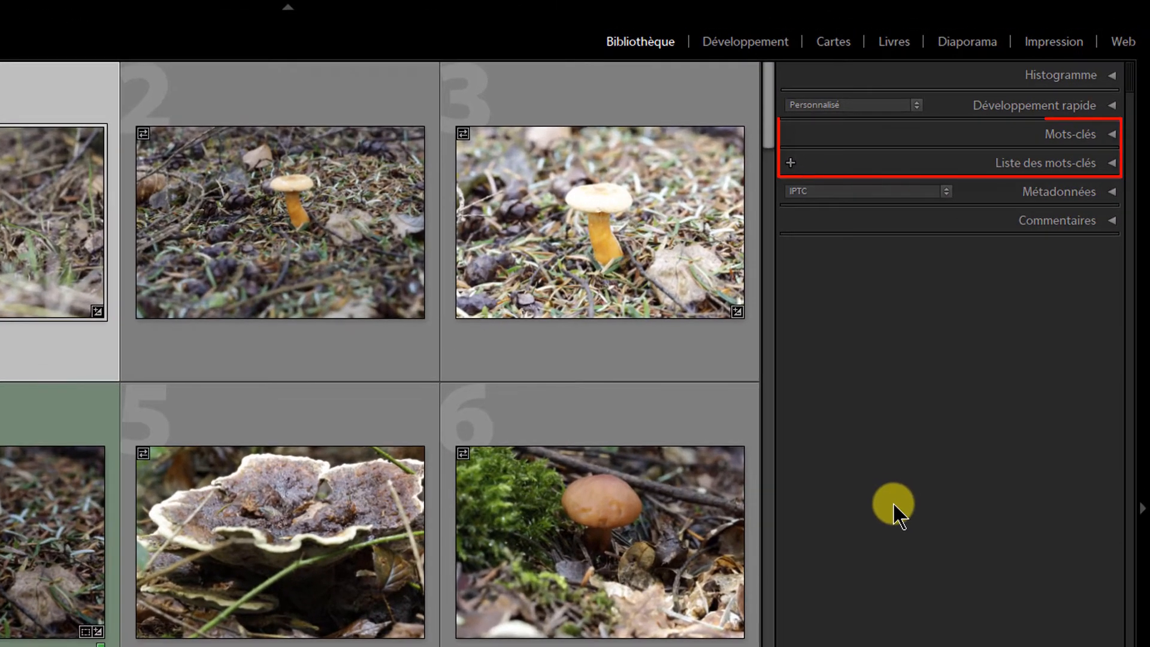
Expand the Mots-clés and Liste des mots-clés sections of the library.
left_click(1112, 134)
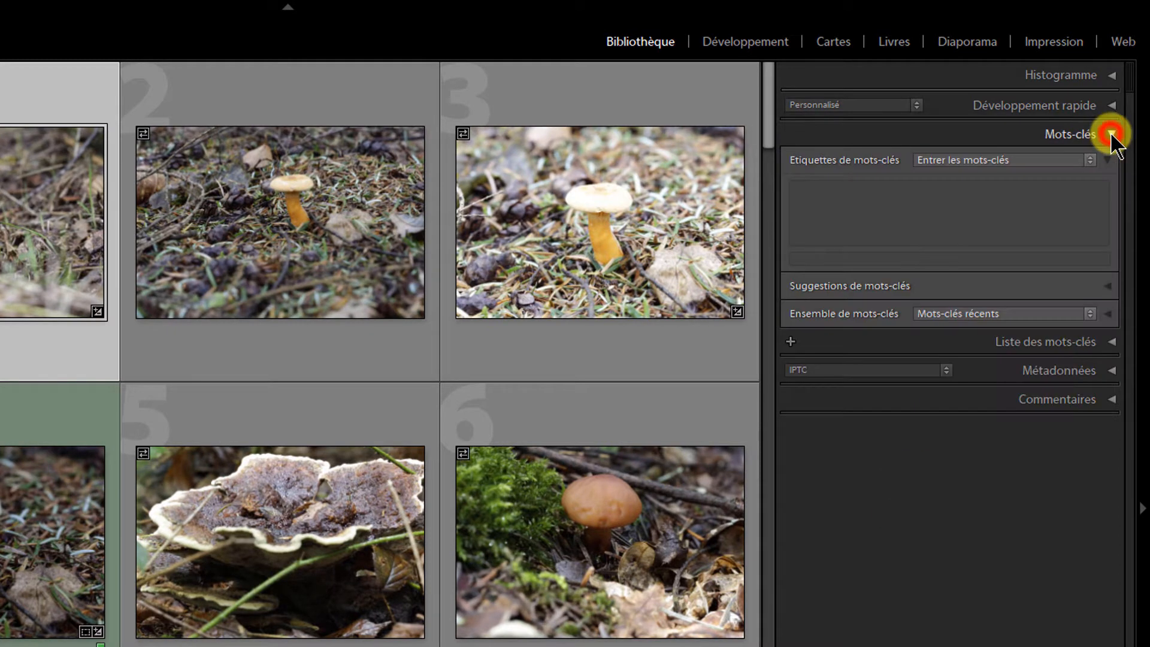
left_click(1111, 343)
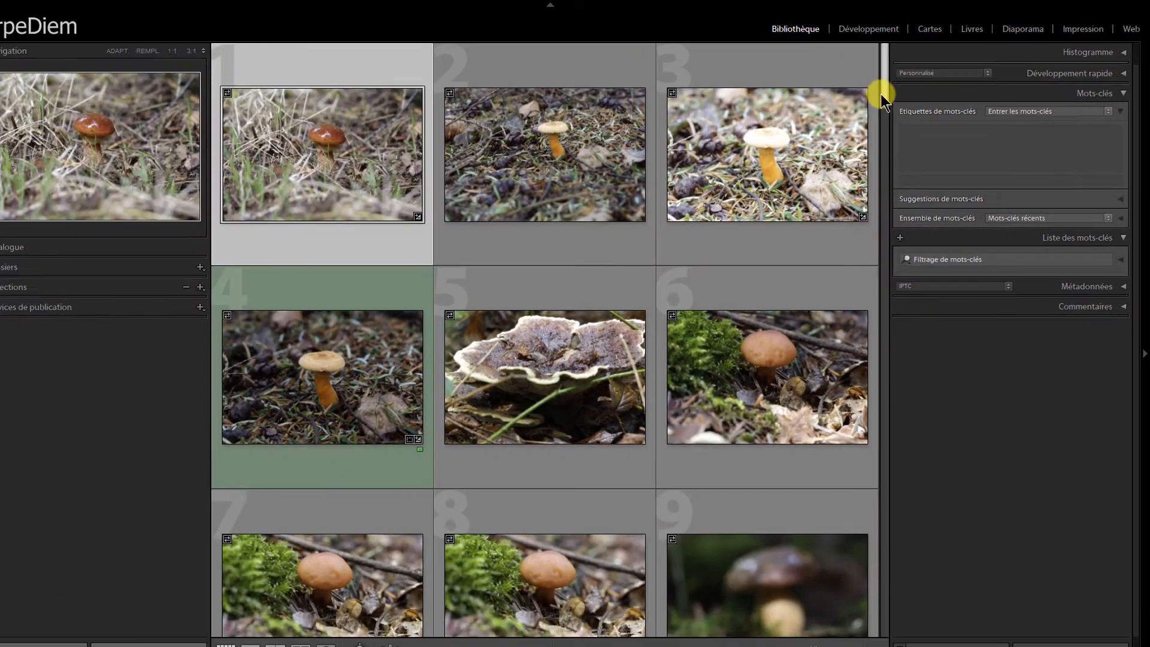
Select all the mushroom photos in the grid and assign them the keywords champignons and bois.
left_click_drag(893, 96, 875, 67)
left_click(587, 239, "shift")
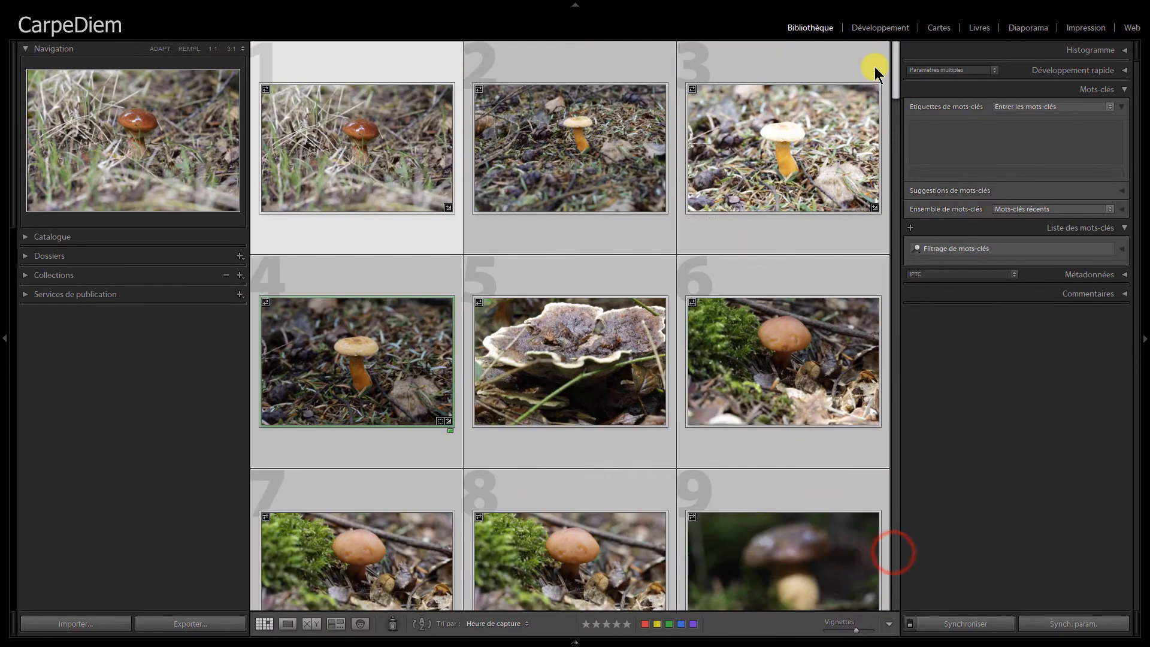
left_click(922, 172)
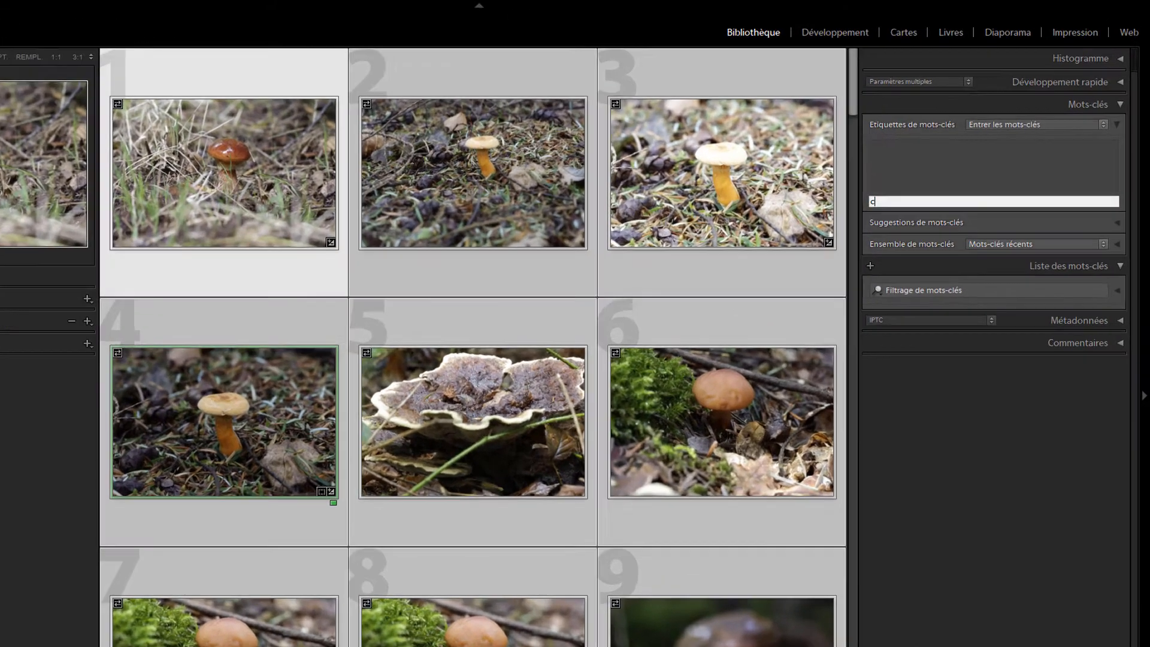
type("champi")
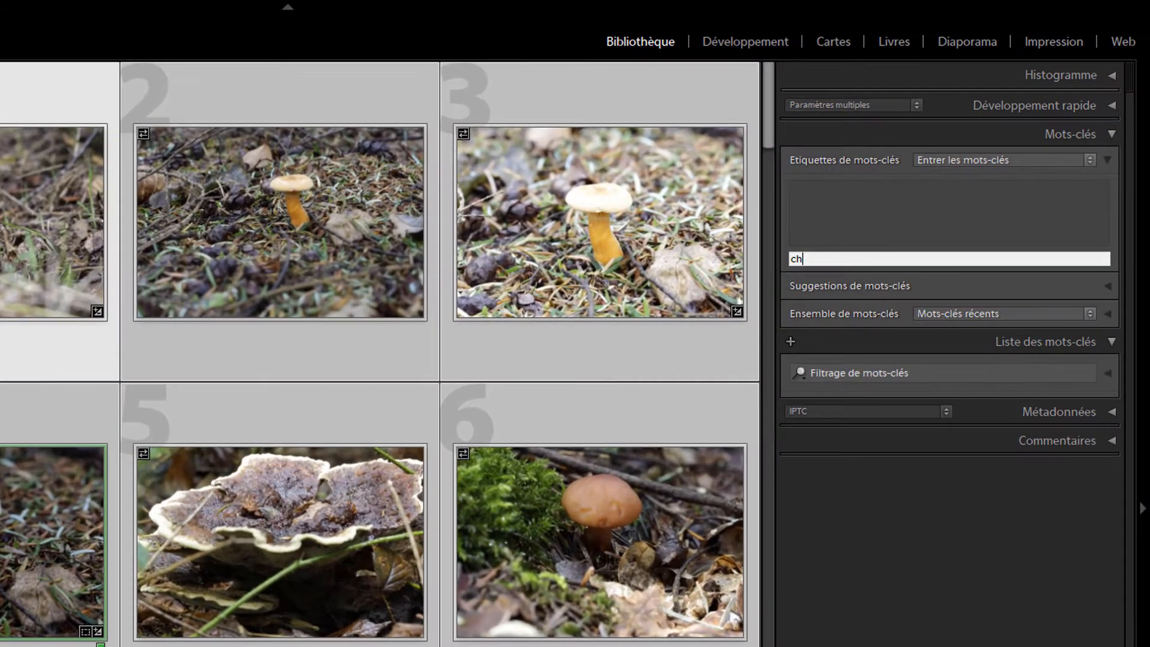
type("gnons,bois")
key("Return")
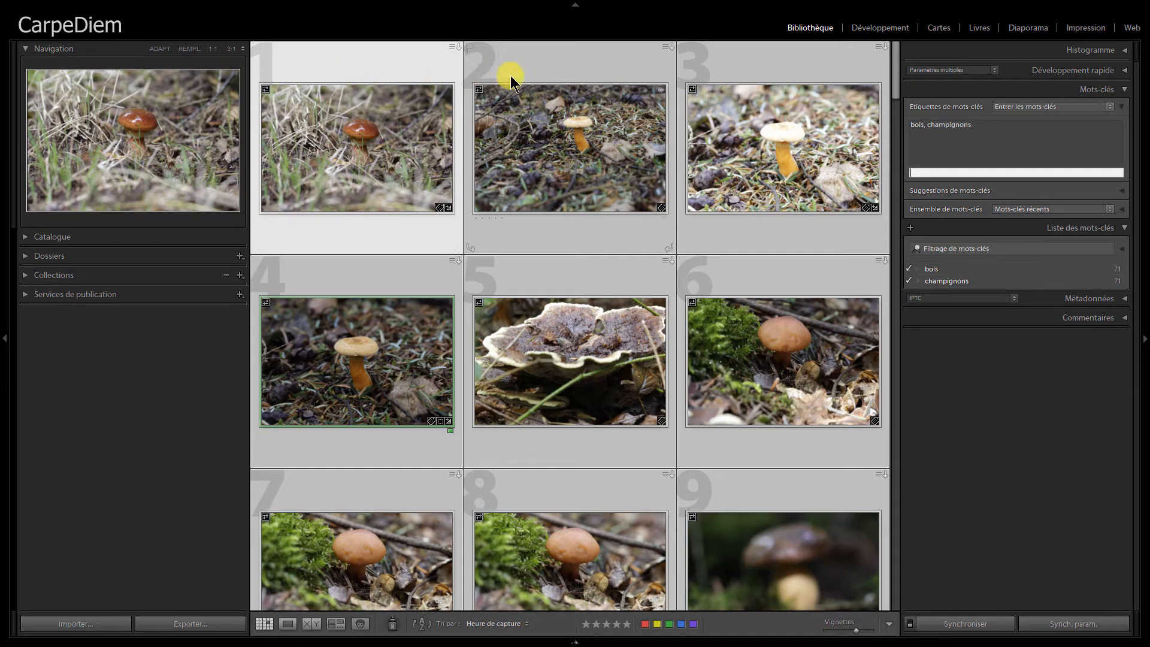
Select every photo of a gilled mushroom throughout the grid and assign the keyword lamelle to the whole selection.
left_click(541, 73)
scroll(552, 311, "down", 10)
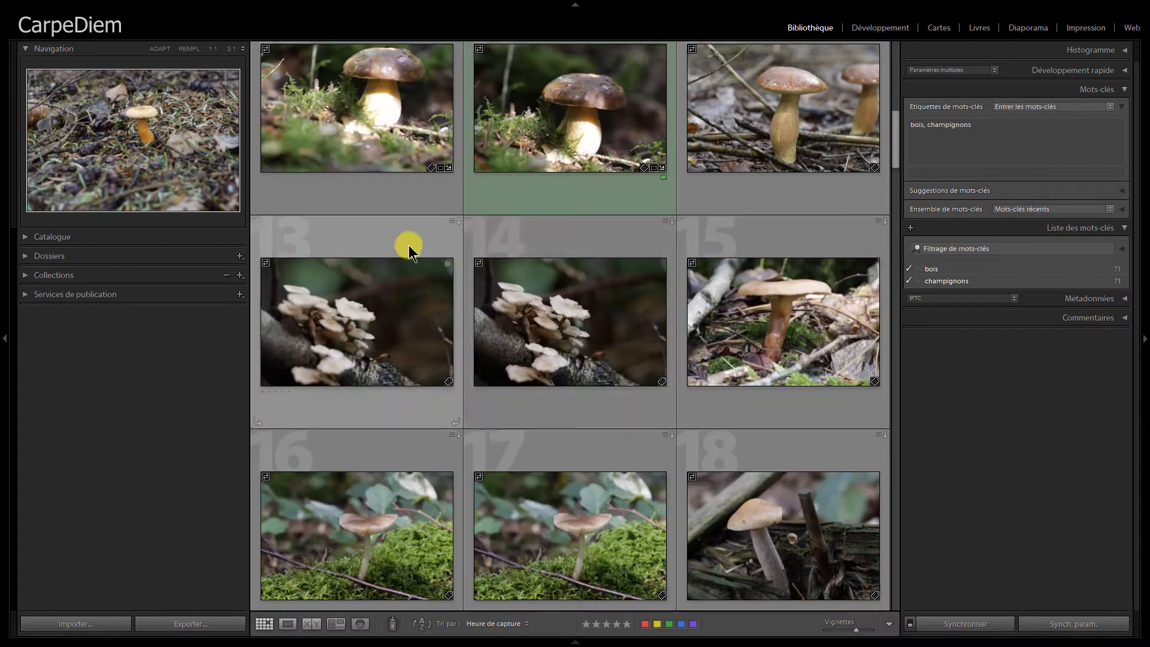
left_click(409, 246, "ctrl")
left_click(569, 240, "ctrl")
left_click(747, 235, "ctrl")
left_click(420, 456, "ctrl")
left_click(586, 481, "ctrl")
scroll(585, 481, "down", 2)
left_click(431, 360, "ctrl")
left_click(535, 327, "ctrl")
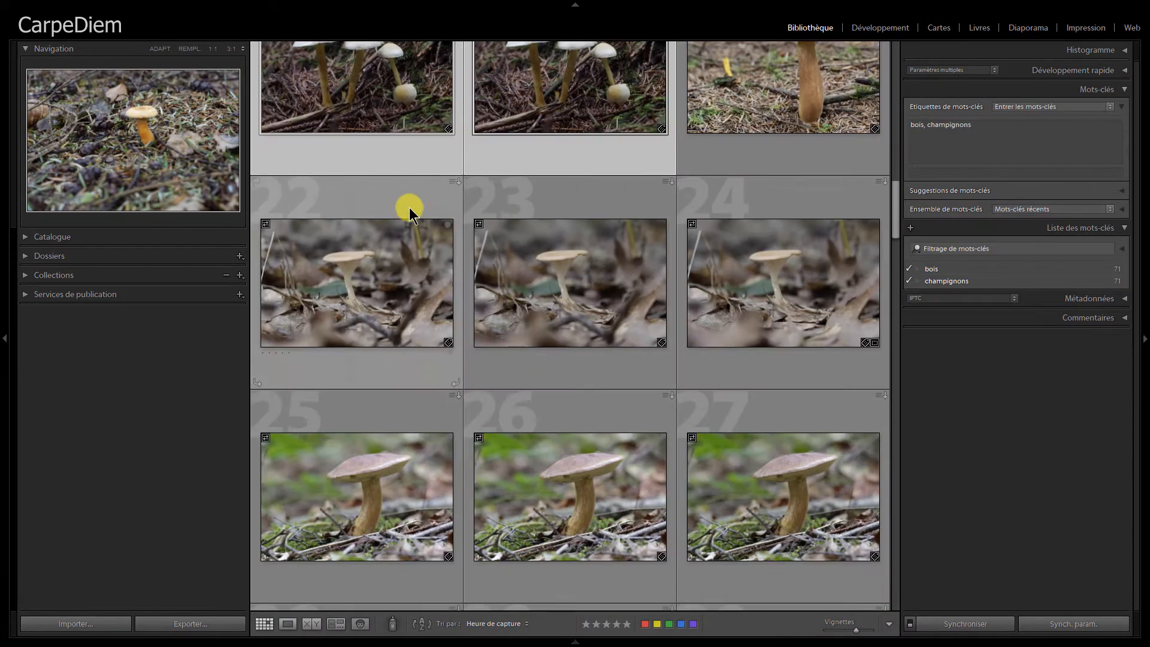
left_click(409, 207, "ctrl")
left_click(563, 209, "ctrl")
left_click(719, 227, "ctrl")
scroll(560, 451, "down", 4)
left_click(419, 311, "ctrl")
left_click(569, 284, "ctrl")
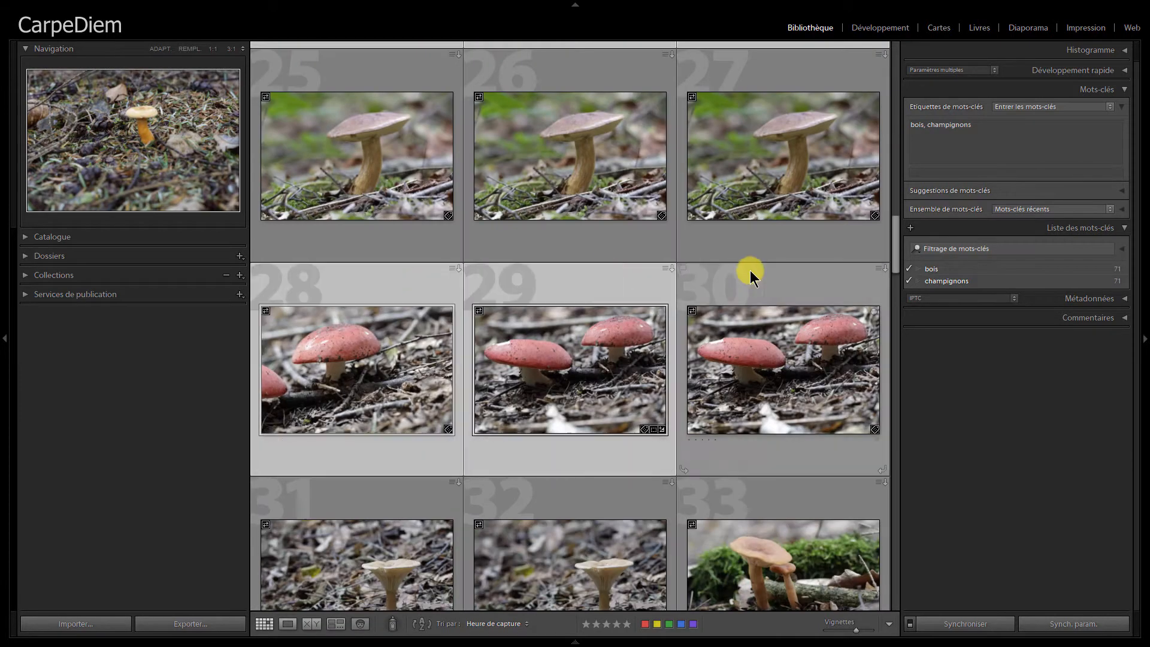
left_click(750, 271, "ctrl")
left_click(432, 503, "ctrl")
left_click(623, 503, "ctrl")
left_click(713, 503, "ctrl")
scroll(623, 496, "down", 3)
left_click(431, 455, "ctrl")
left_click(569, 456, "ctrl")
left_click(719, 456, "ctrl")
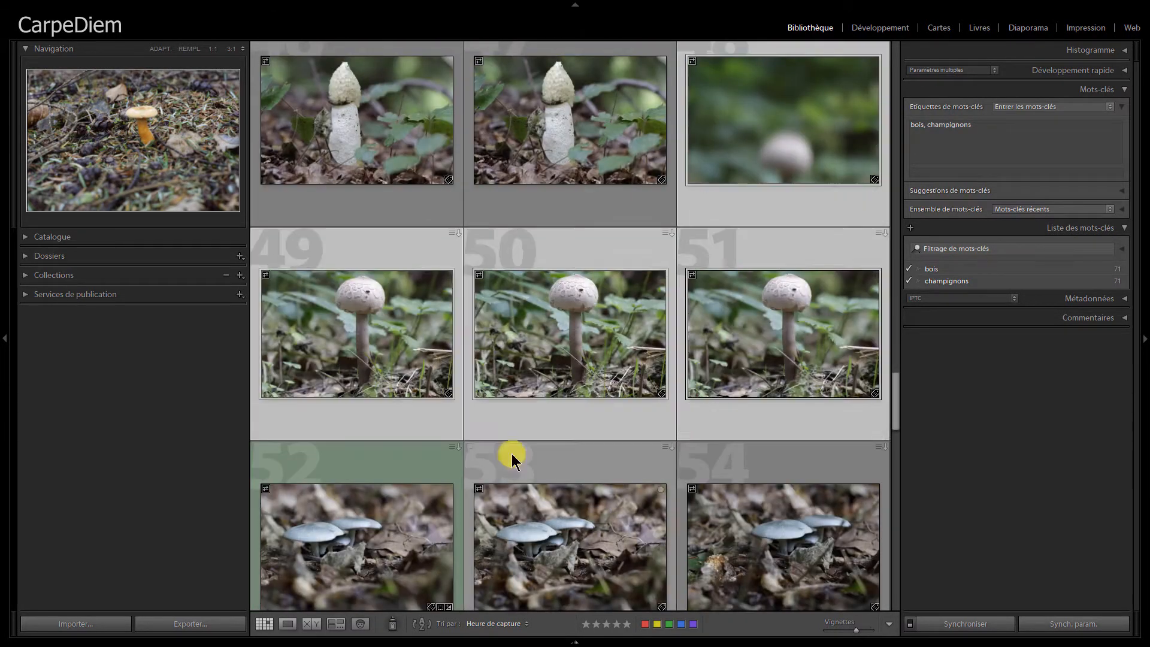
left_click(420, 464, "ctrl")
left_click(563, 464, "ctrl")
left_click(719, 464, "ctrl")
scroll(599, 464, "down", 3)
left_click(386, 171, "ctrl")
left_click(557, 191, "ctrl")
left_click(719, 204, "ctrl")
scroll(473, 508, "down", 1)
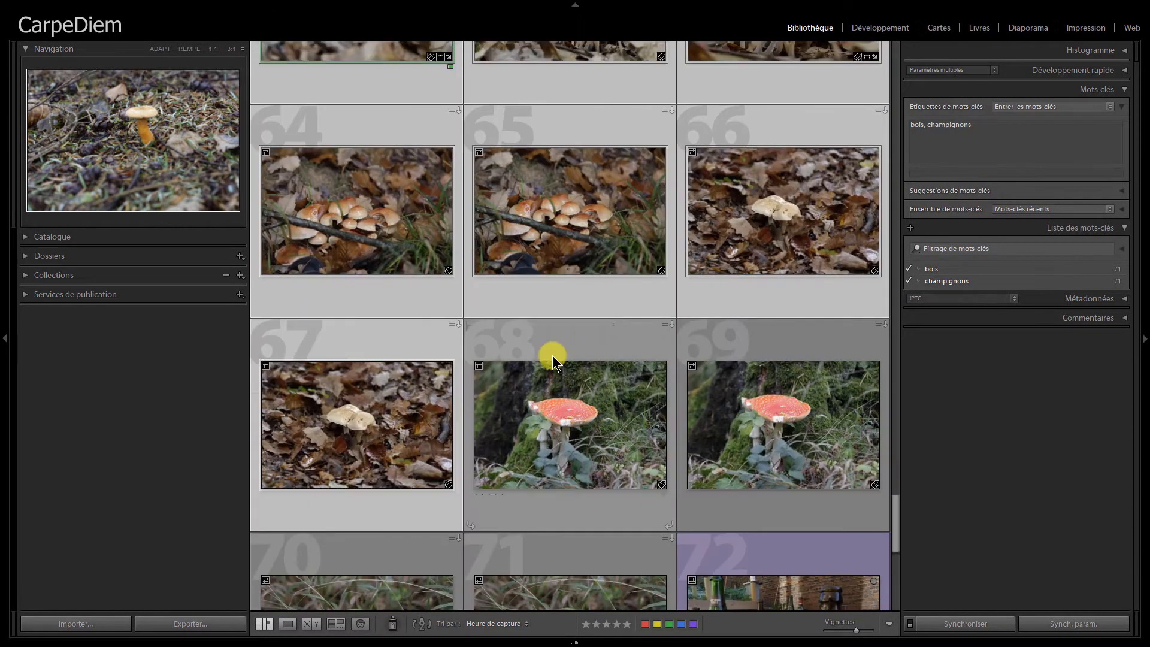
left_click(552, 355, "ctrl")
left_click(719, 419, "ctrl")
left_click(420, 563, "ctrl")
left_click(563, 563, "ctrl")
key("ctrl+k")
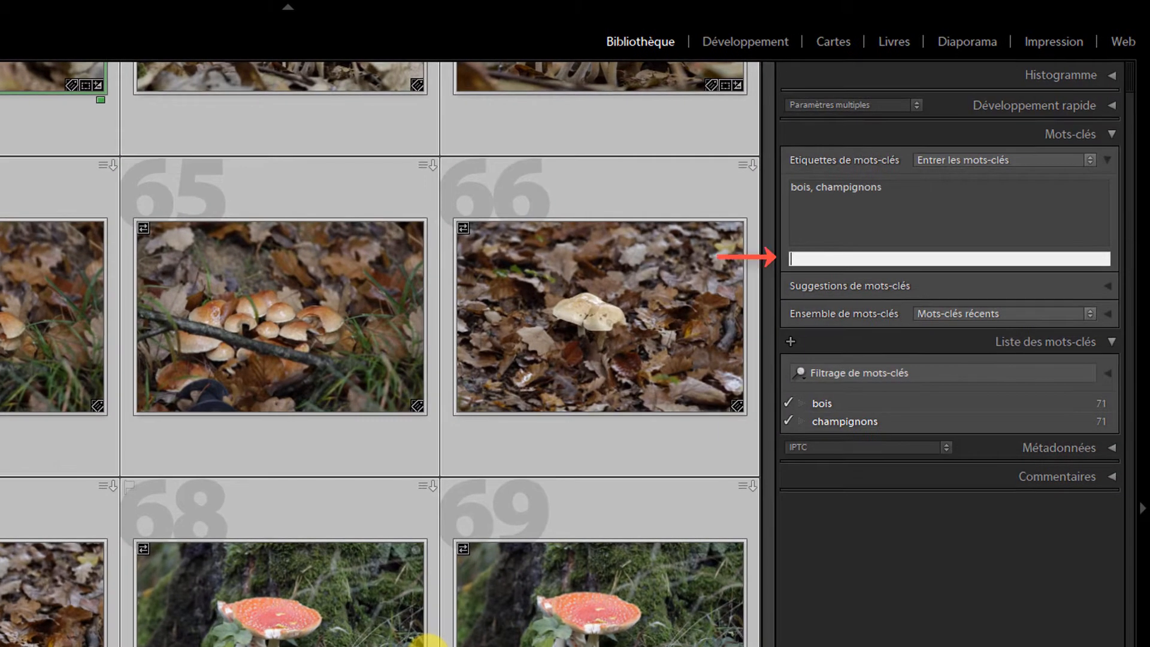
type("lamelle")
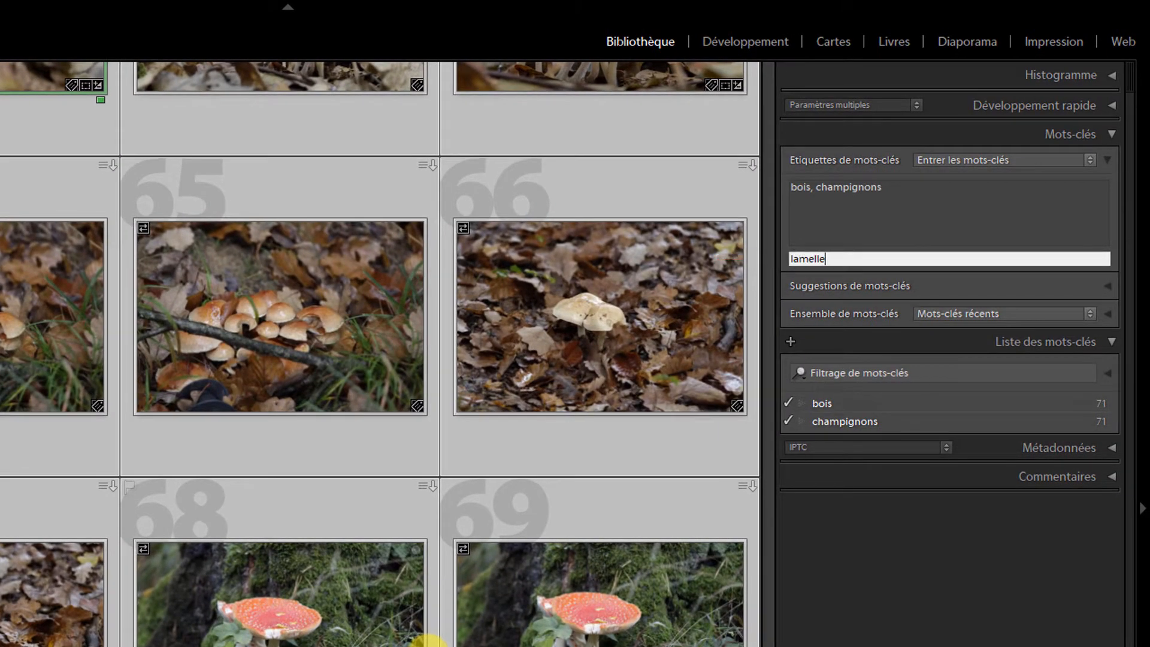
key("Return")
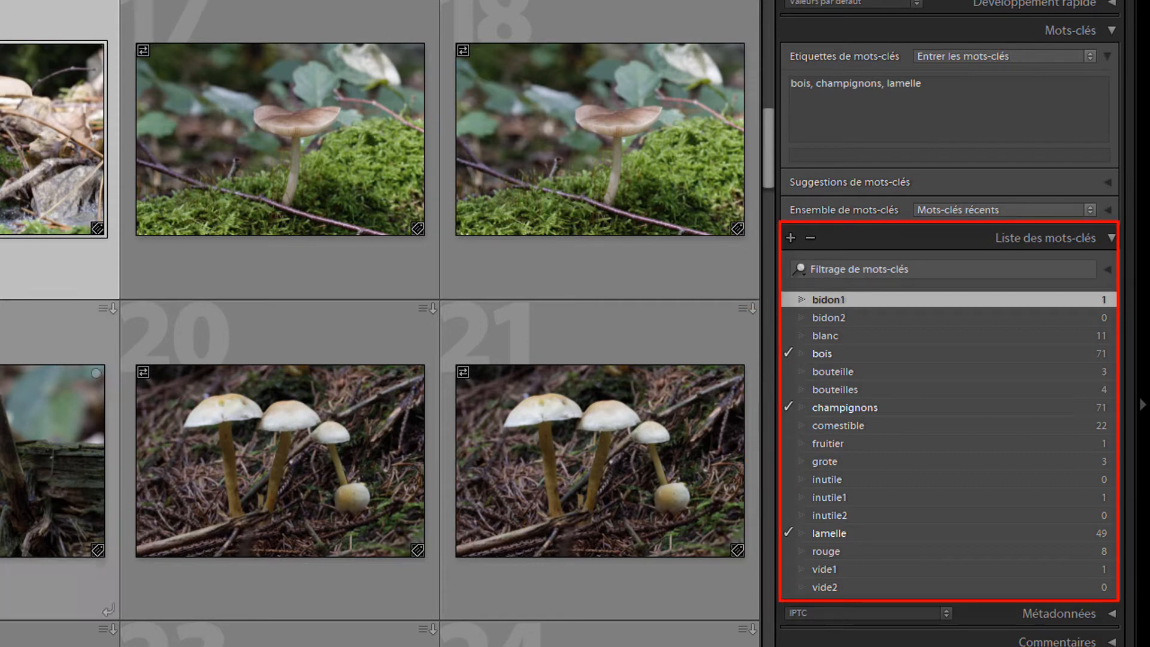
Check the keywords assigned to several individual mushroom photos in their keyword tags and in the keyword list.
left_click(331, 9)
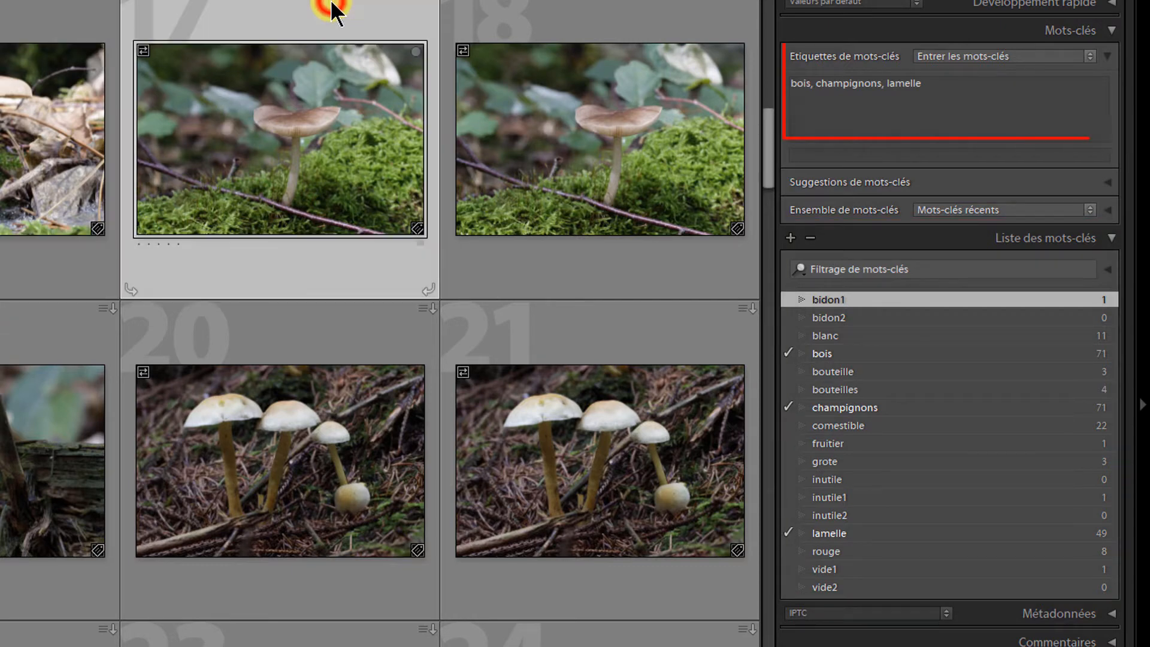
scroll(296, 641, "down", 2)
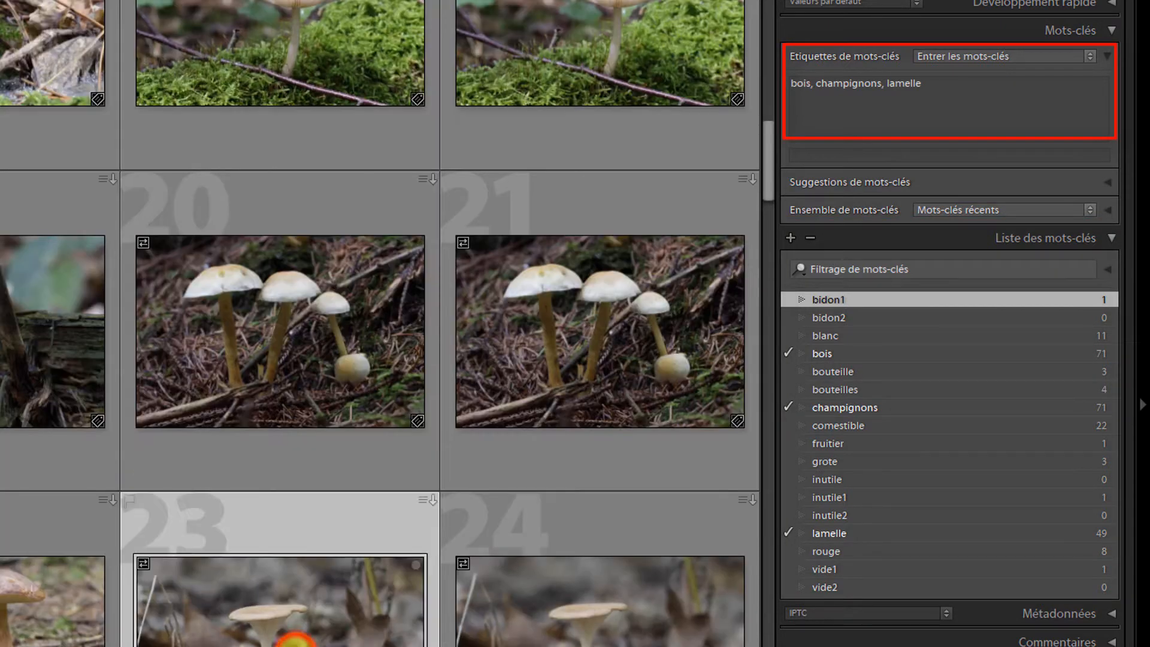
left_click(567, 206)
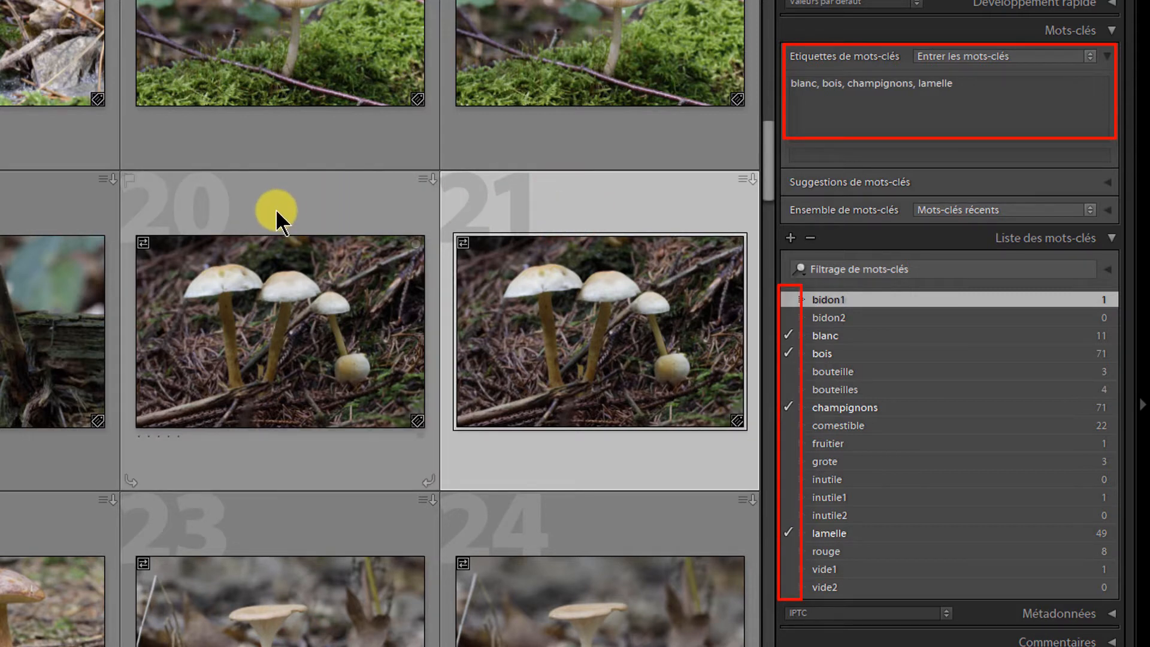
key("Right")
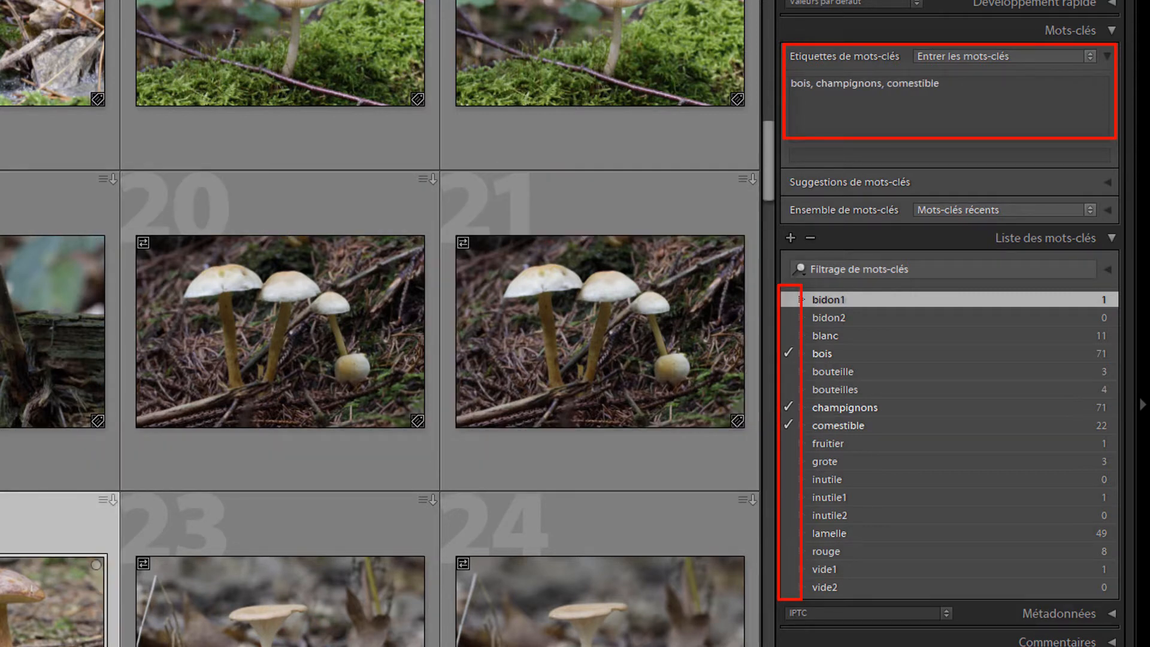
Select photos 16 to 24 and assign the existing keyword comestible to all of them from the keyword list.
left_click(22, 156)
left_click(586, 628, "shift")
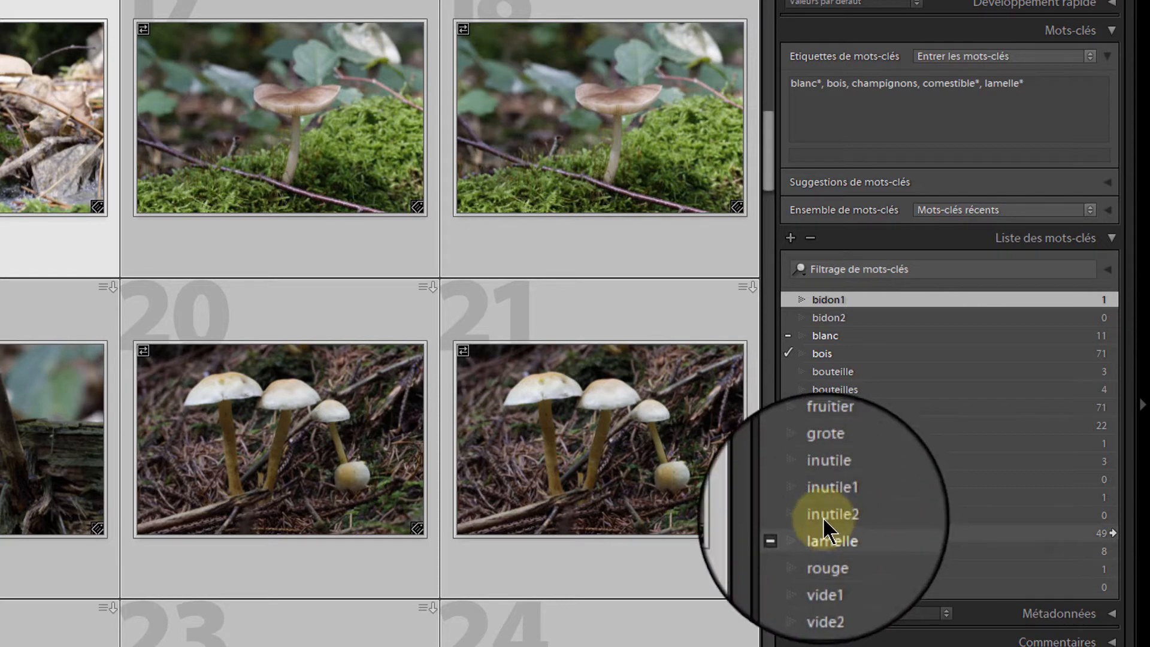
left_click(787, 426)
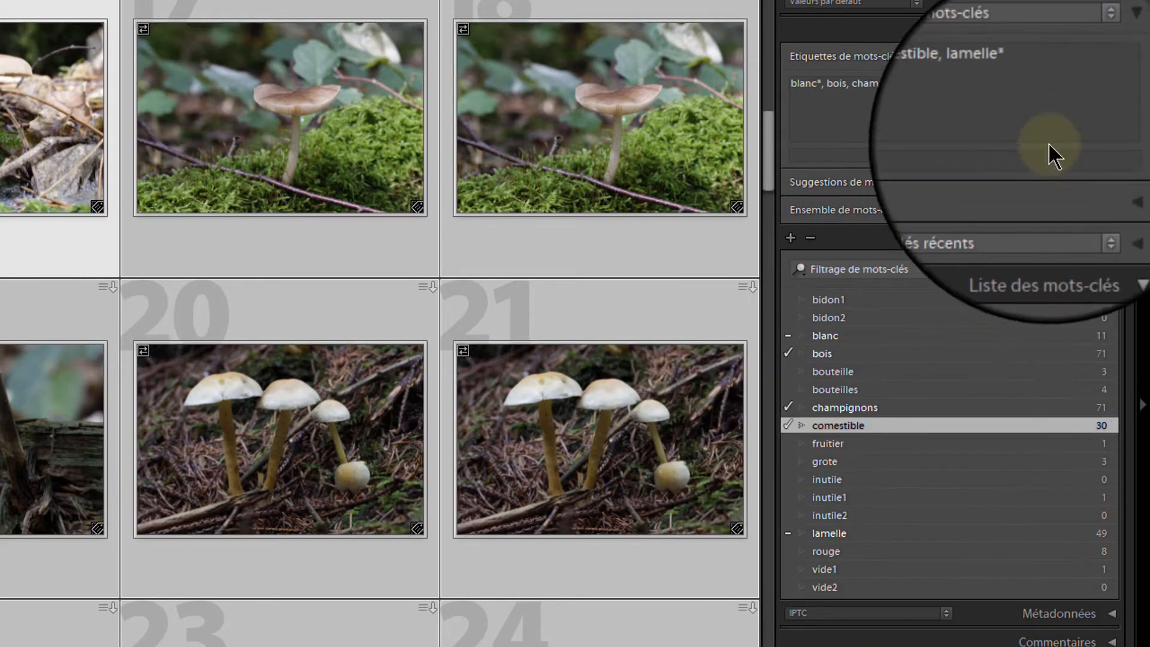
Apply lamelle to all selected photos by removing the asterisk after it in the keyword tags.
left_click(1024, 85)
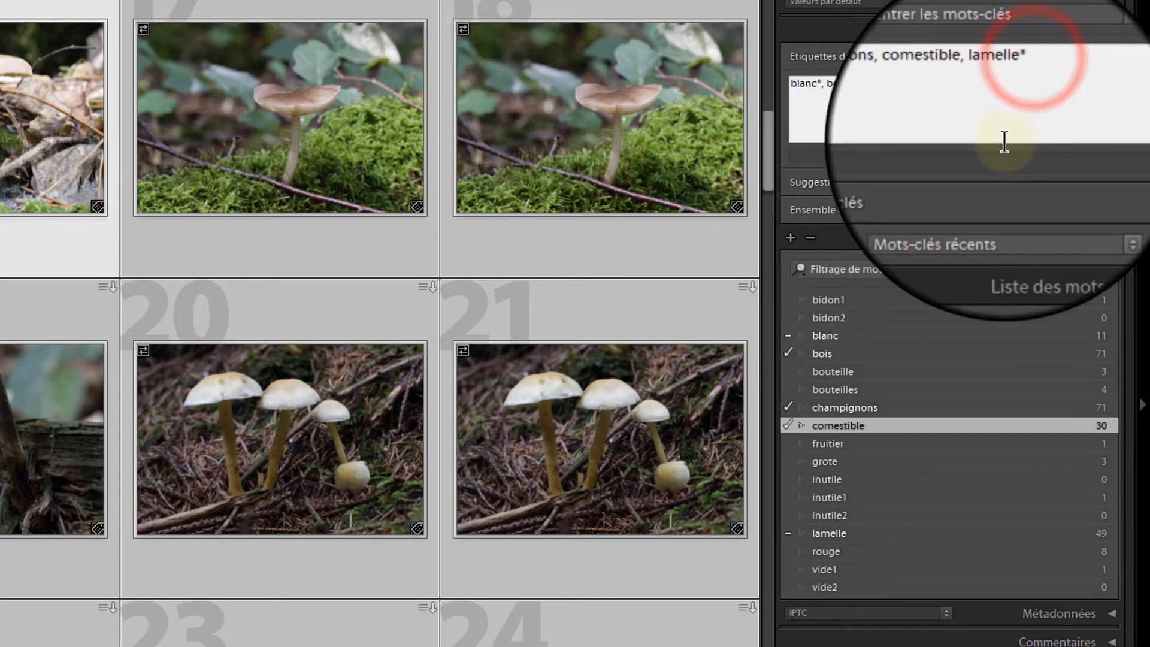
key("BackSpace")
key("Return")
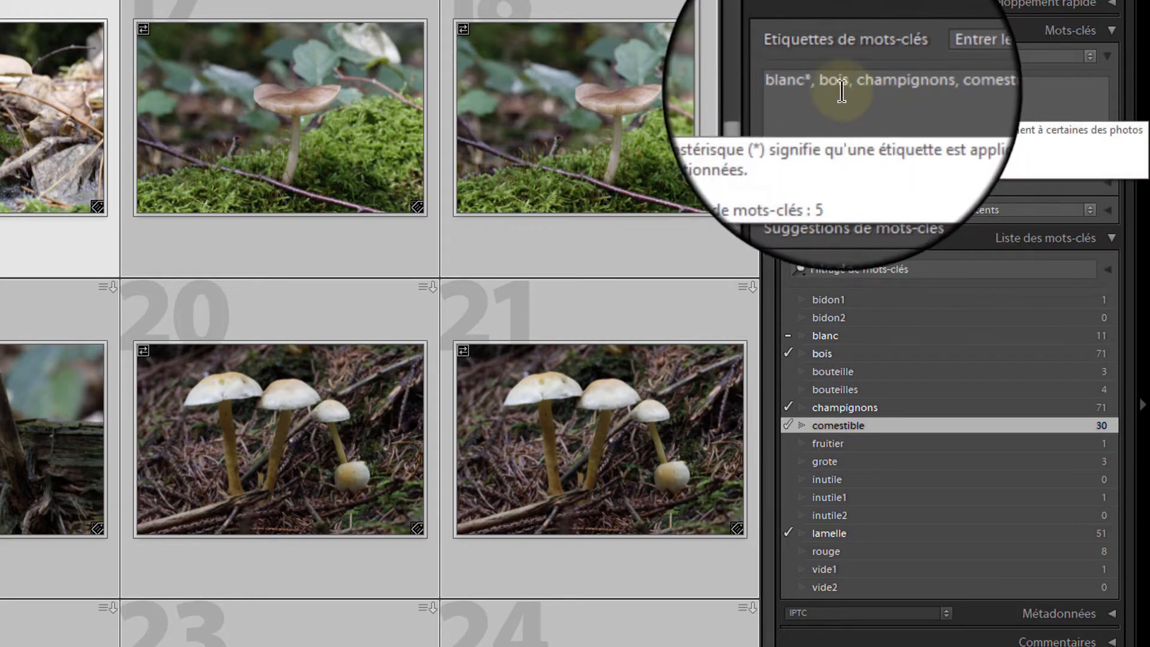
Delete bois from the keyword tags of the selected photos.
double_click(839, 85)
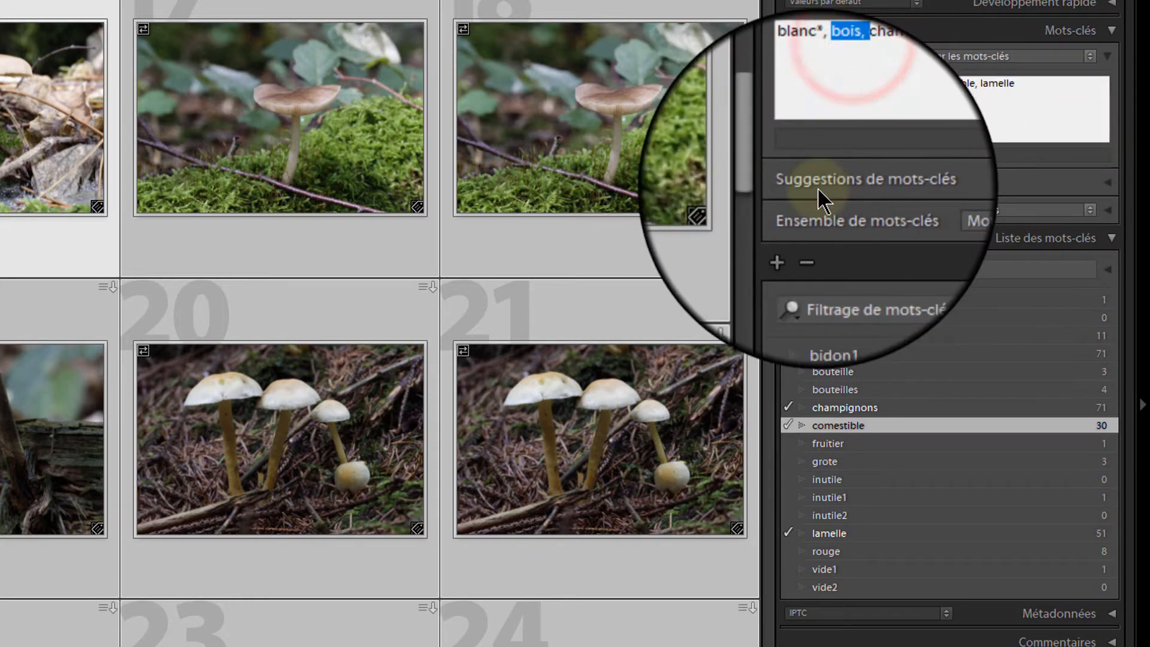
key("BackSpace")
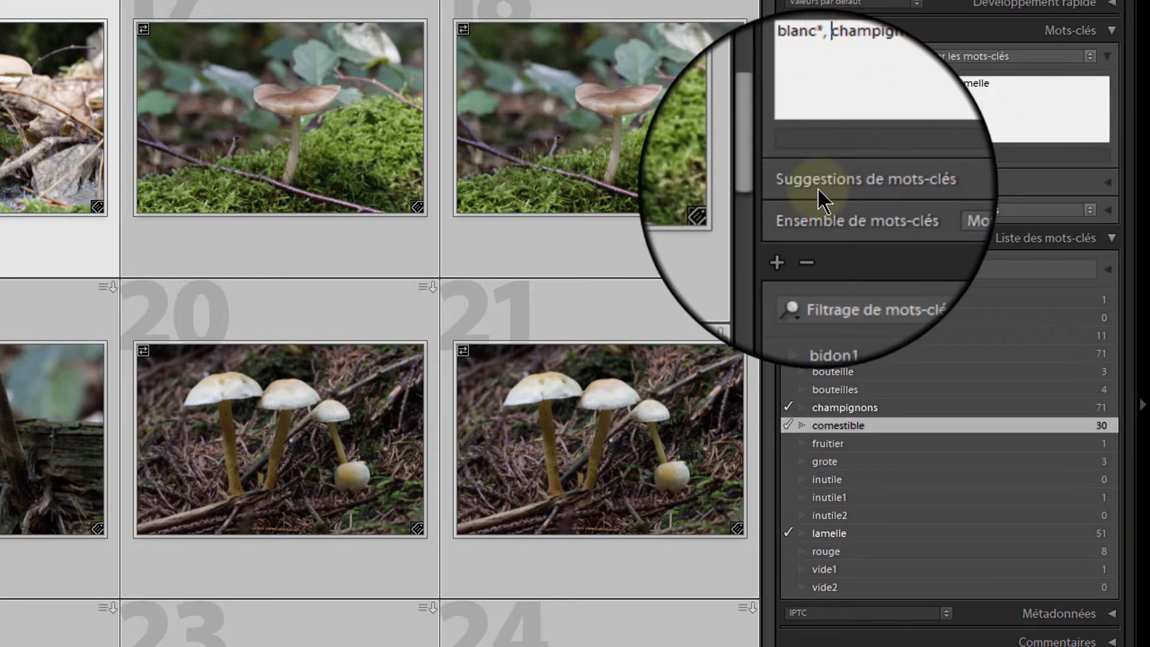
key("Return")
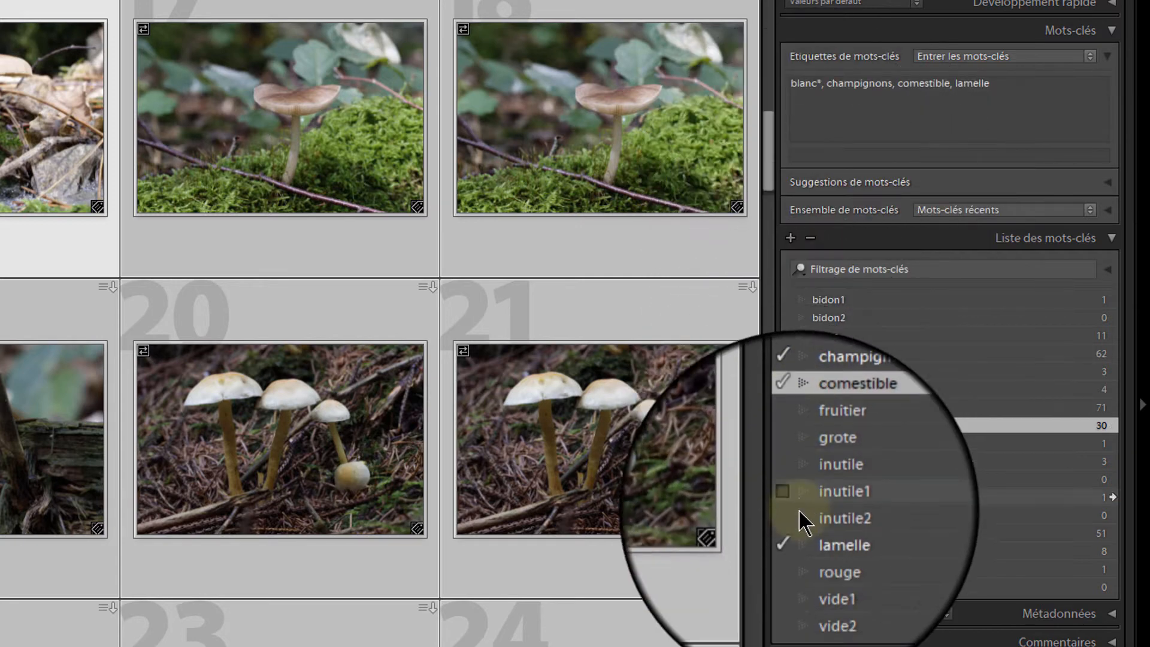
Unassign lamelle from the selected photos in the keyword list and reassign bois to them.
left_click(788, 533)
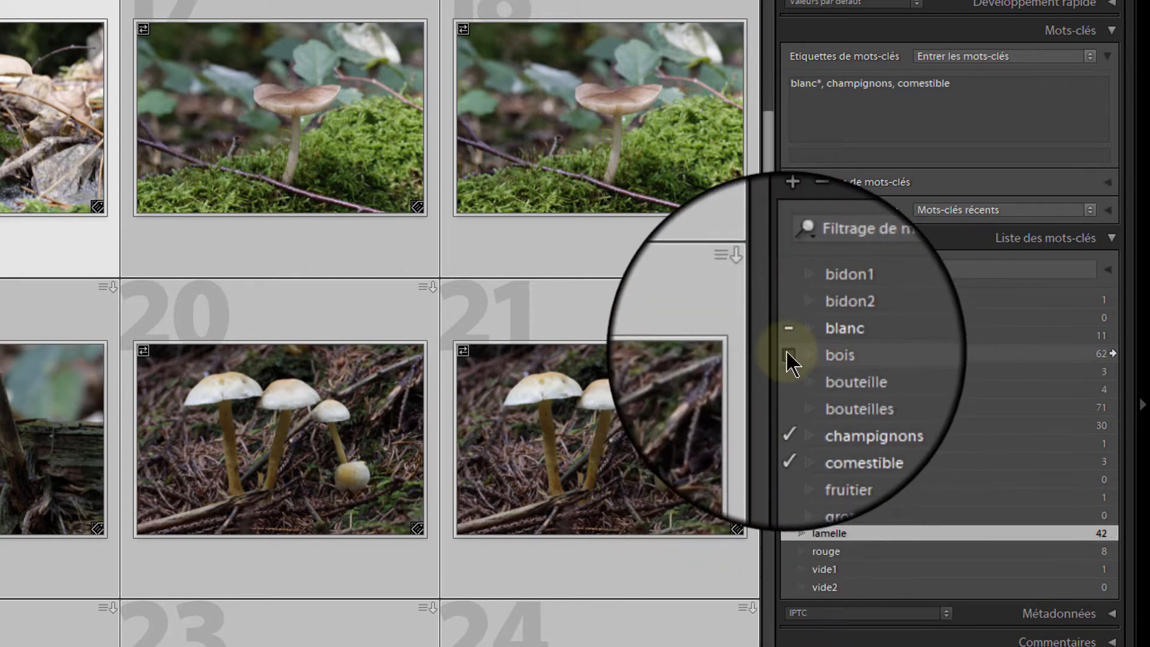
left_click(789, 353)
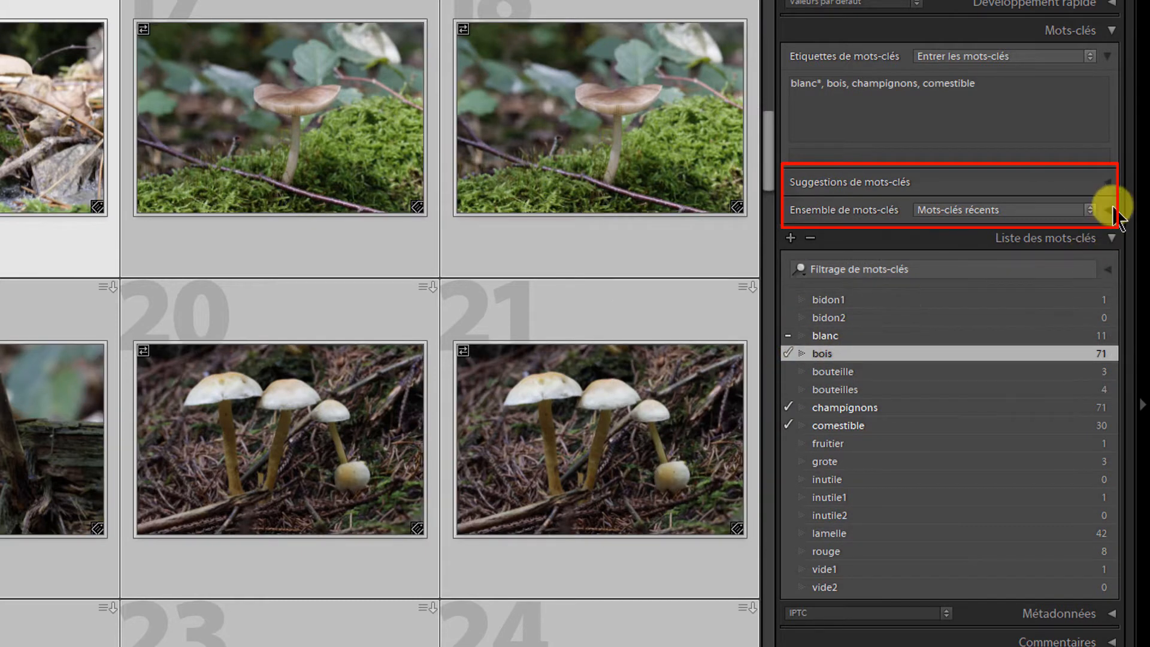
Expand the keyword suggestions and the recent keyword set, and assign the suggested keyword lamelle to the selected photos.
left_click(1108, 180)
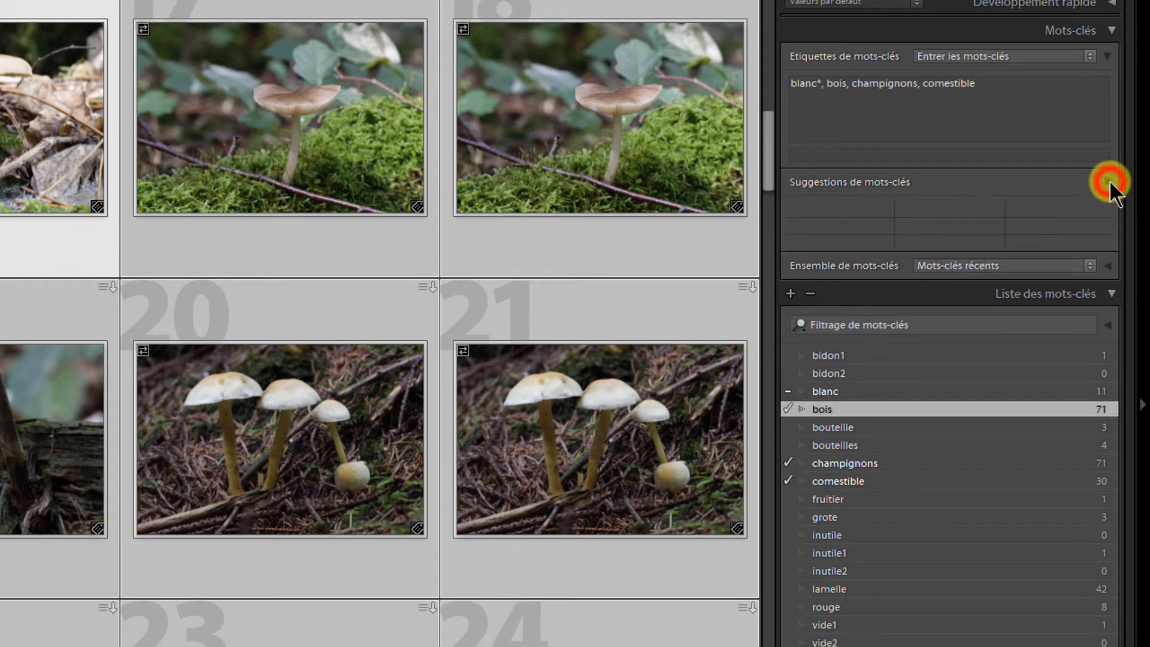
left_click(1110, 271)
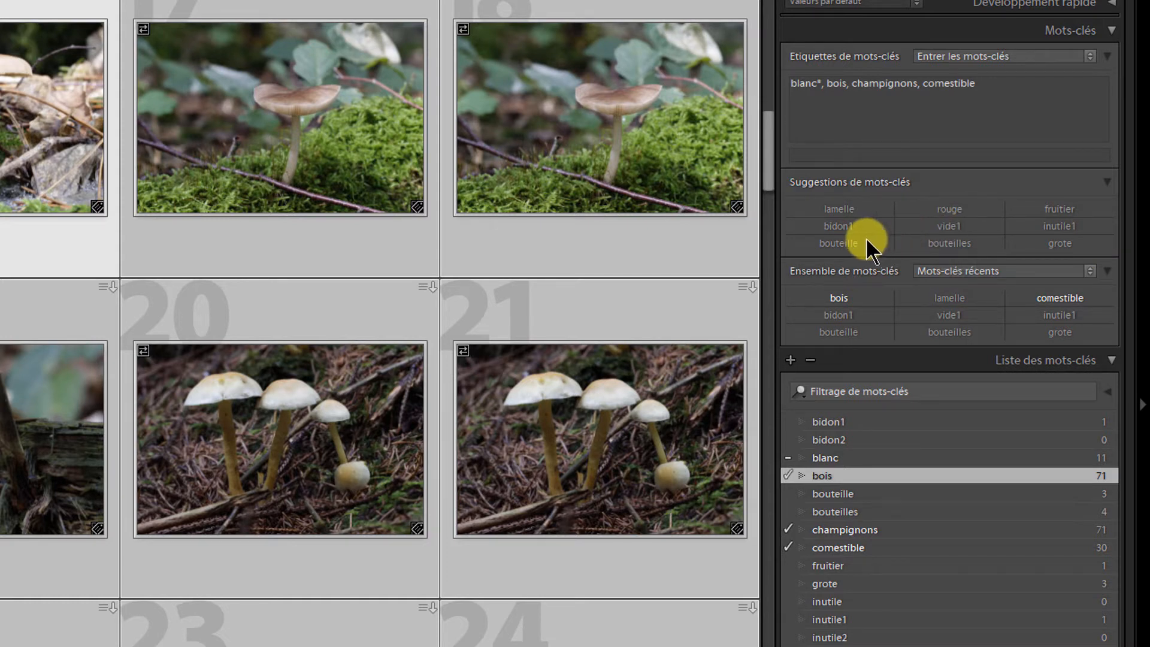
left_click(844, 210)
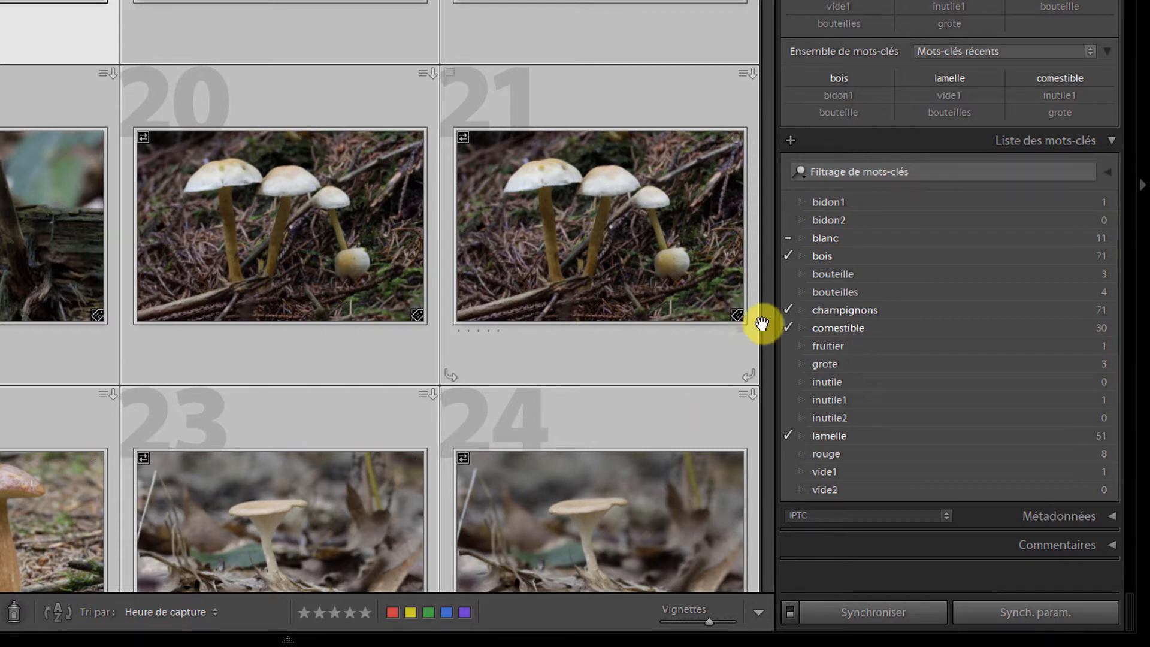
Nest the keywords blanc, bois, comestible, lamelle and rouge under champignons in the keyword list.
left_click(883, 237)
left_click(872, 254, "ctrl")
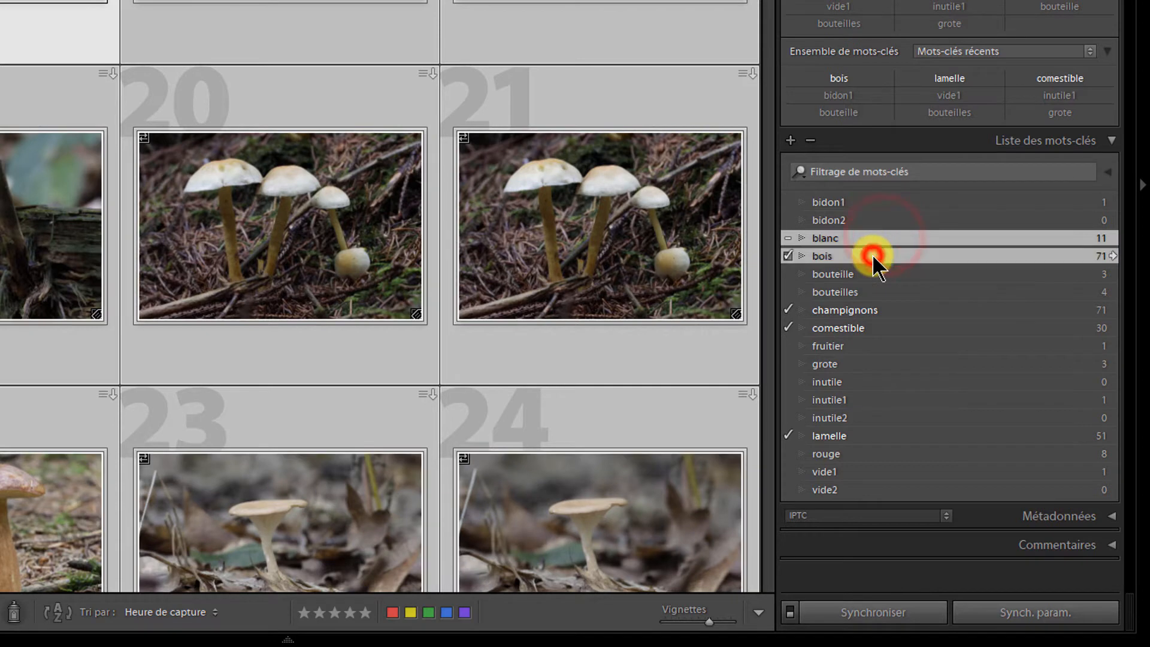
left_click(866, 329, "ctrl")
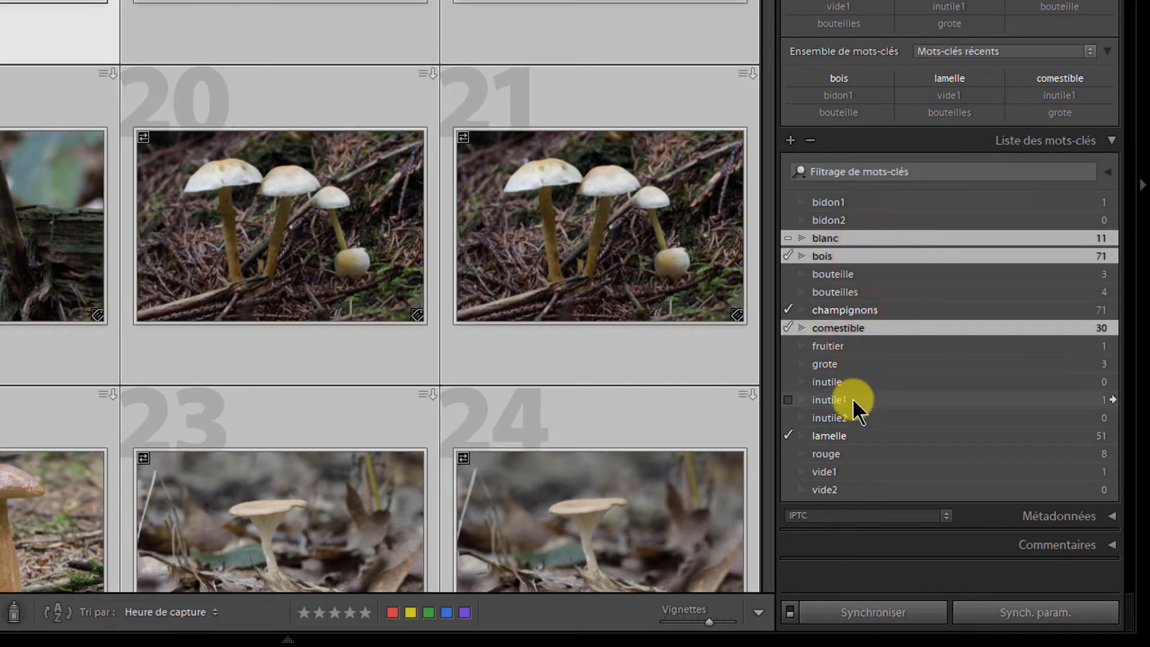
left_click(850, 436, "ctrl")
left_click(846, 454, "ctrl")
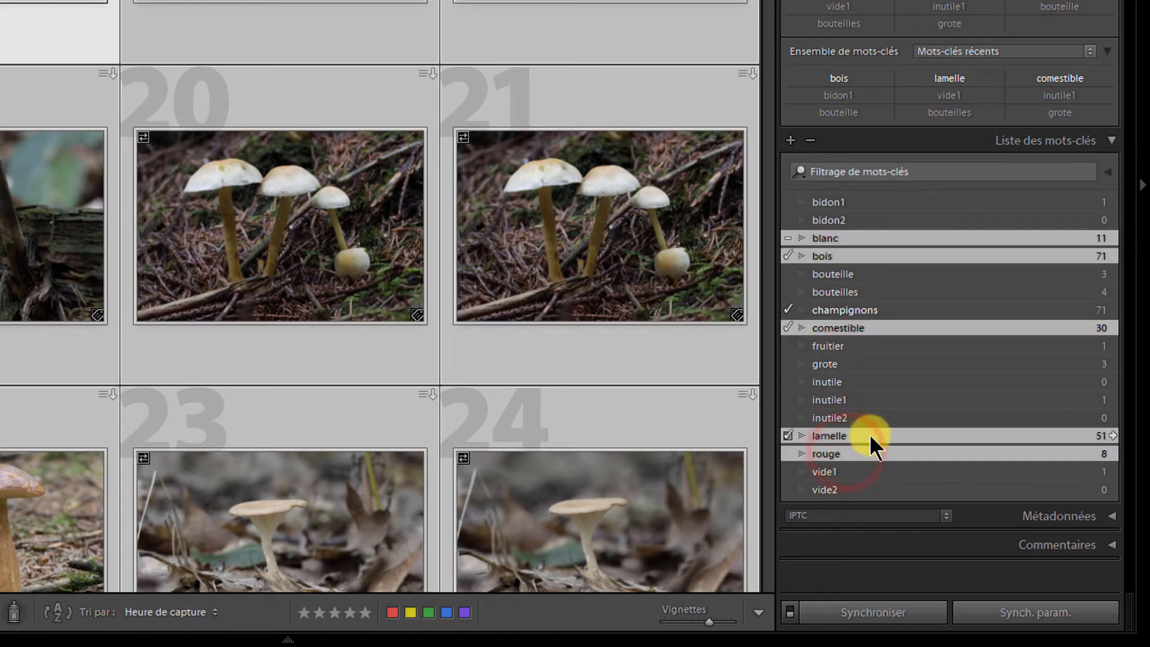
left_click_drag(875, 431, 860, 312)
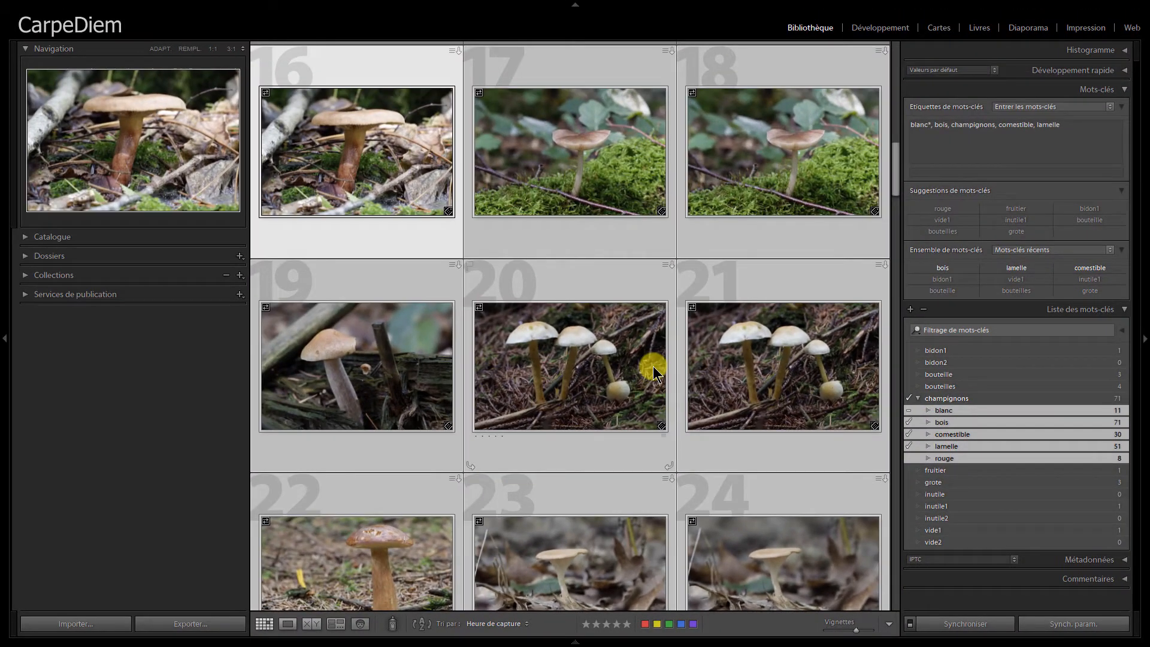
scroll(657, 359, "up", 5)
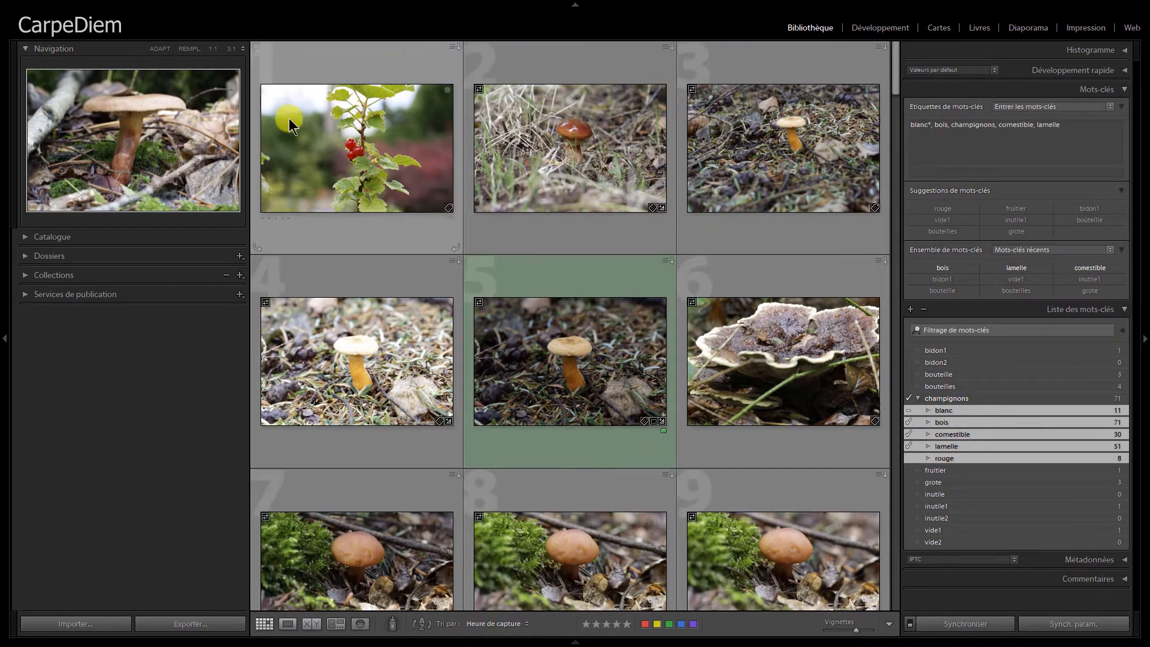
Add the hierarchical keyword automobile<transport<objet to the red berry photo, and expand objet and transport in the keyword list.
left_click(329, 124)
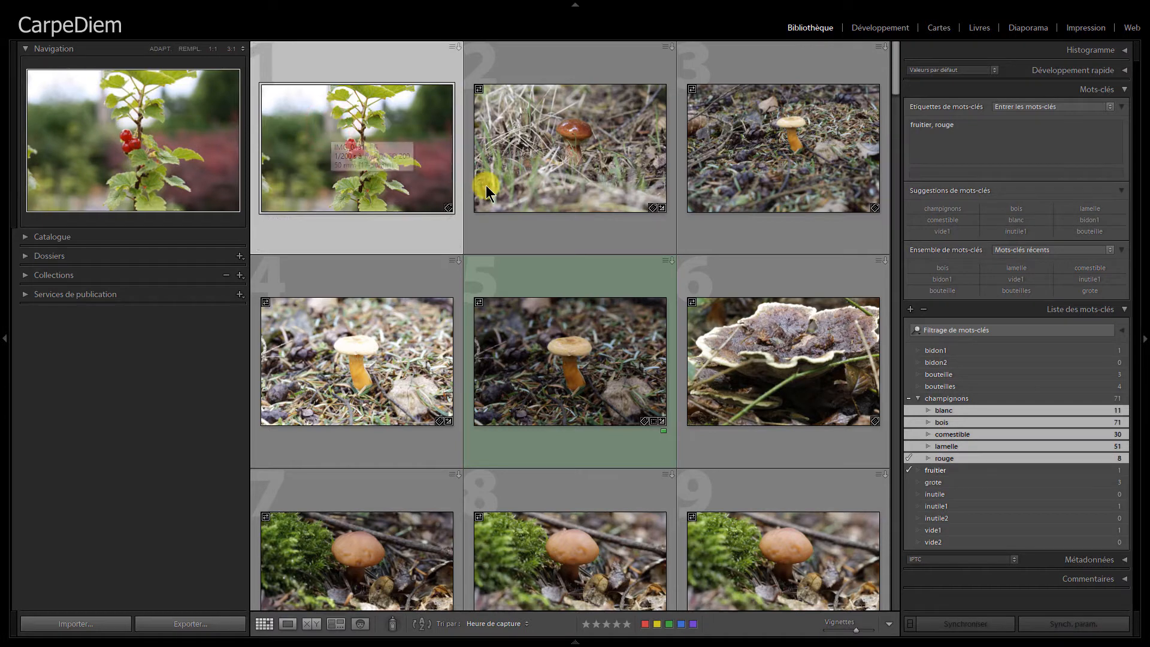
left_click(932, 172)
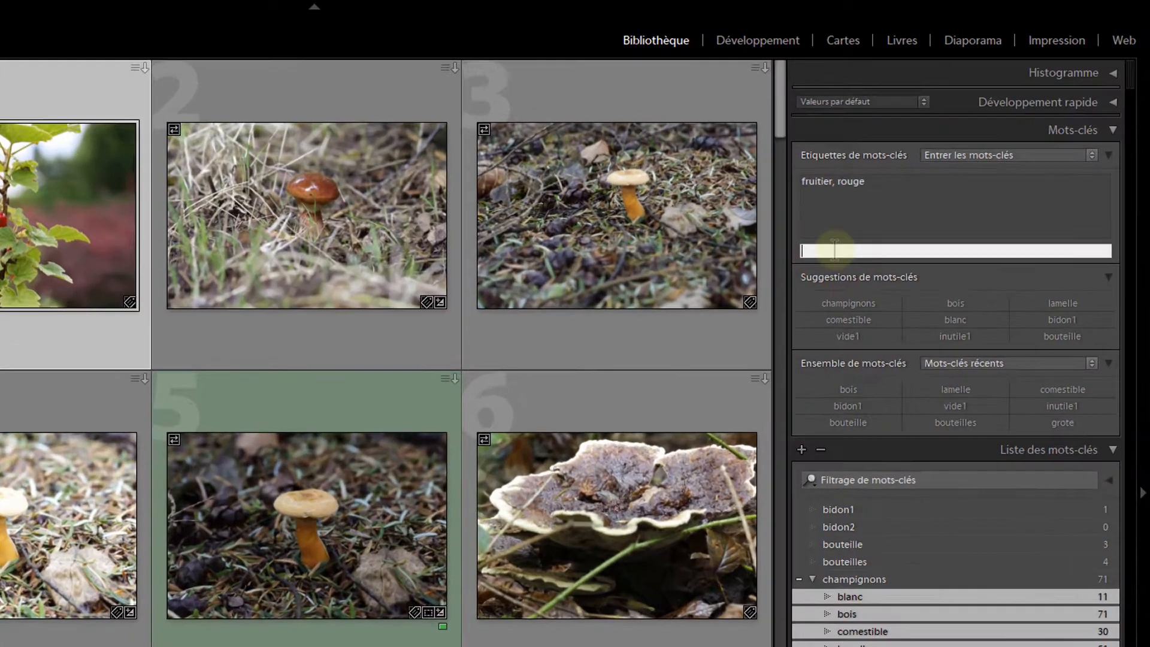
type("automobi")
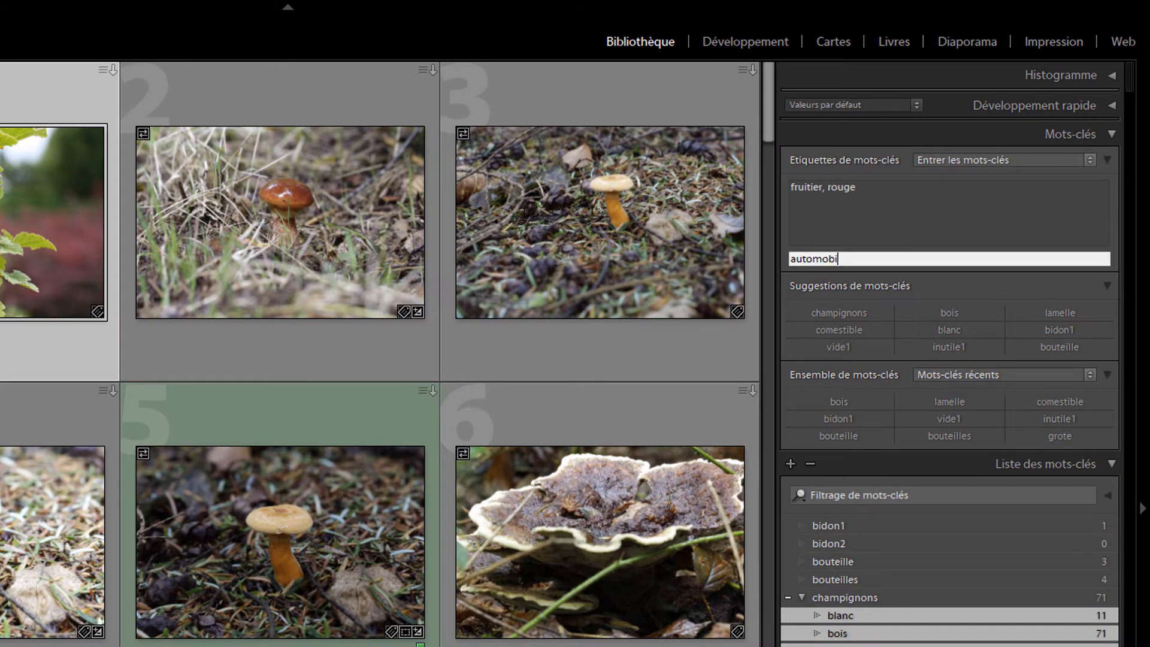
type("le<transport<objet")
key("Return")
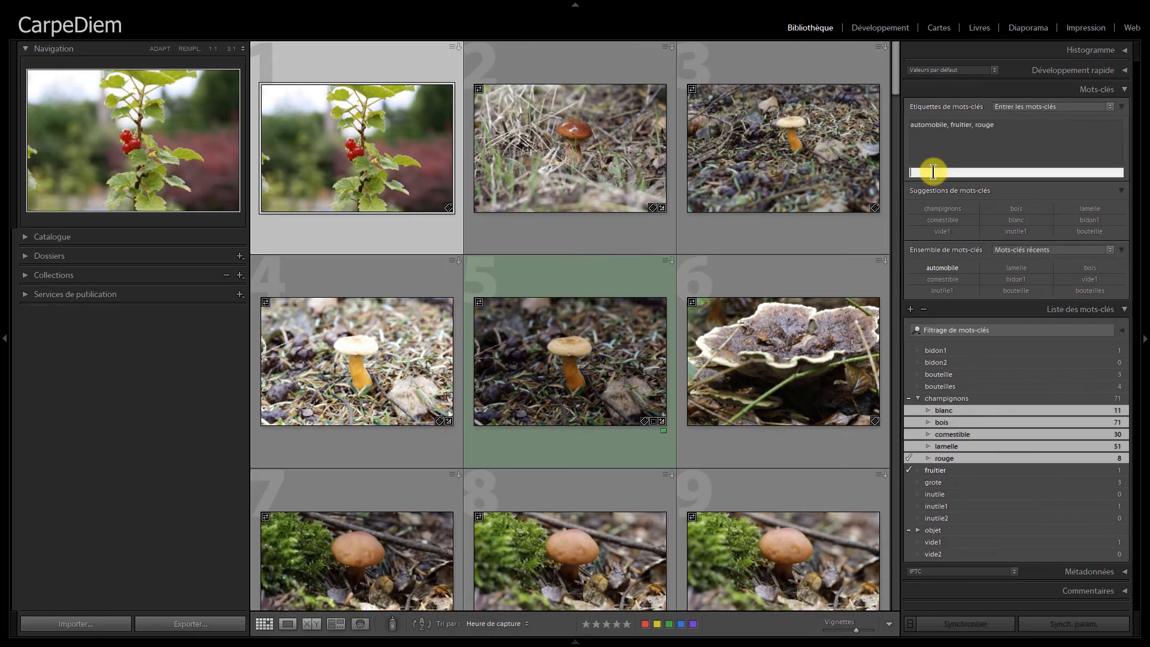
left_click(919, 532)
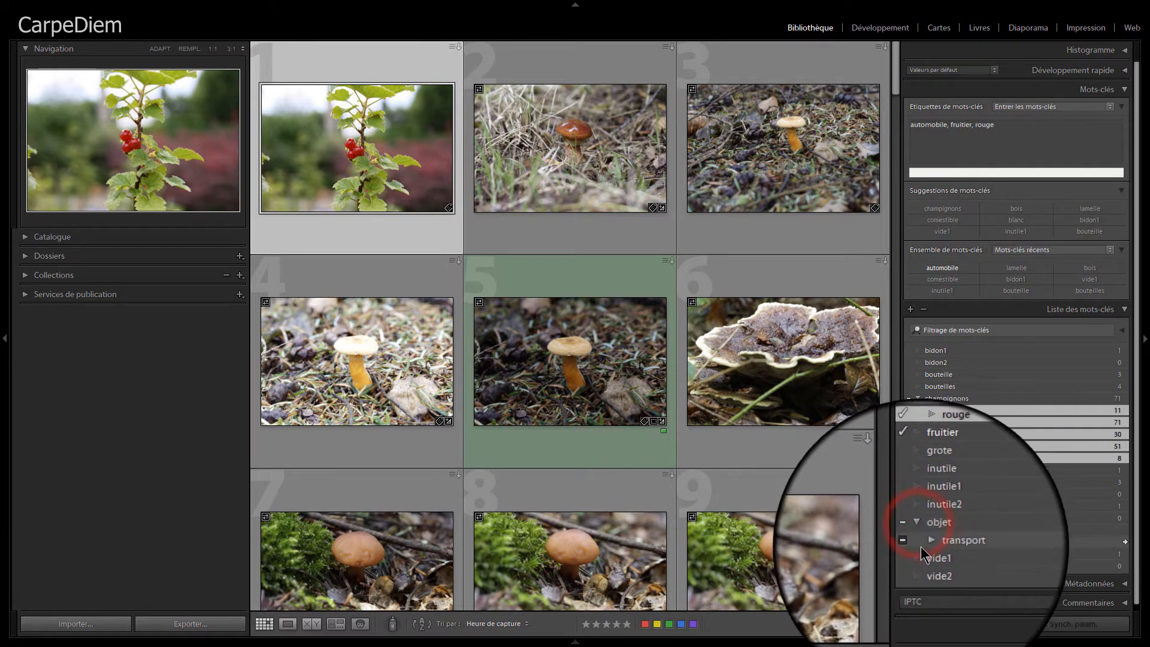
left_click(929, 543)
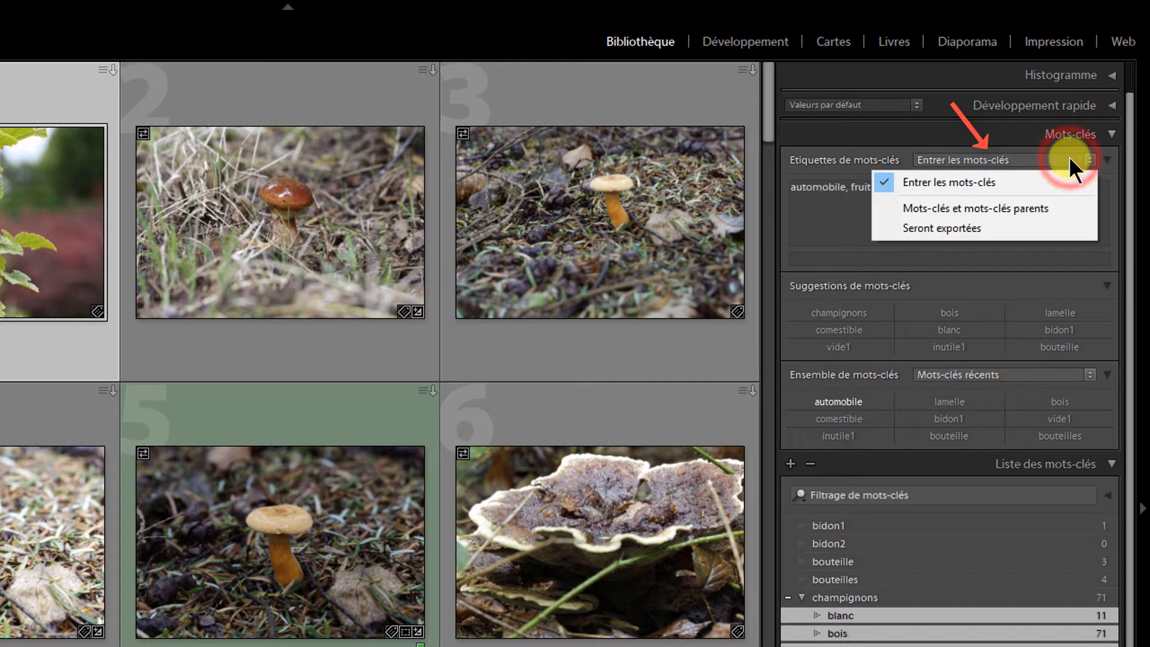
Assign automobile to the second photo while viewing Mots-clés et mots-clés parents, and return the tag display to Entrer les mots-clés.
left_click(1019, 206)
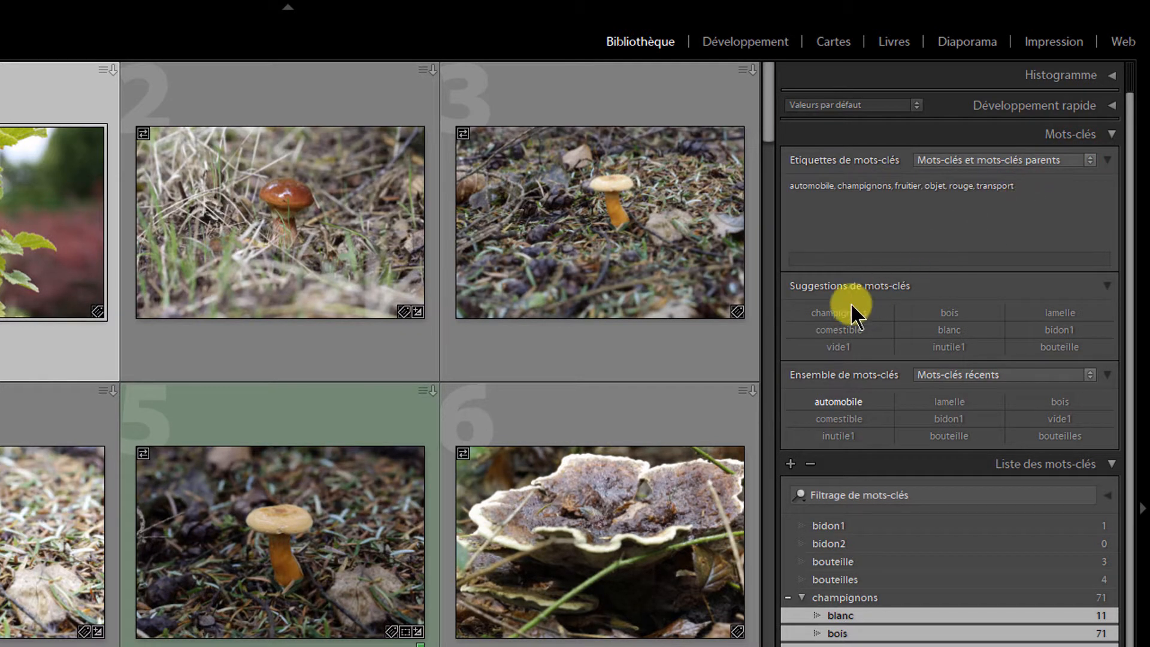
left_click(321, 95)
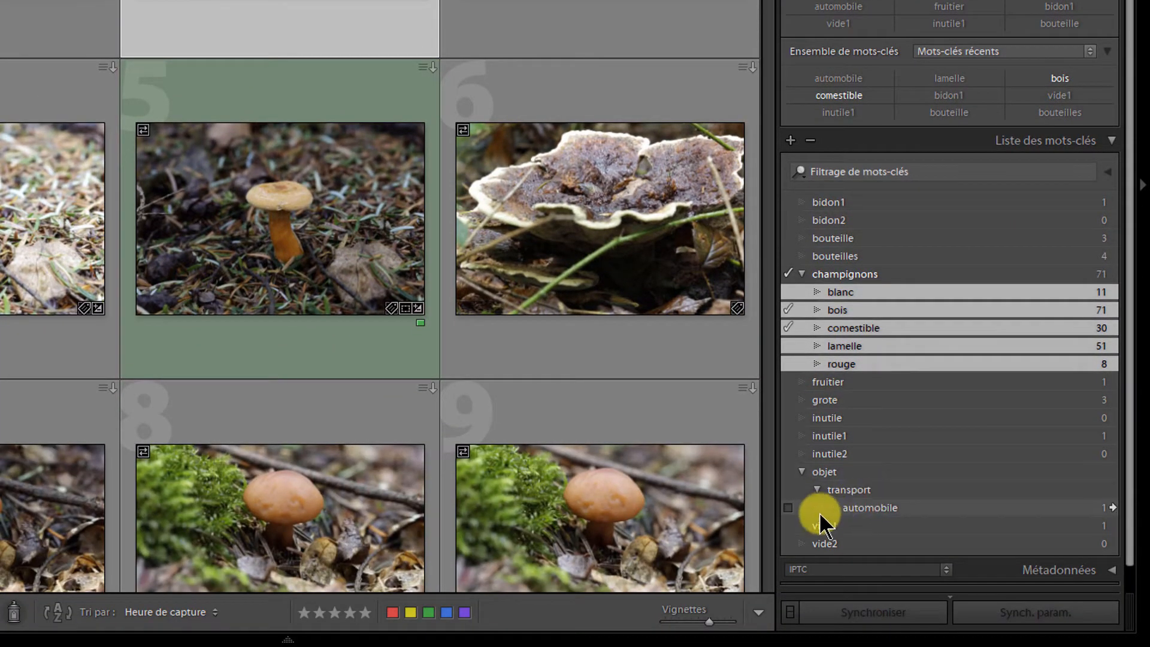
left_click(789, 507)
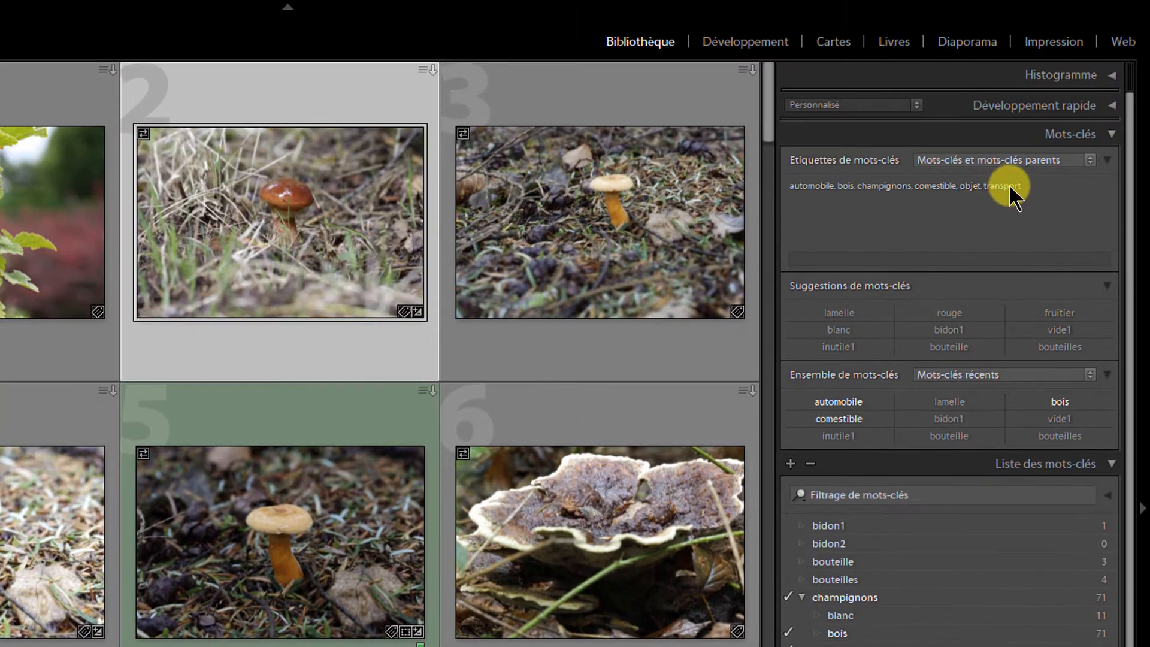
left_click(1033, 156)
left_click(944, 182)
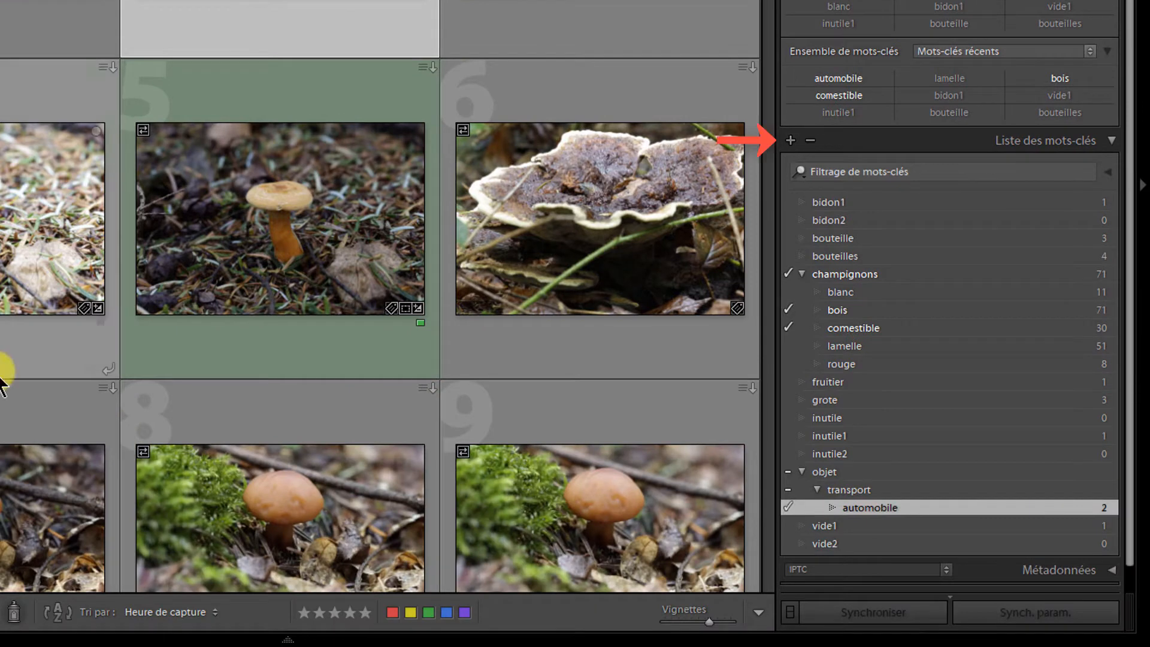
Create the keyword bateau inside transport with the synonyms navire and embarcation, keeping the default export options.
right_click(857, 490)
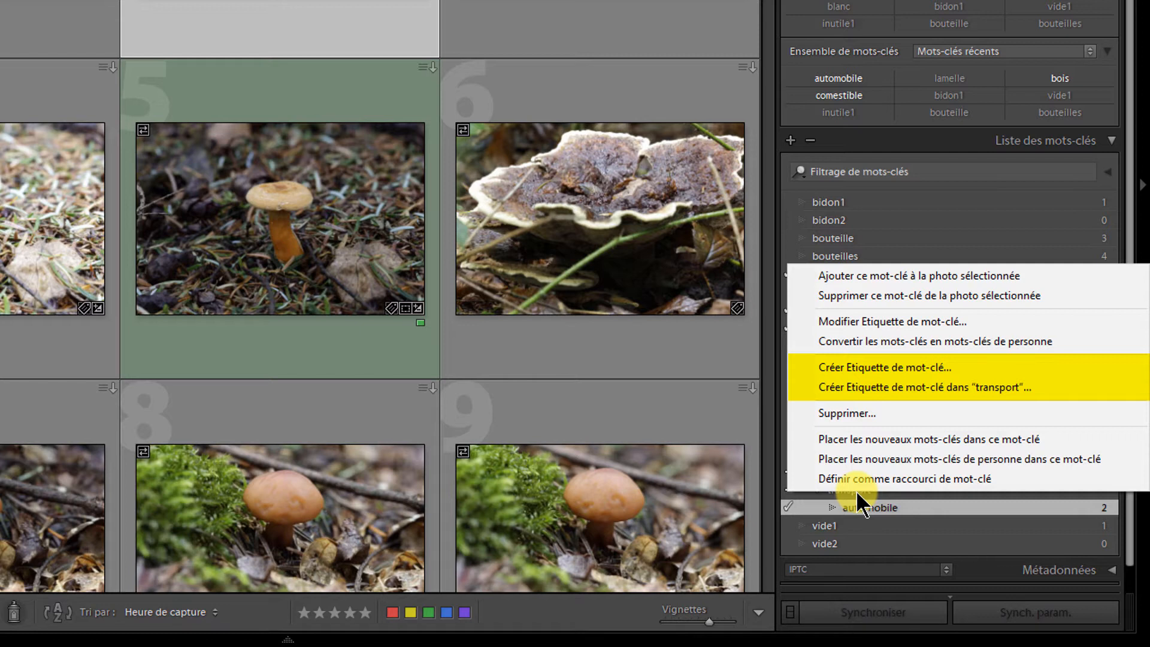
left_click(860, 387)
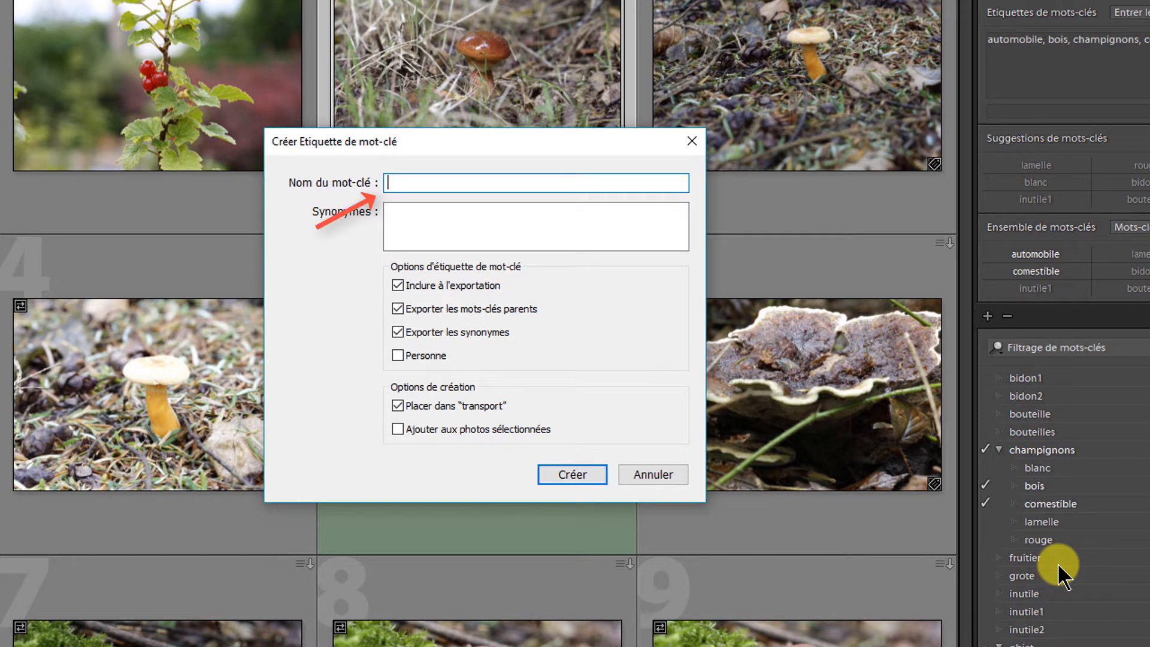
type("bateau")
key("Tab")
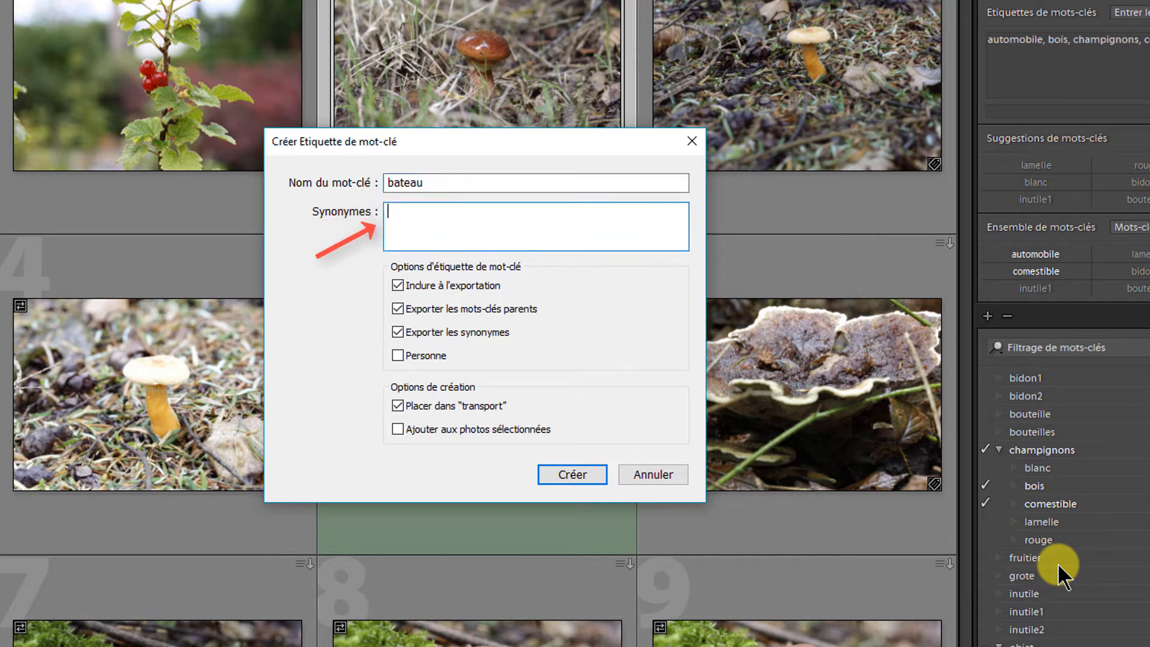
type("navire,embarcation")
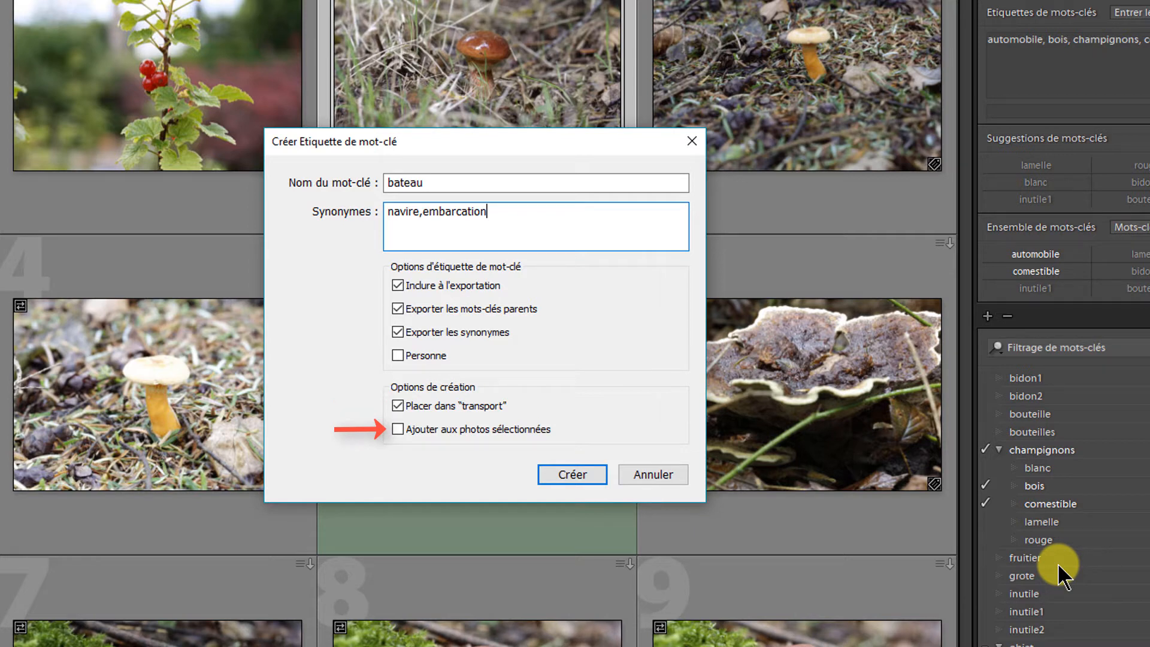
left_click(560, 473)
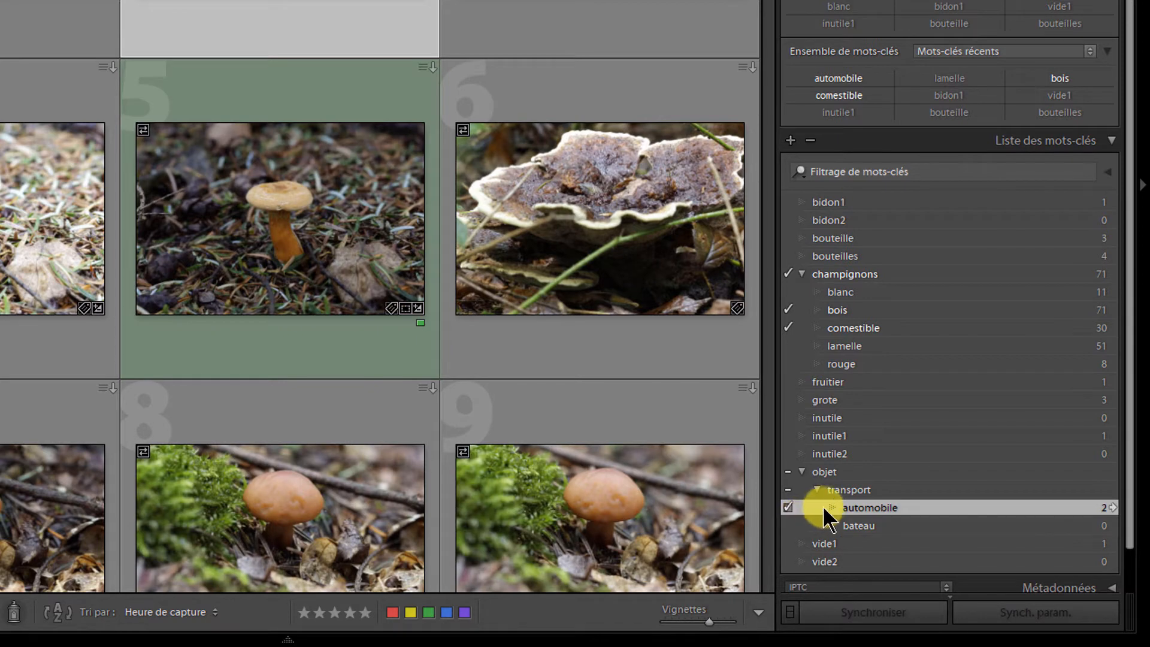
Make transport the parent for new keywords and create the keyword train.
right_click(854, 490)
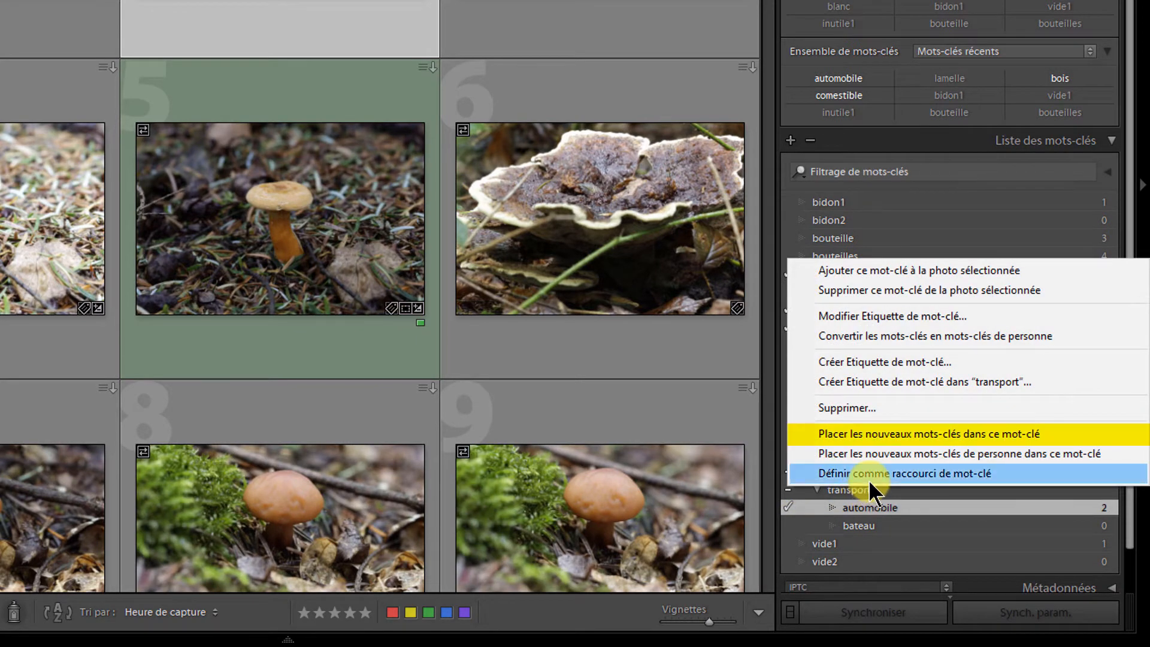
left_click(924, 441)
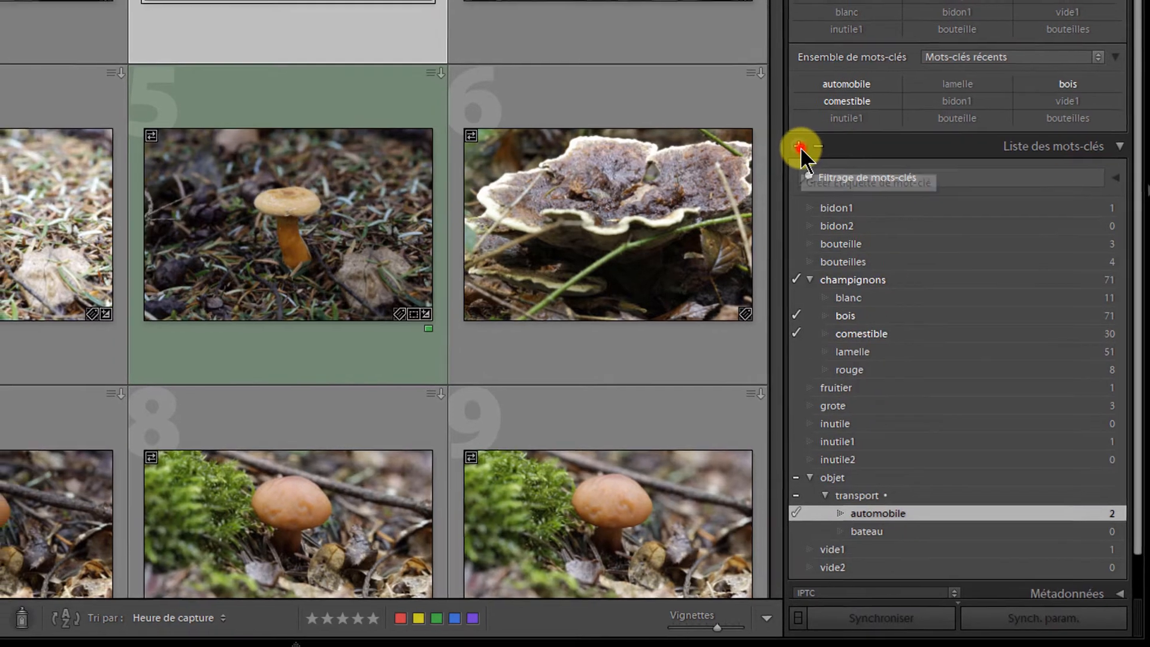
left_click(791, 140)
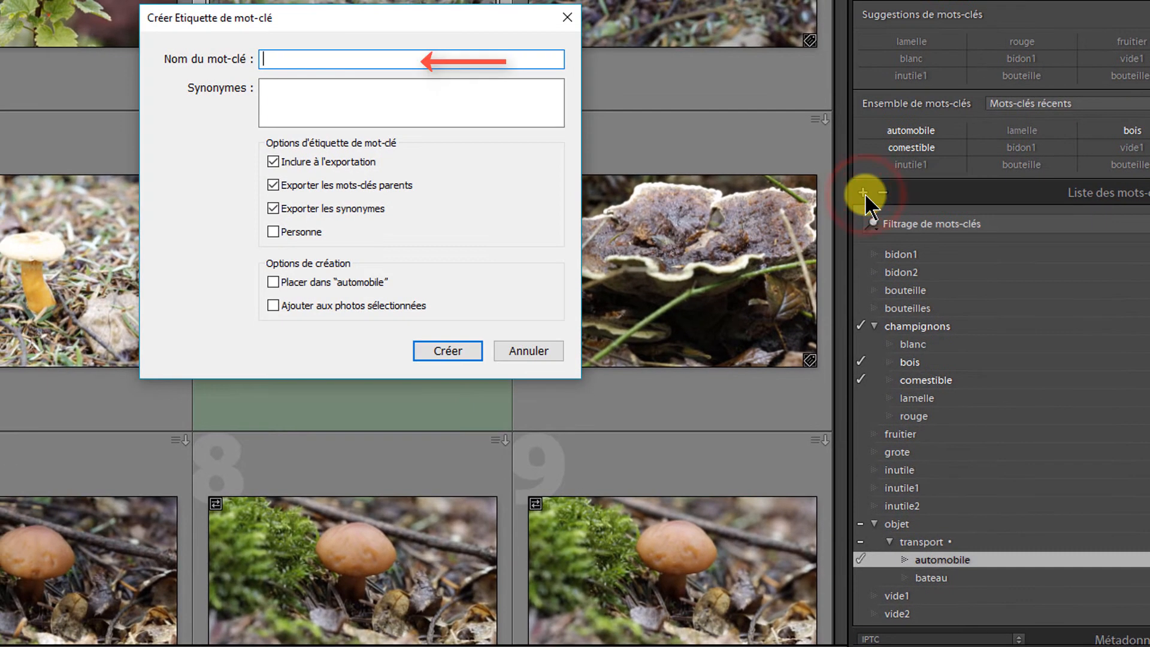
type("train")
key("Return")
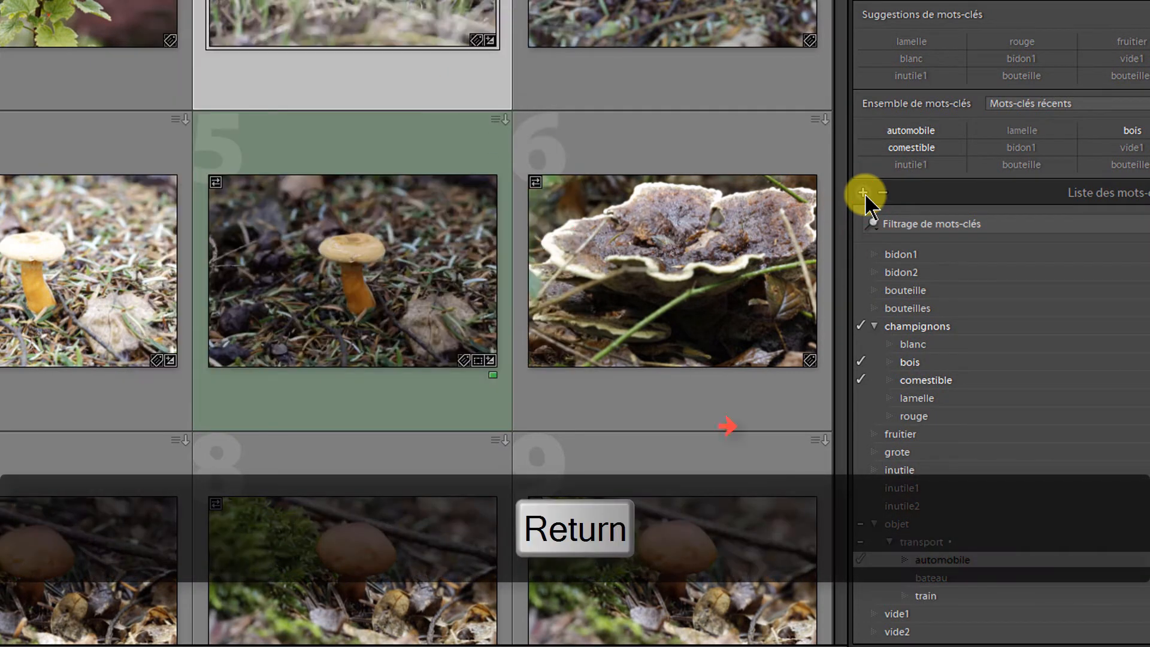
Create the keywords avion and moto under transport, and stop placing new keywords in transport.
left_click(864, 193)
type("z")
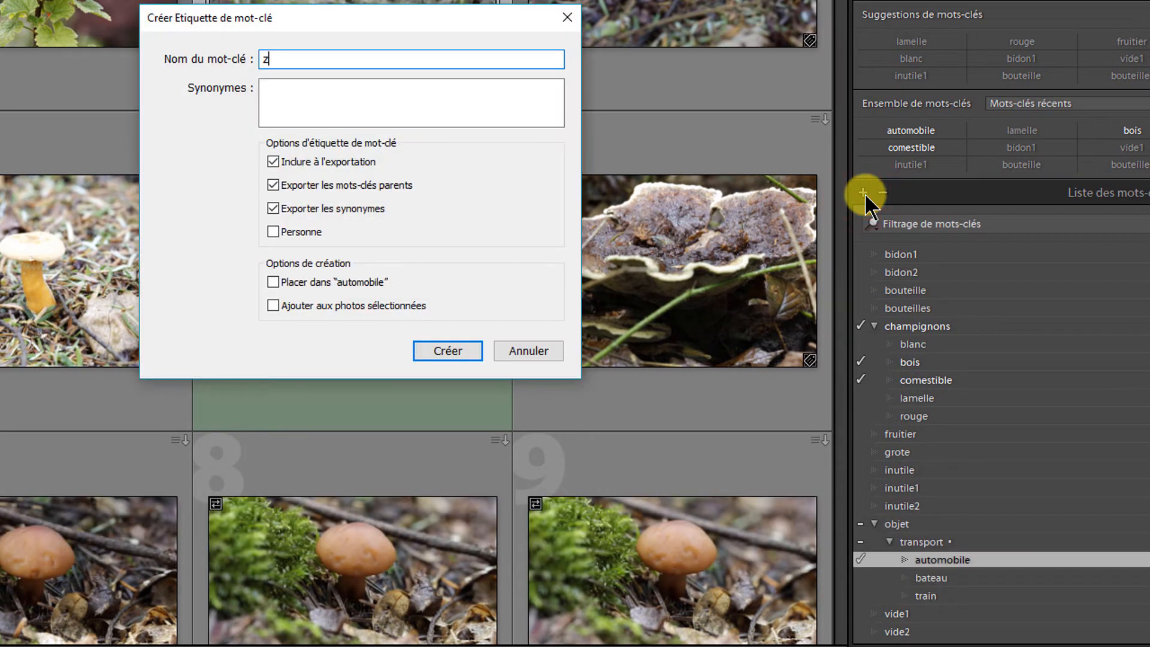
key("BackSpace")
type("avion")
key("Return")
left_click(864, 194)
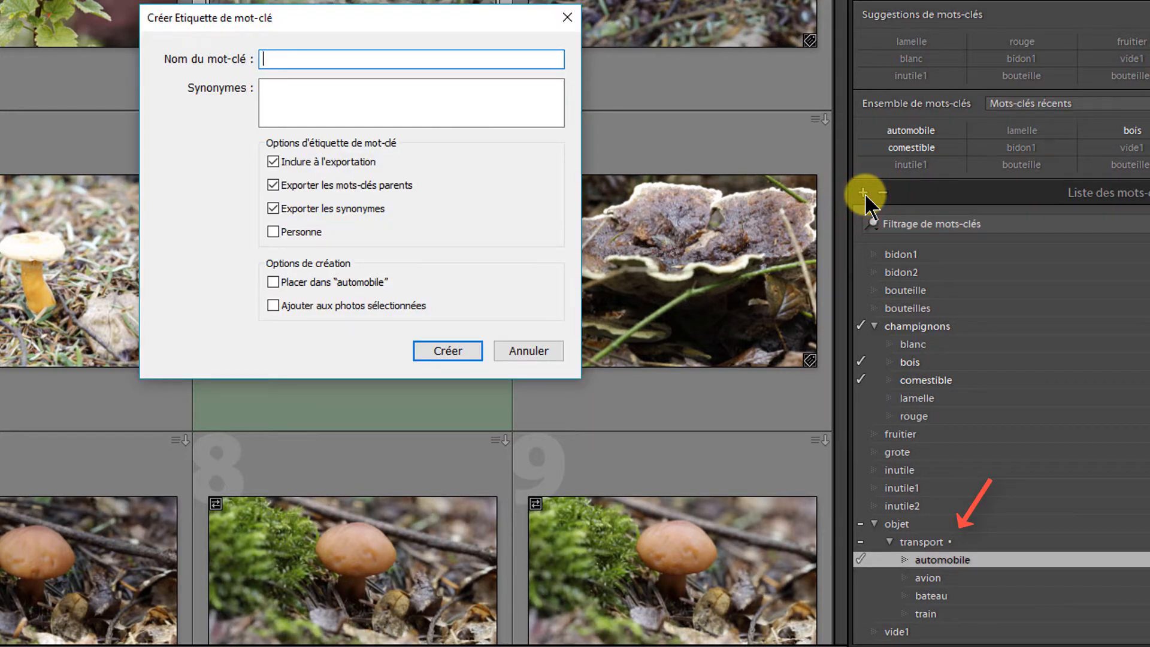
type("moto")
key("Return")
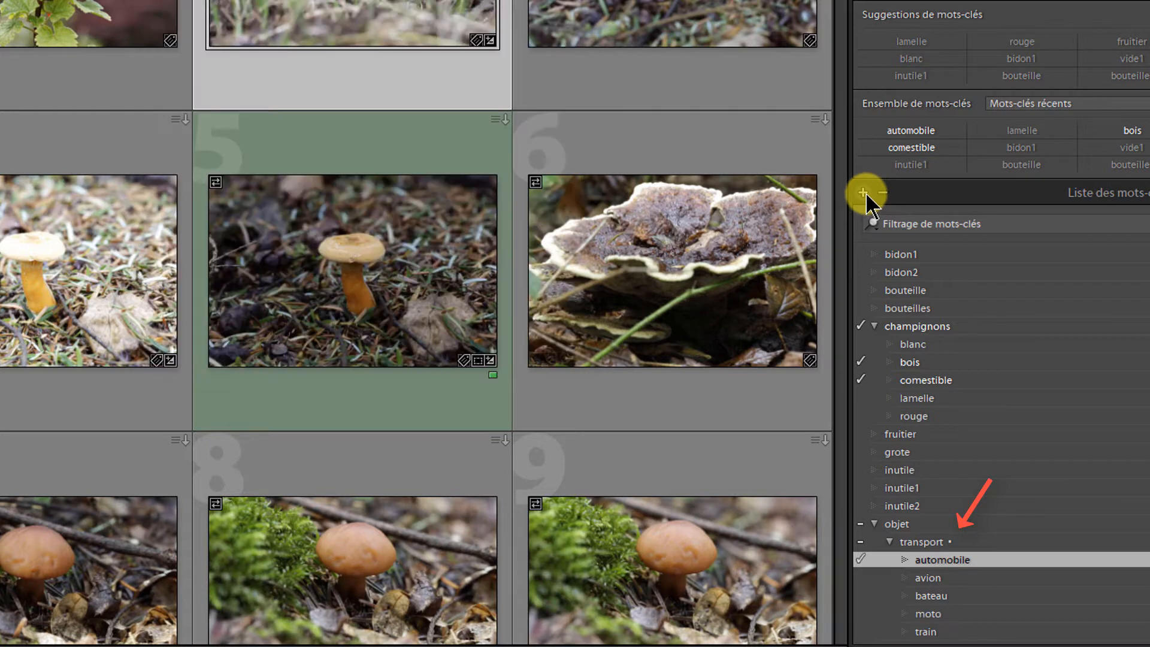
right_click(939, 541)
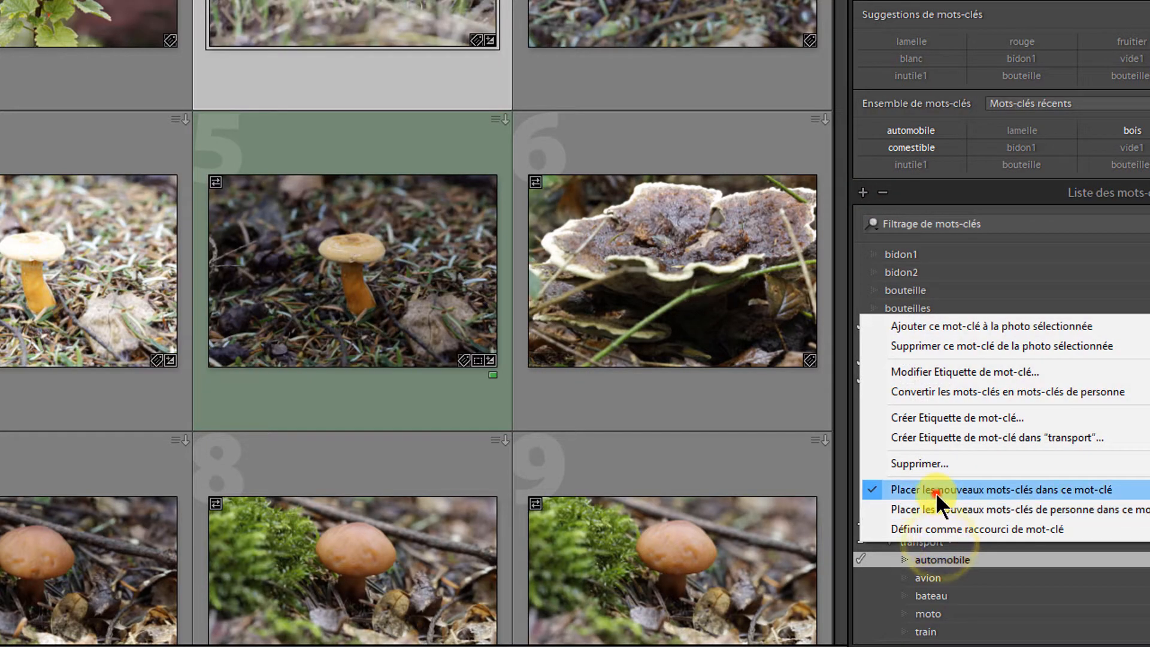
left_click(936, 490)
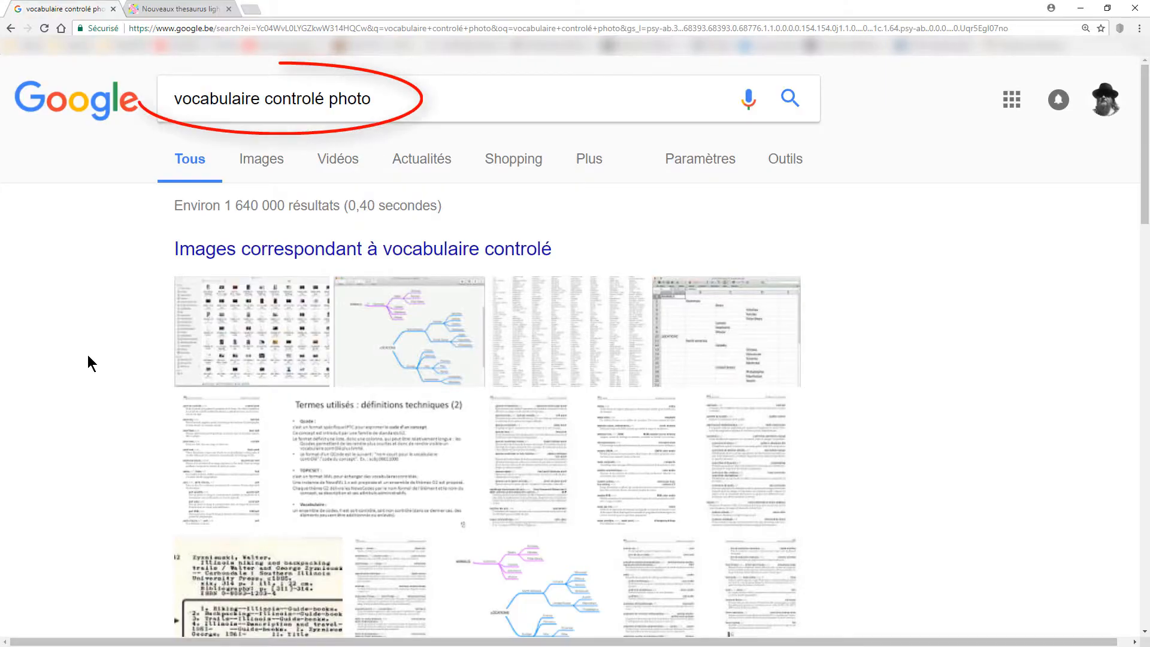
Switch to Chrome and examine the Google results for "vocabulaire controlé photo" and the article on French Lightroom thesauruses.
scroll(88, 356, "down", 4)
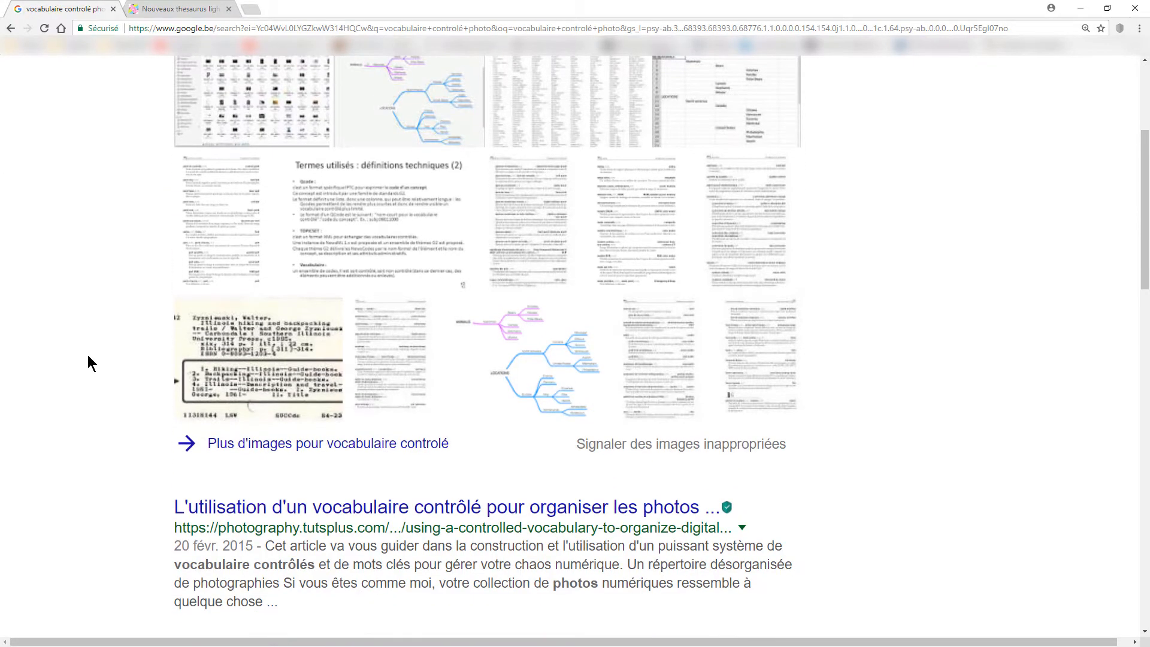
scroll(88, 355, "down", 4)
scroll(88, 355, "down", 6)
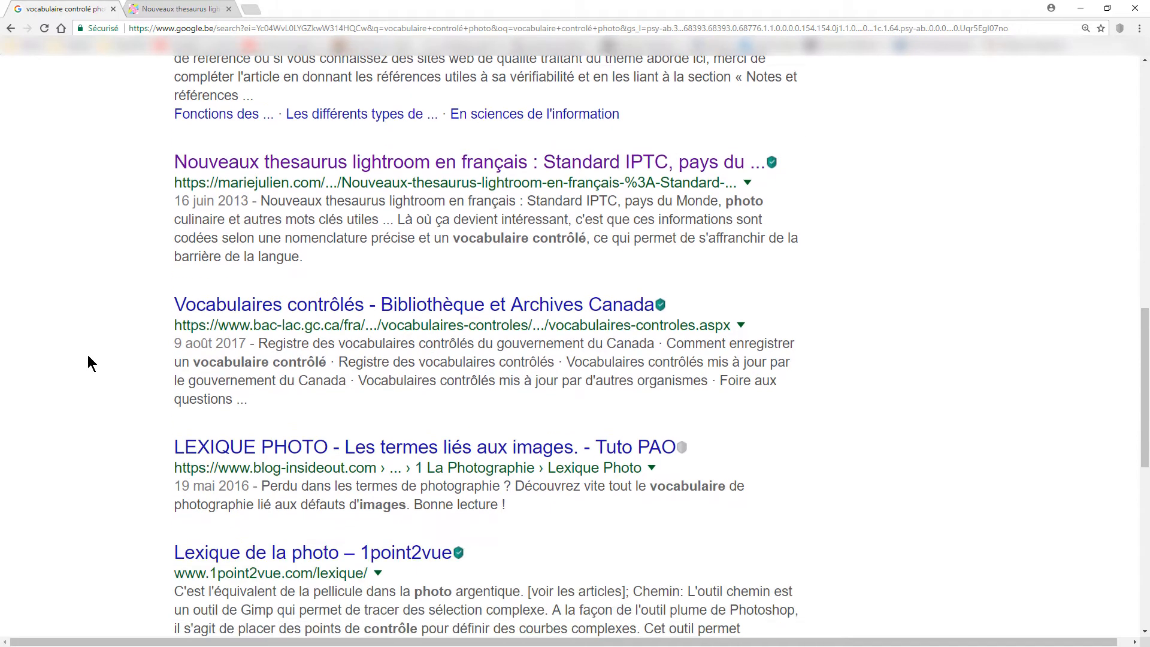
left_click(168, 9)
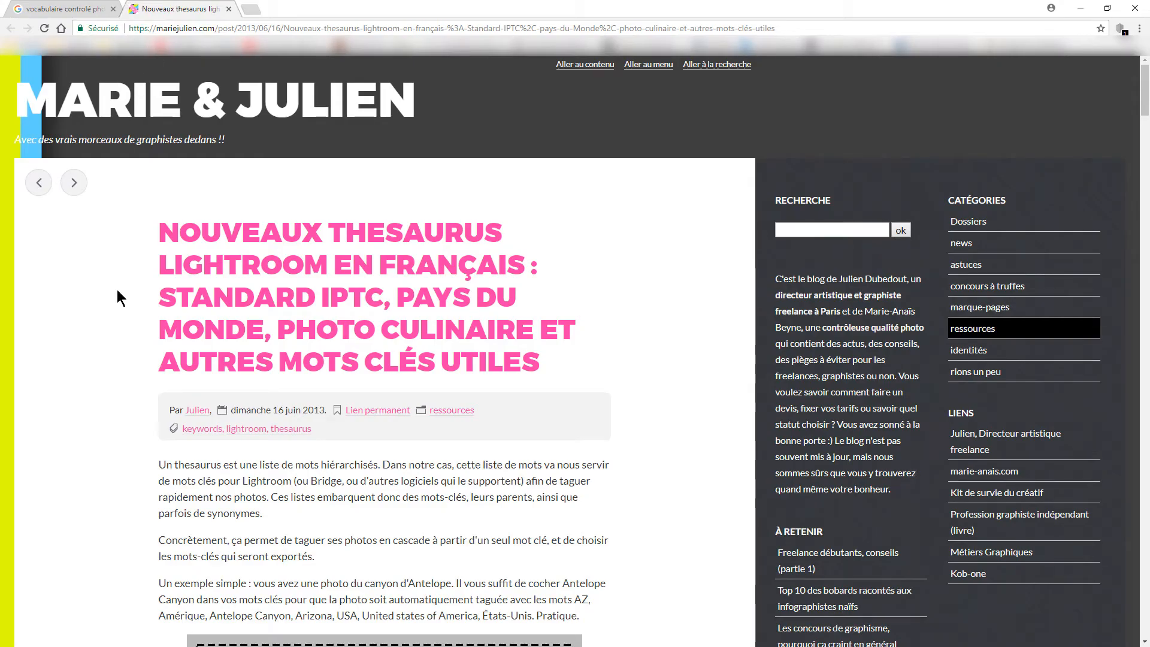
scroll(117, 289, "down", 4)
scroll(117, 290, "down", 4)
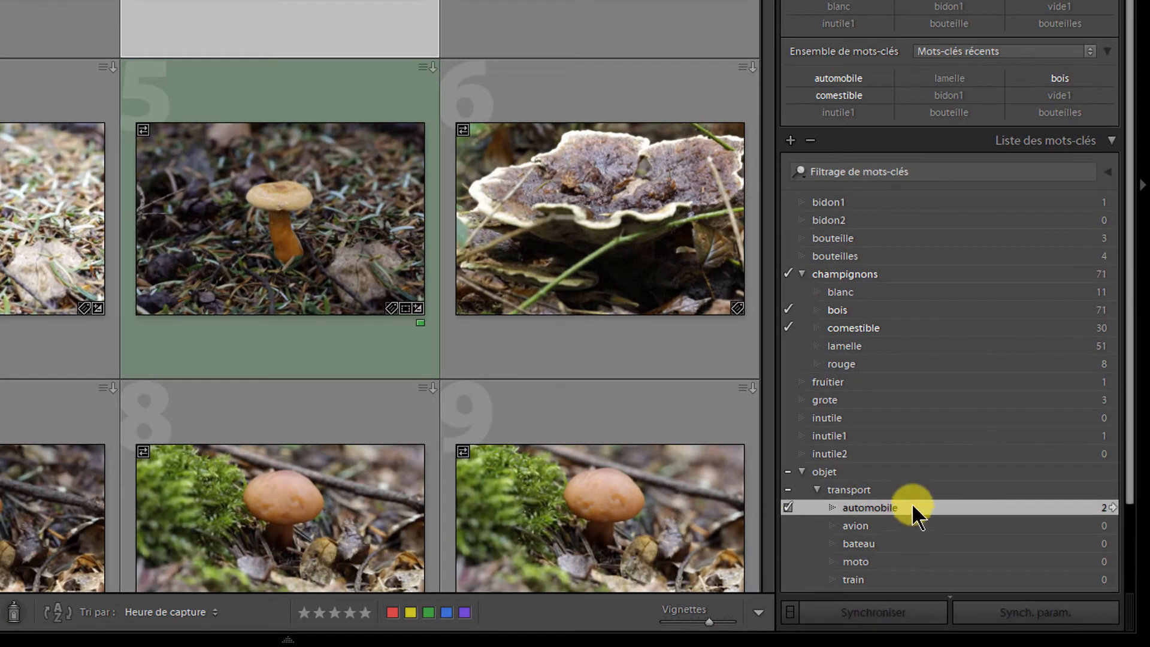
Back in Lightroom, rename the keyword automobile as voiture and give it the synonyms auto and automobile.
right_click(878, 508)
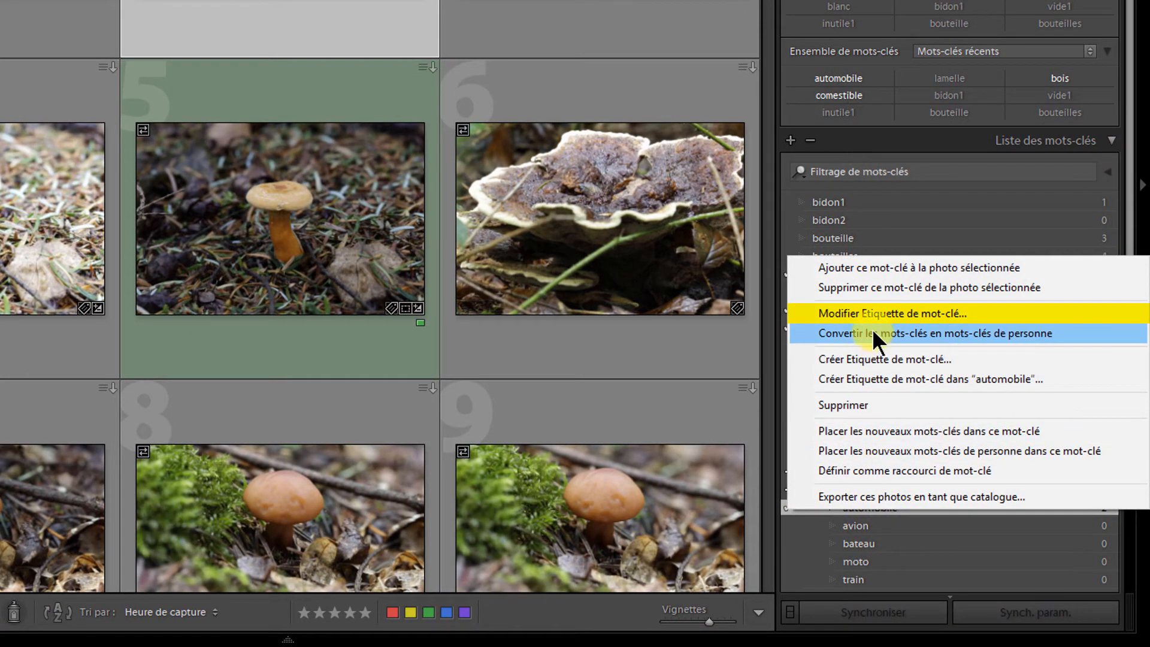
left_click(879, 313)
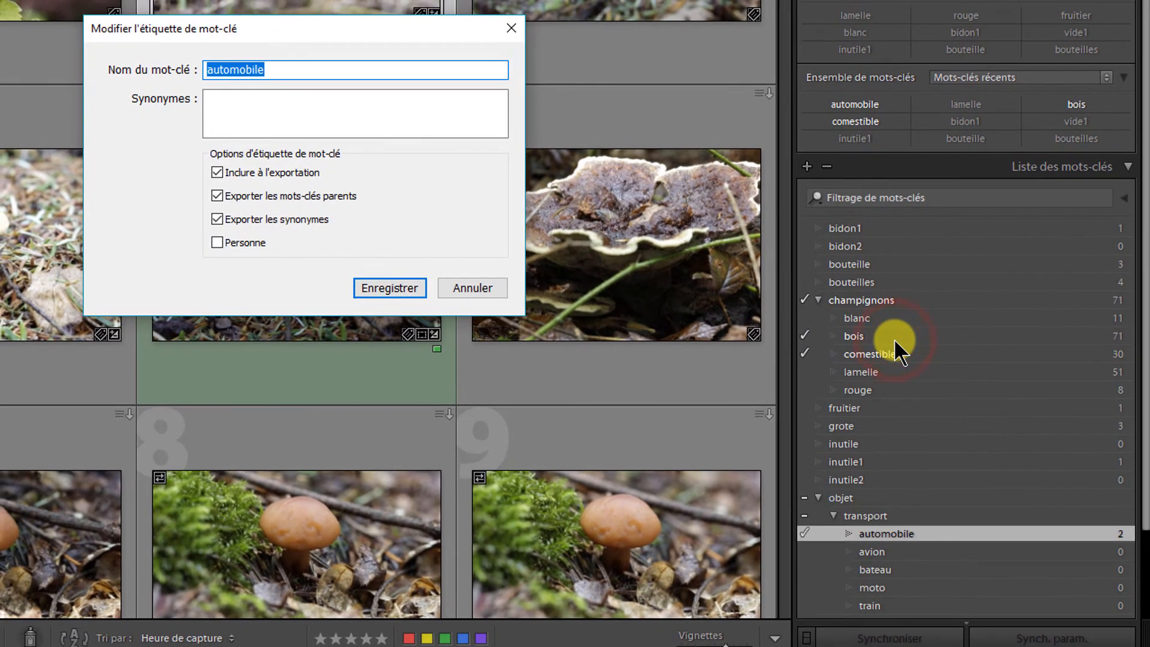
type("voiture")
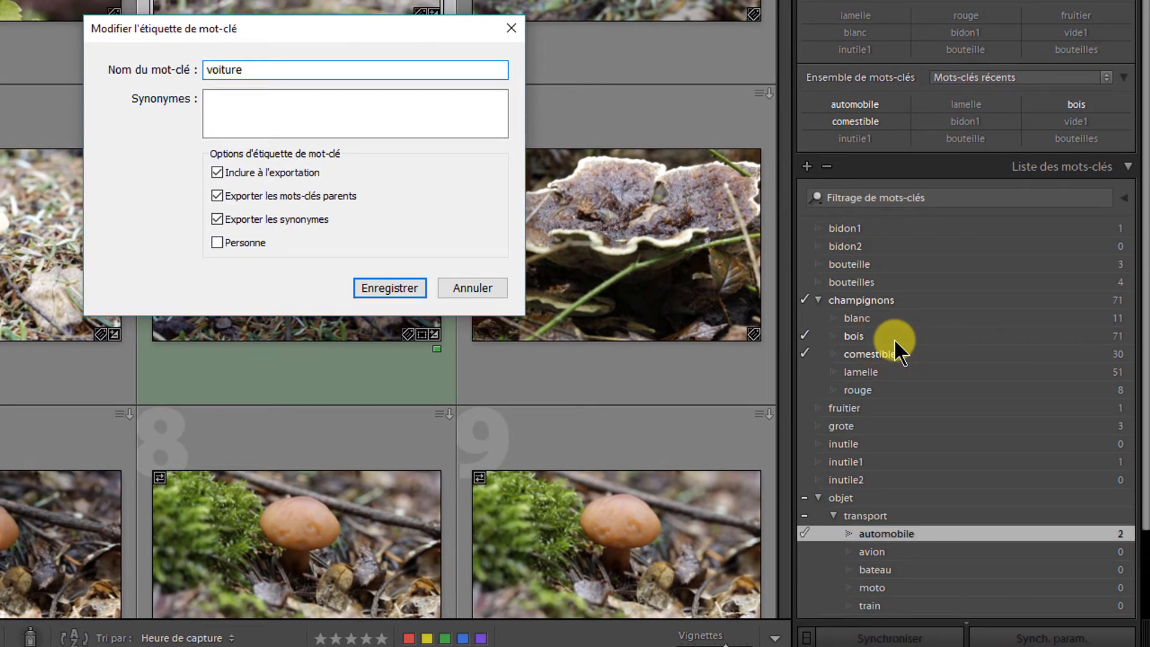
key("Tab")
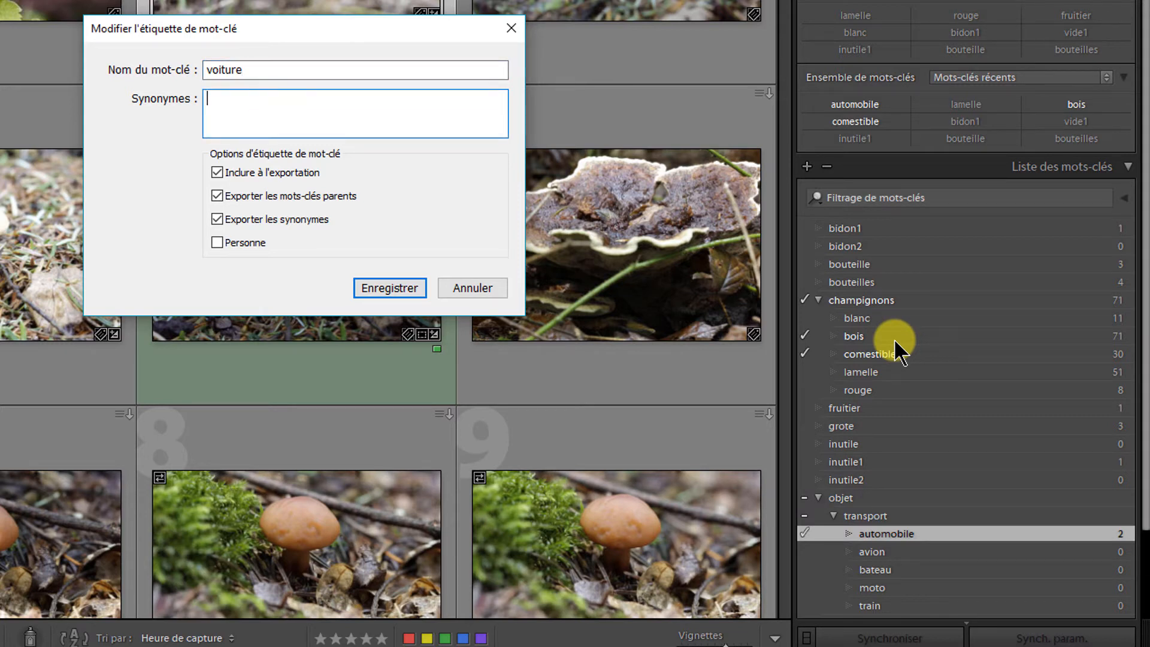
type("auto,automobile")
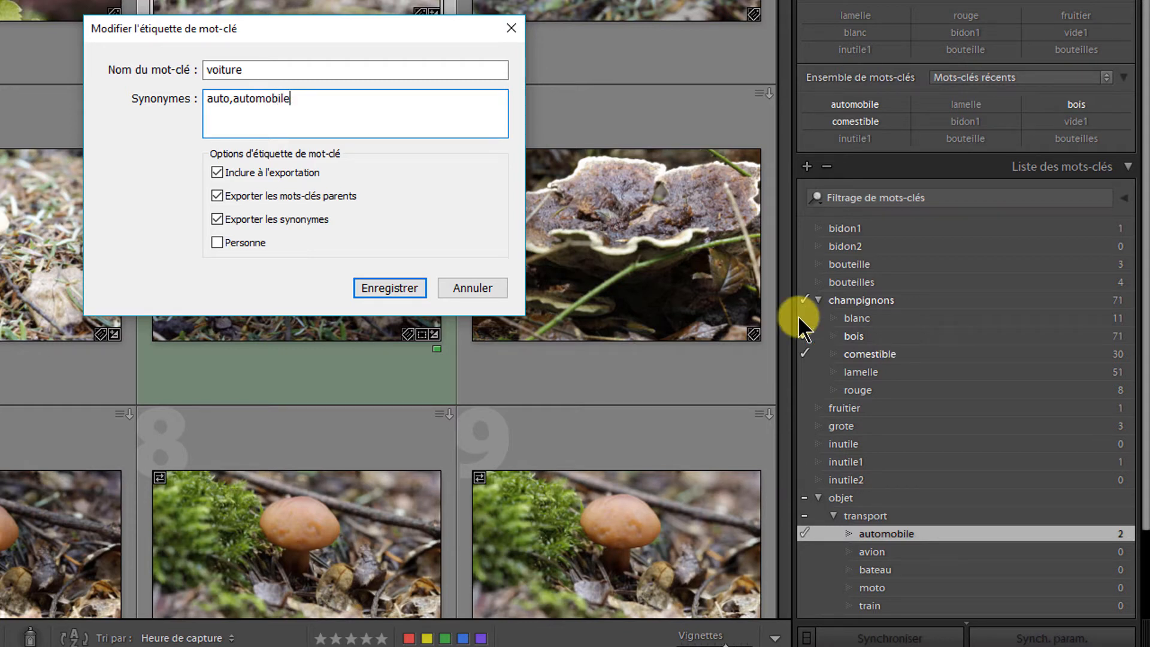
left_click(368, 288)
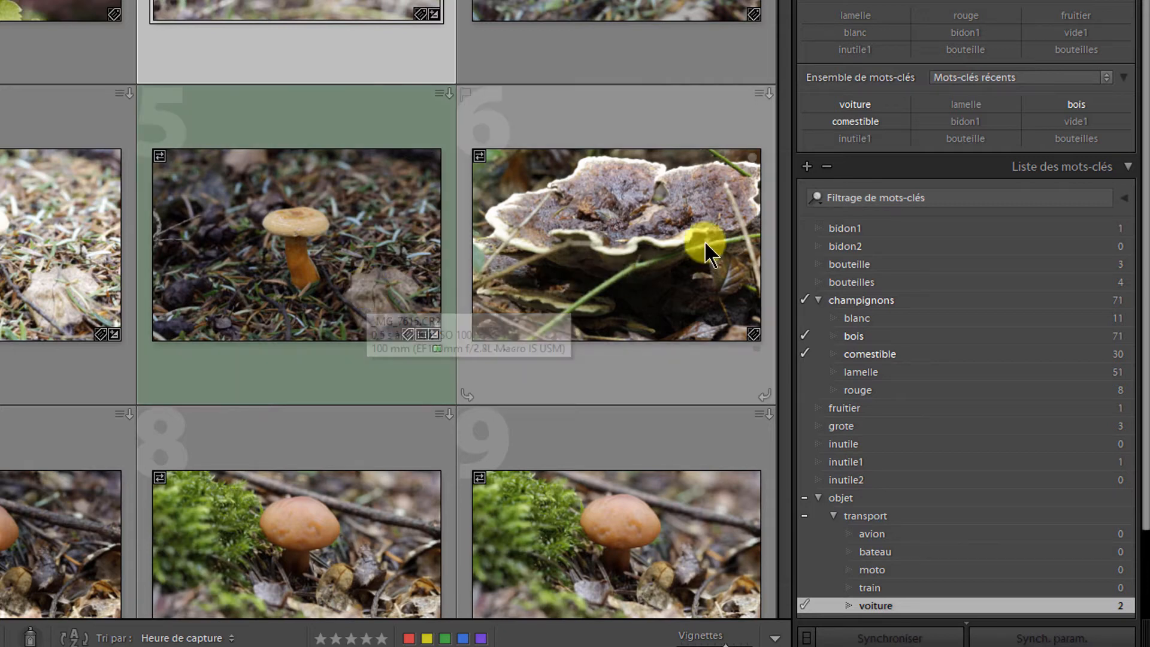
Create the top-level keyword couleur and move the keywords blanc and rouge from champignons into it.
left_click(807, 166)
type("couleur")
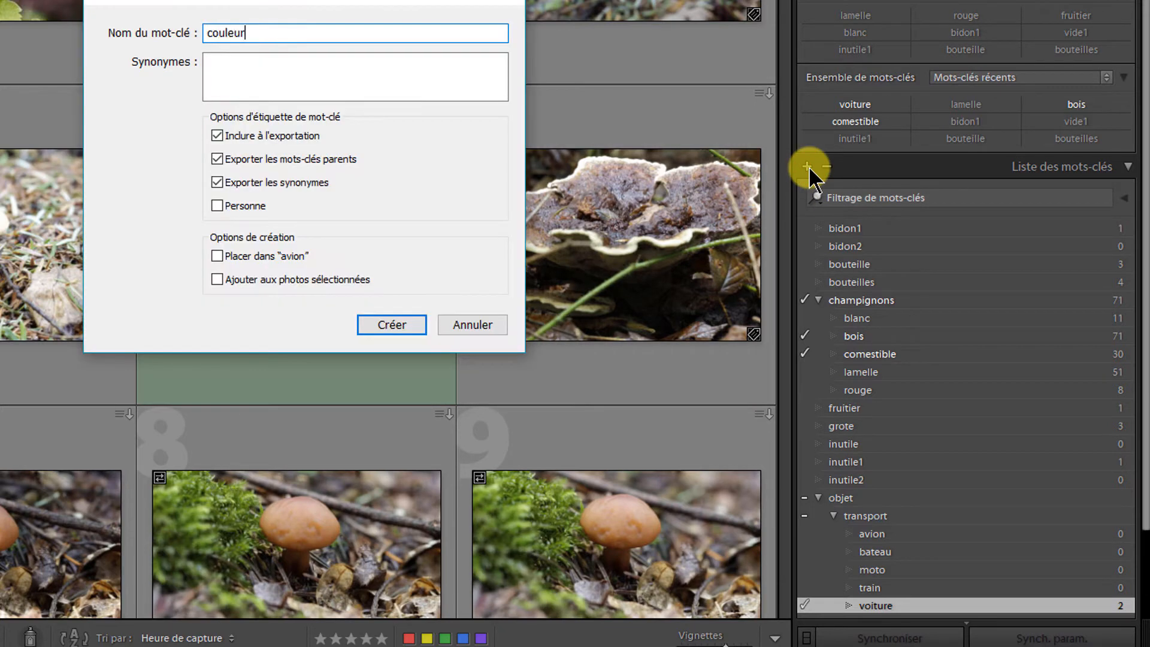
key("Return")
scroll(878, 270, "down", 2)
left_click(876, 251)
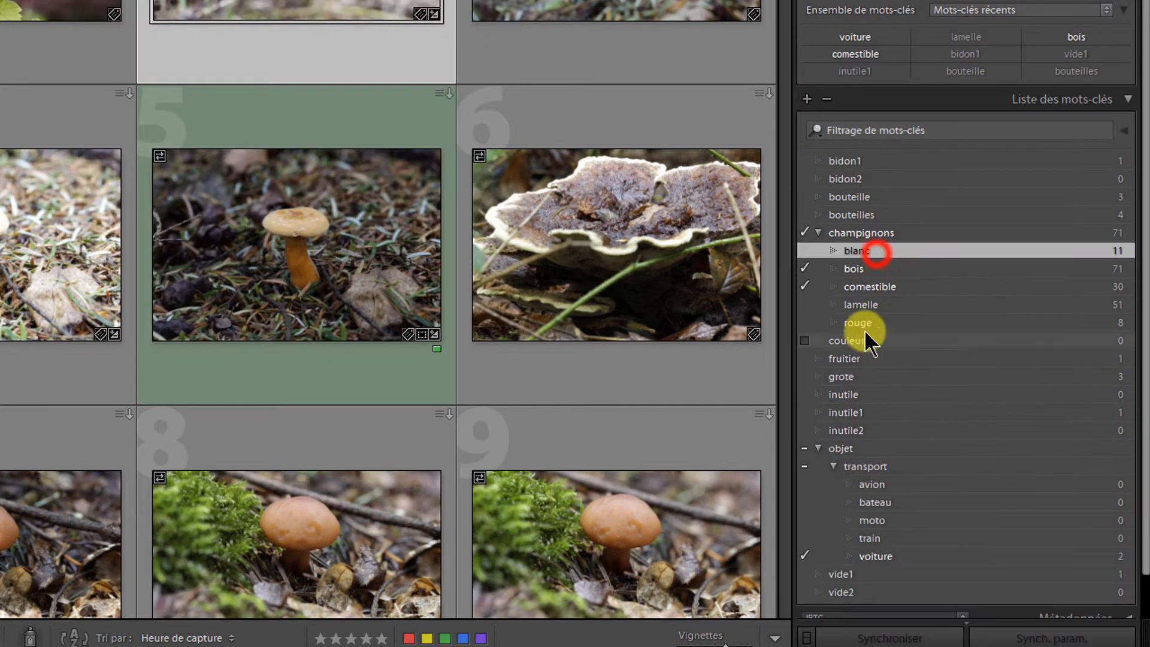
left_click(872, 322, "ctrl")
left_click_drag(873, 354, 871, 341)
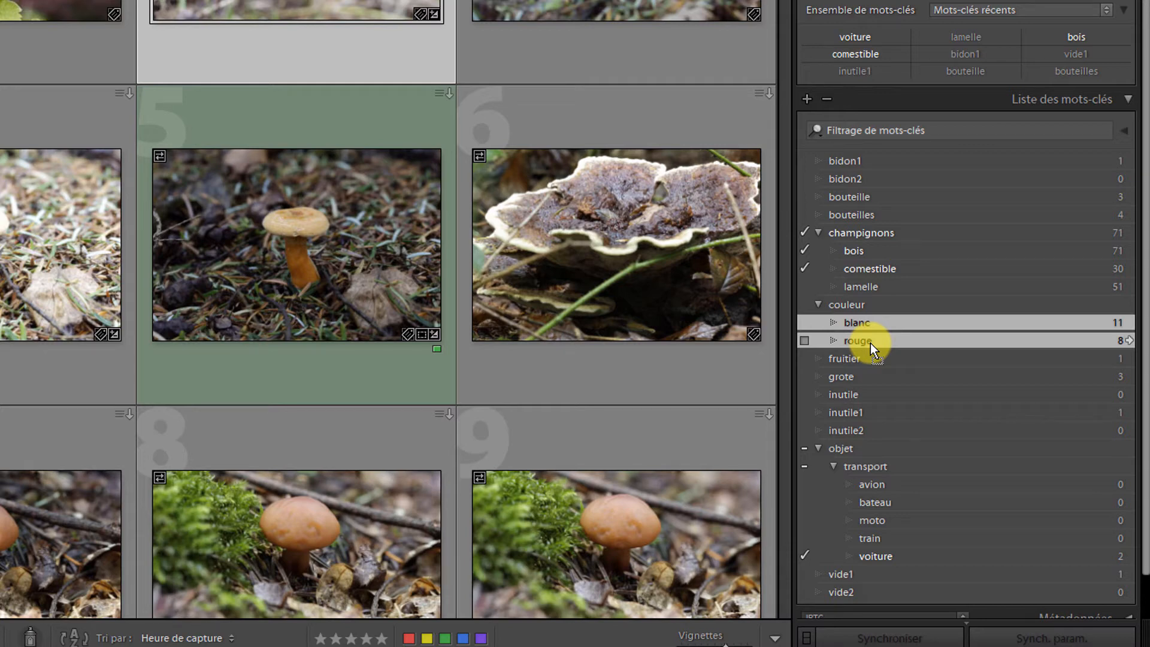
Correct the misspelled keyword grote by renaming it grotte.
right_click(886, 375)
left_click(897, 433)
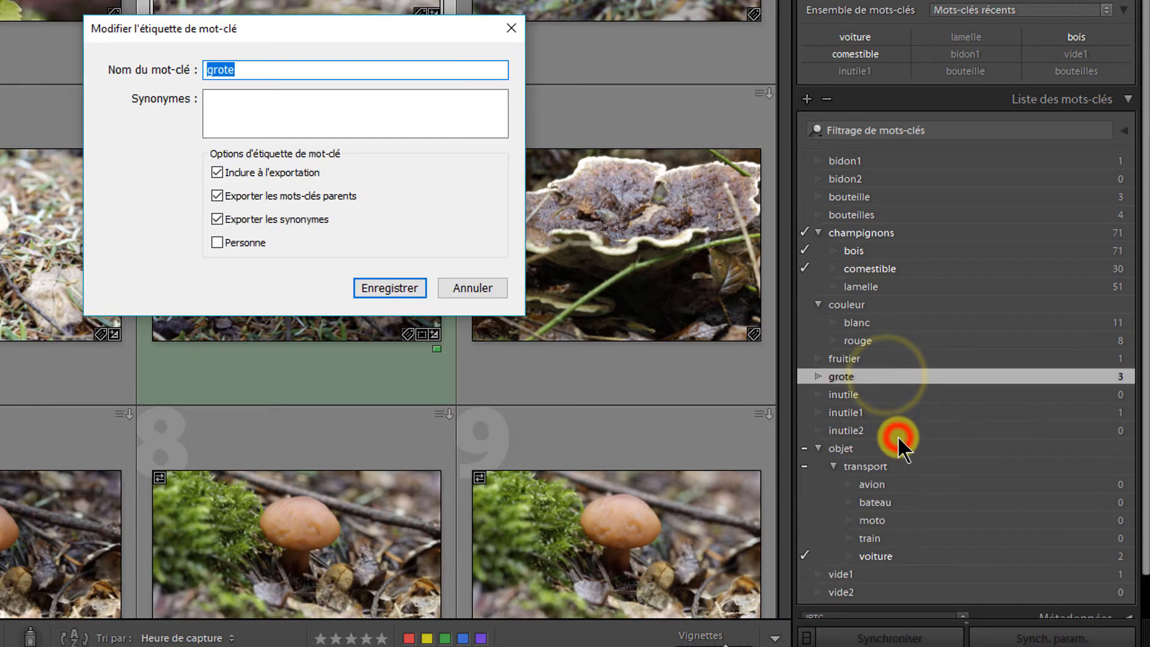
type("grotte")
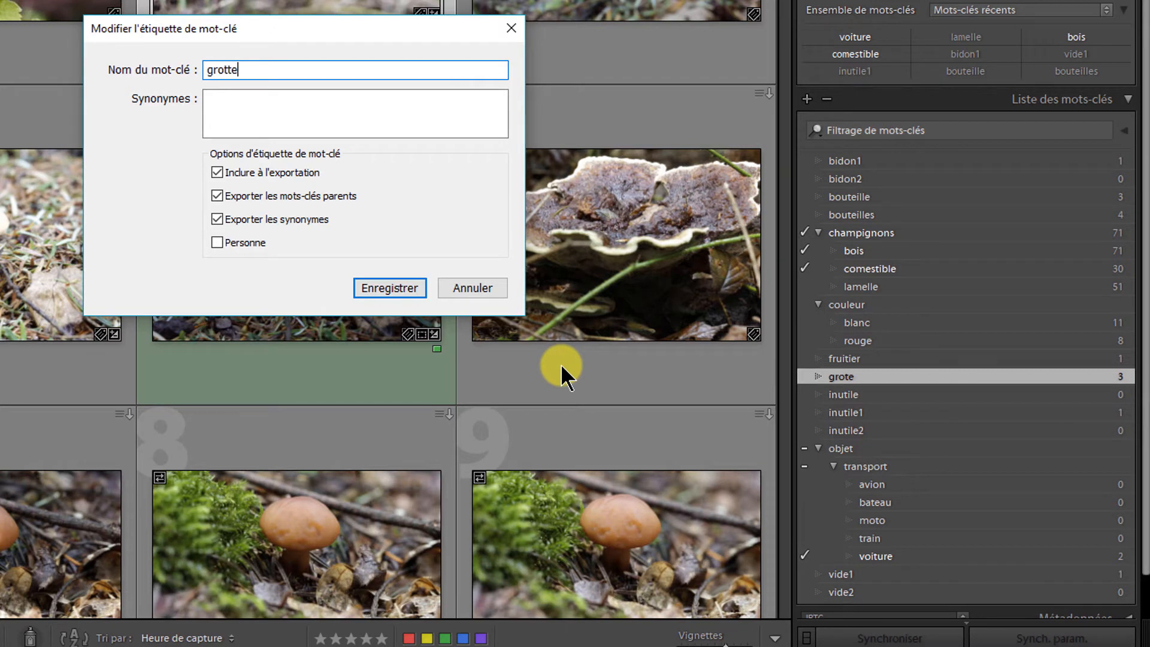
left_click(408, 287)
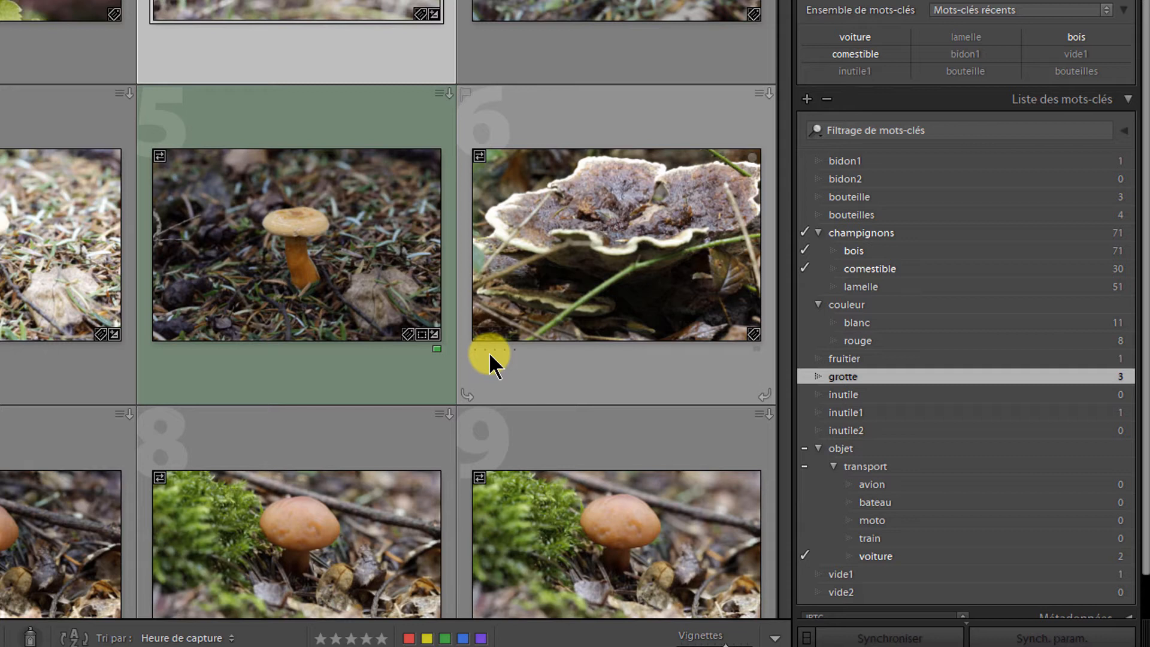
Delete the keywords bidon1, inutile1 and vide1 together from the keyword list.
left_click(874, 162)
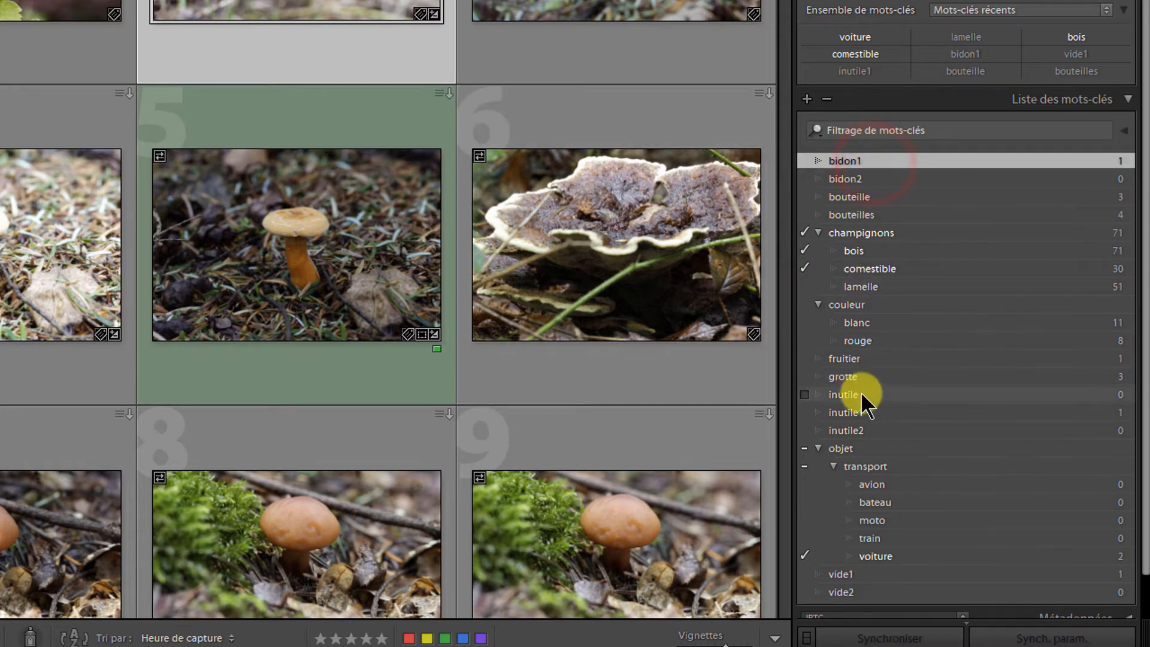
left_click(863, 411, "ctrl")
left_click(873, 574, "ctrl")
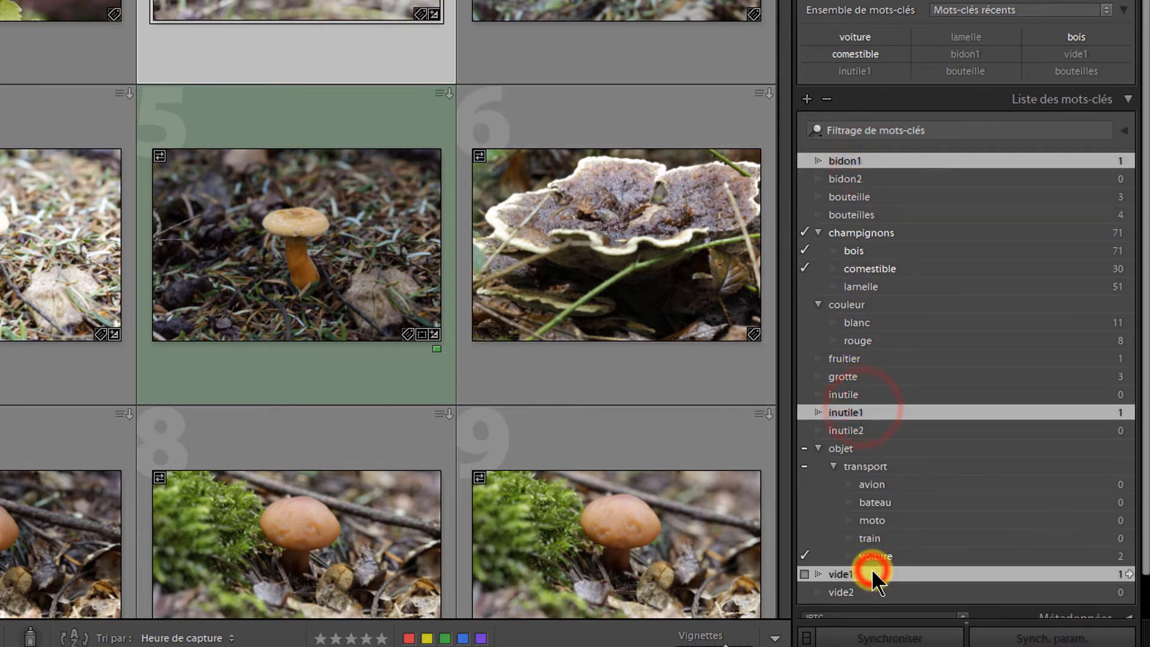
left_click(829, 101)
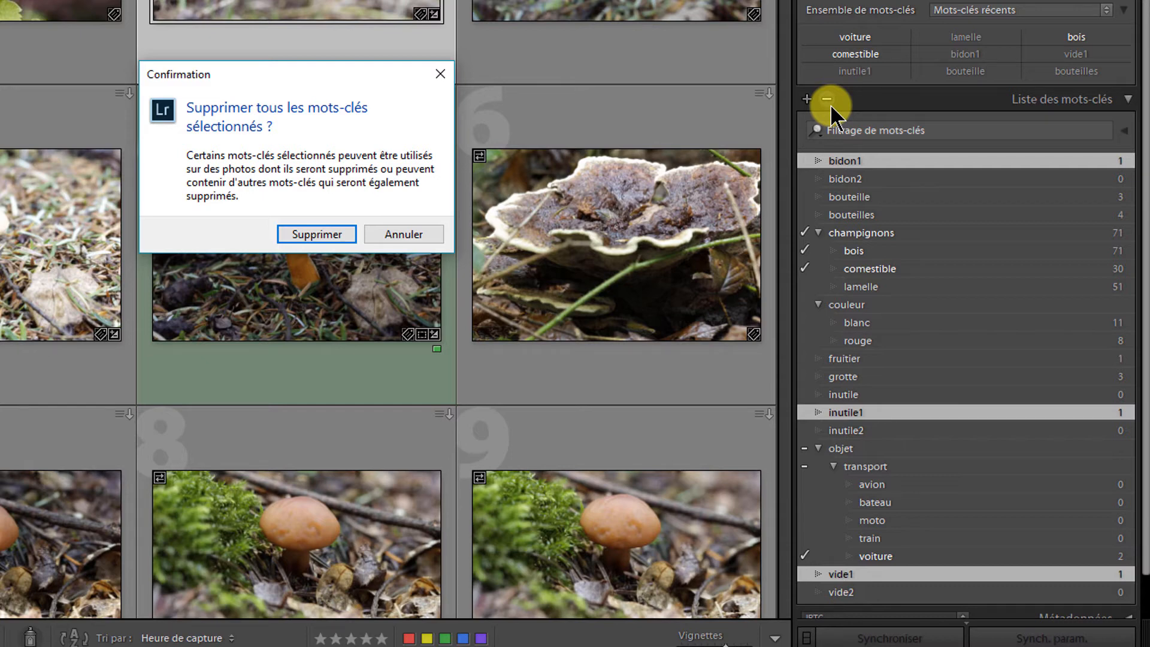
left_click(299, 229)
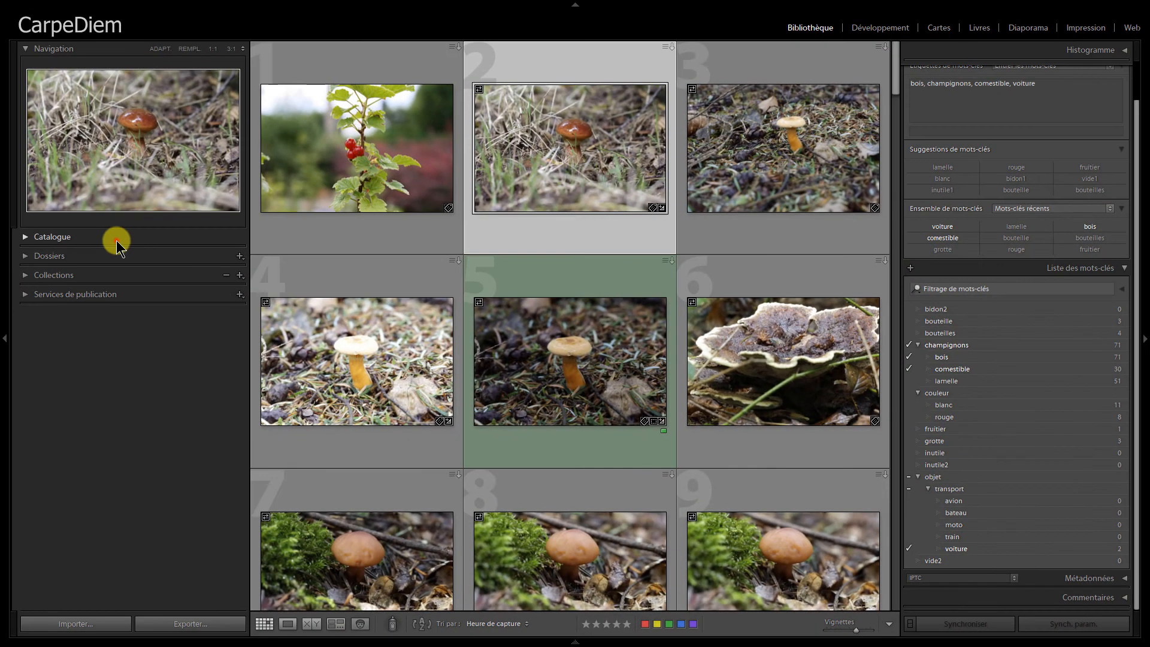
Display and select all photos in the catalogue, and purge the unused keywords.
left_click(118, 241)
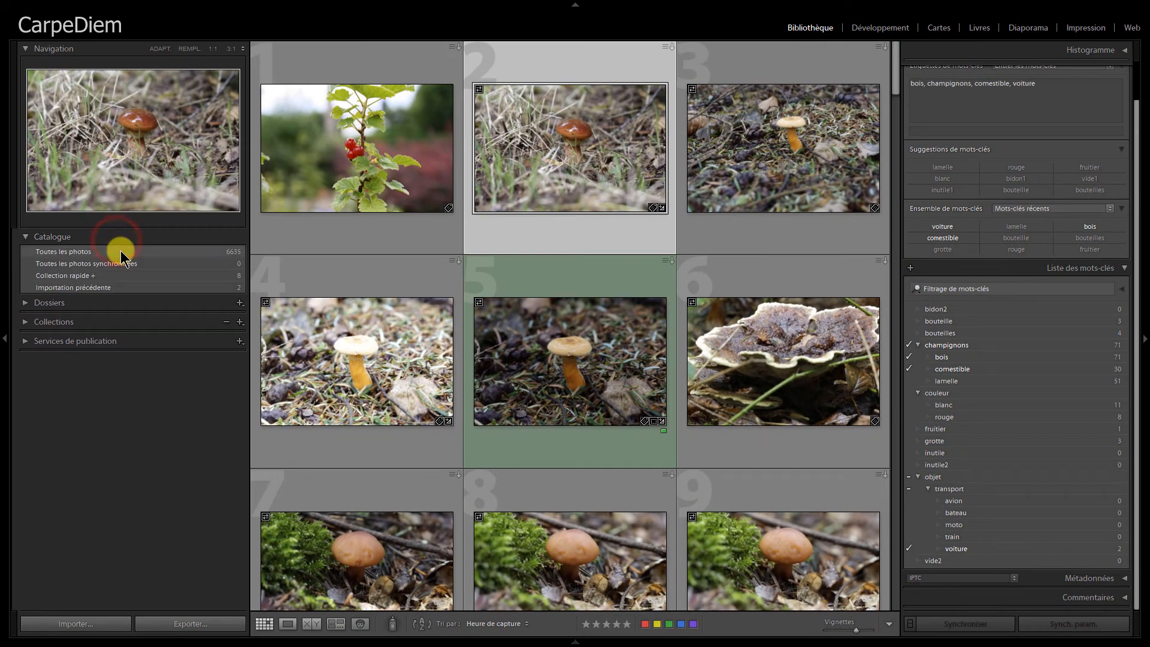
left_click(120, 251)
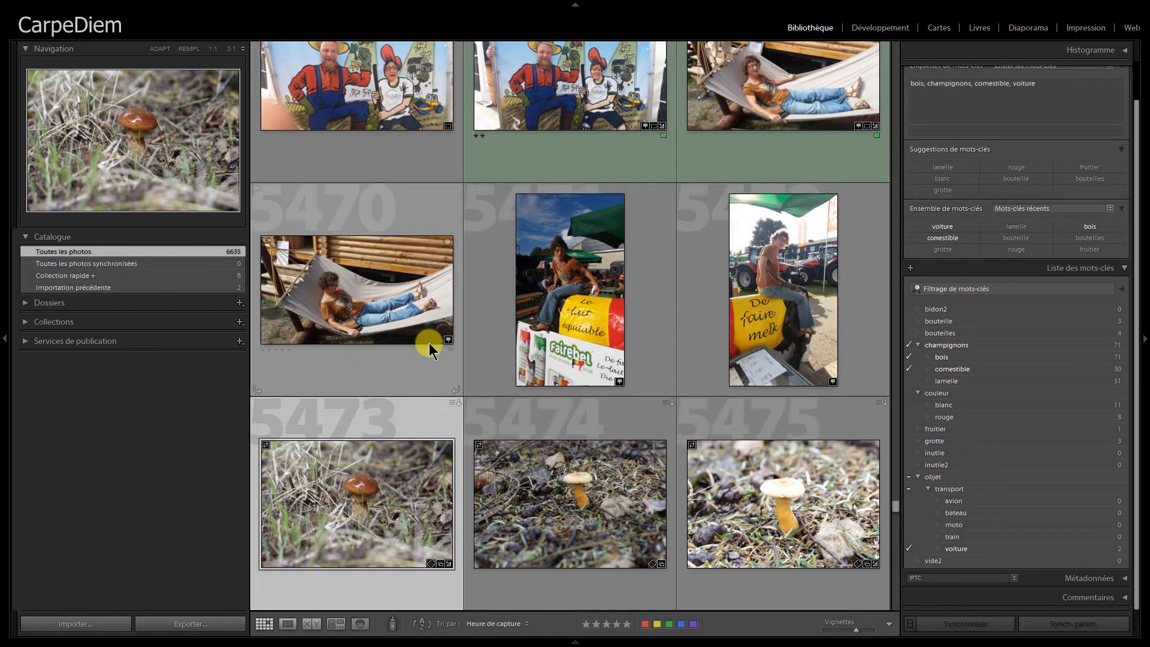
scroll(429, 342, "down", 5)
key("ctrl+a")
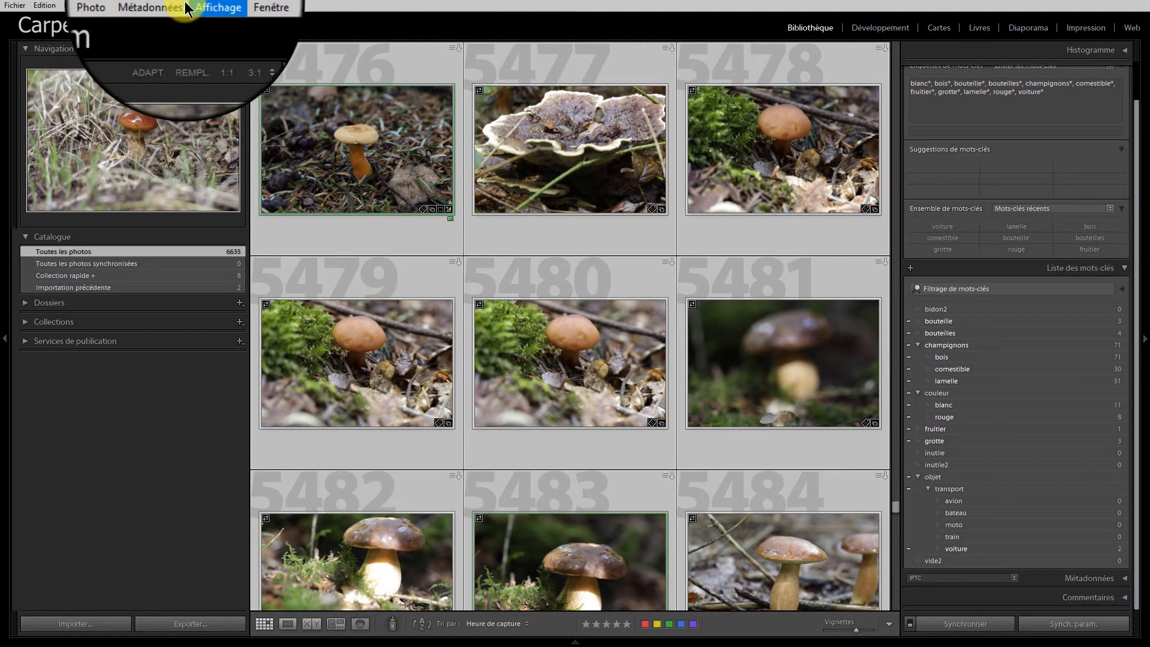
left_click(178, 8)
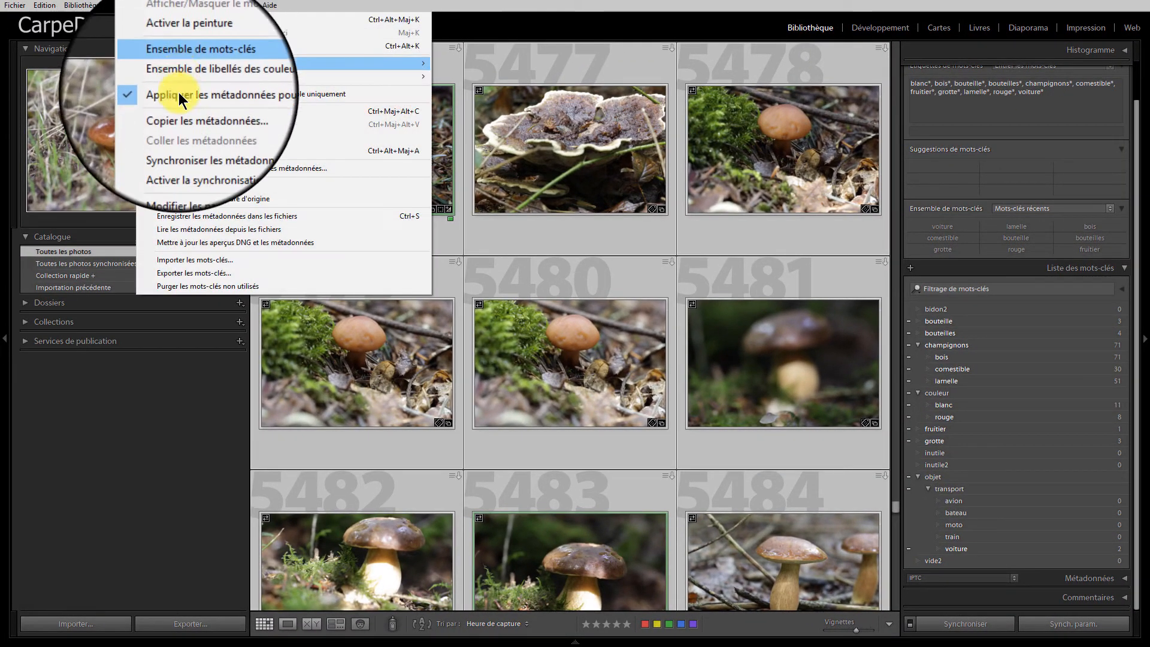
left_click(208, 289)
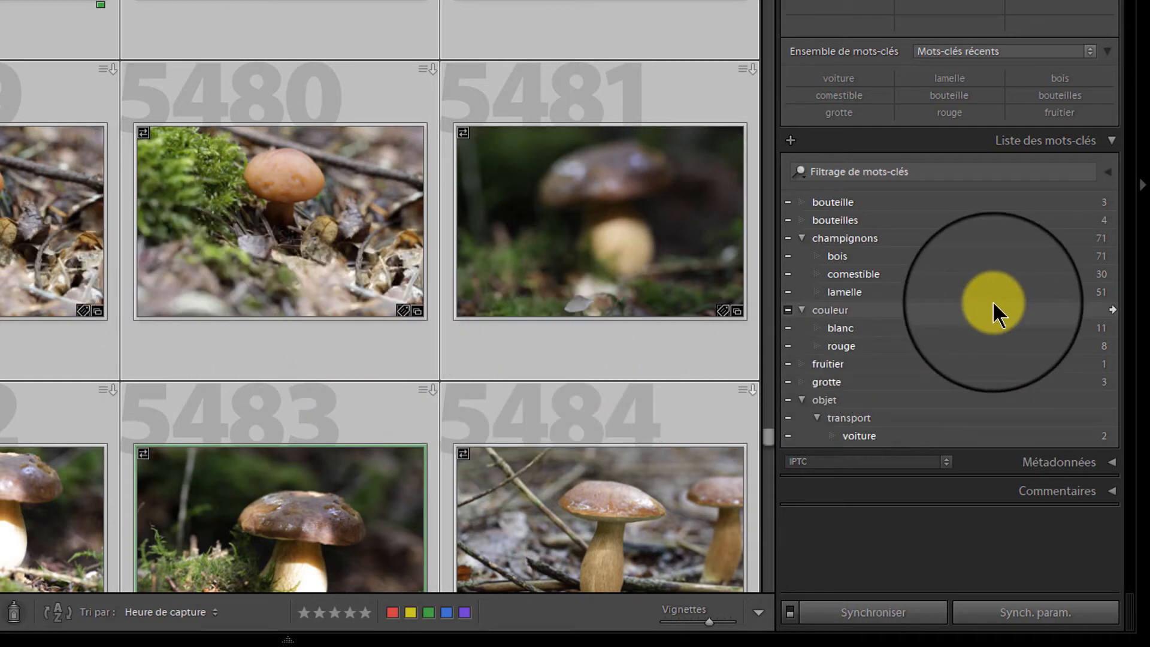
Show the photos tagged bouteilles, select them all and assign them the keyword bouteille.
left_click(1119, 223)
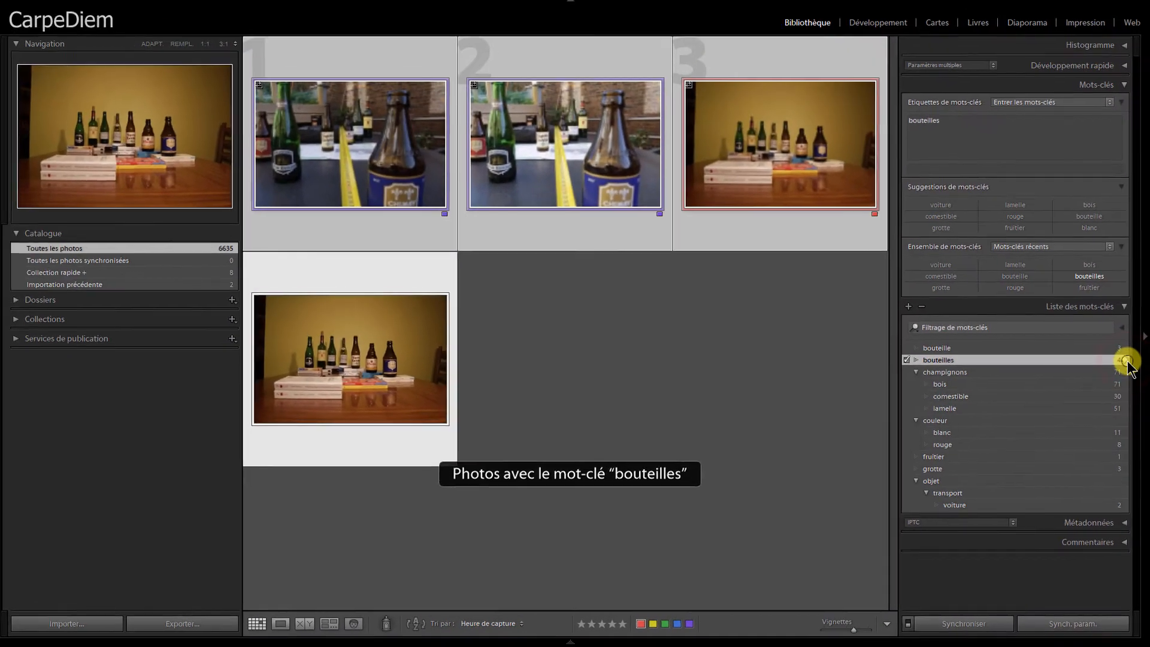
left_click(506, 355)
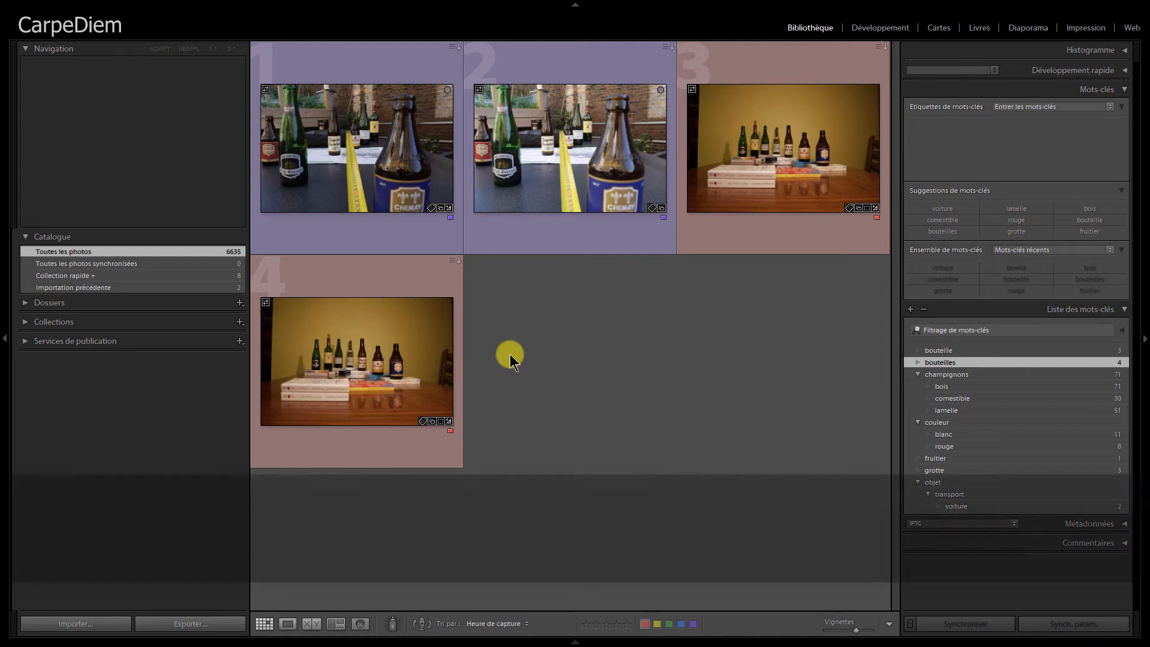
key("ctrl+a")
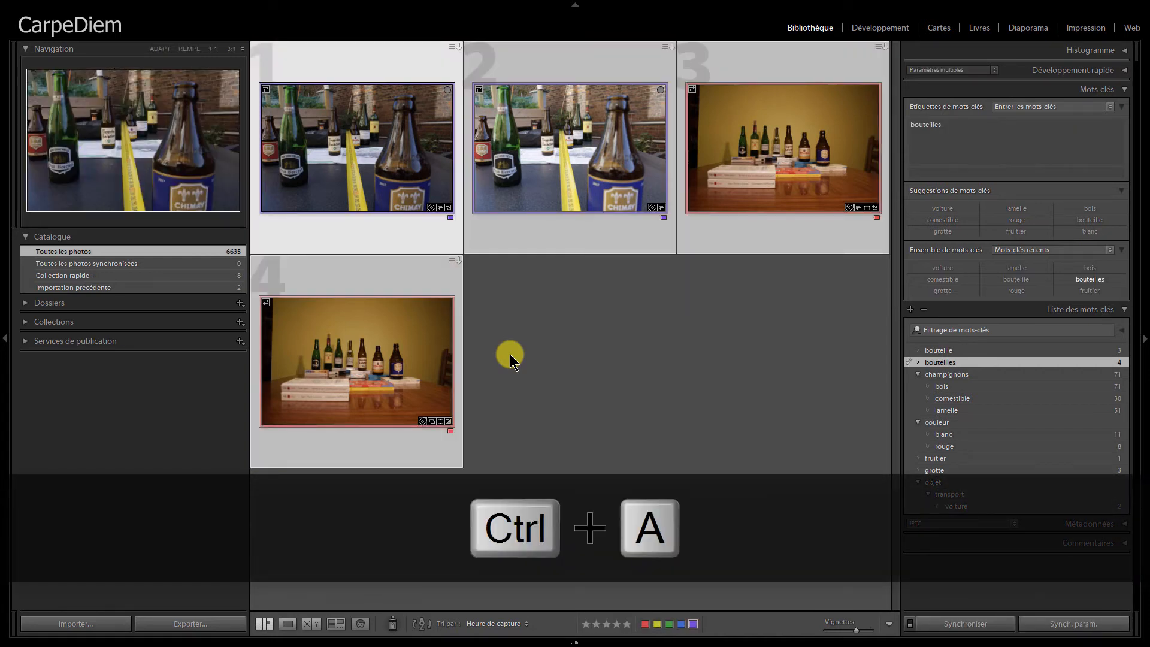
left_click(909, 351)
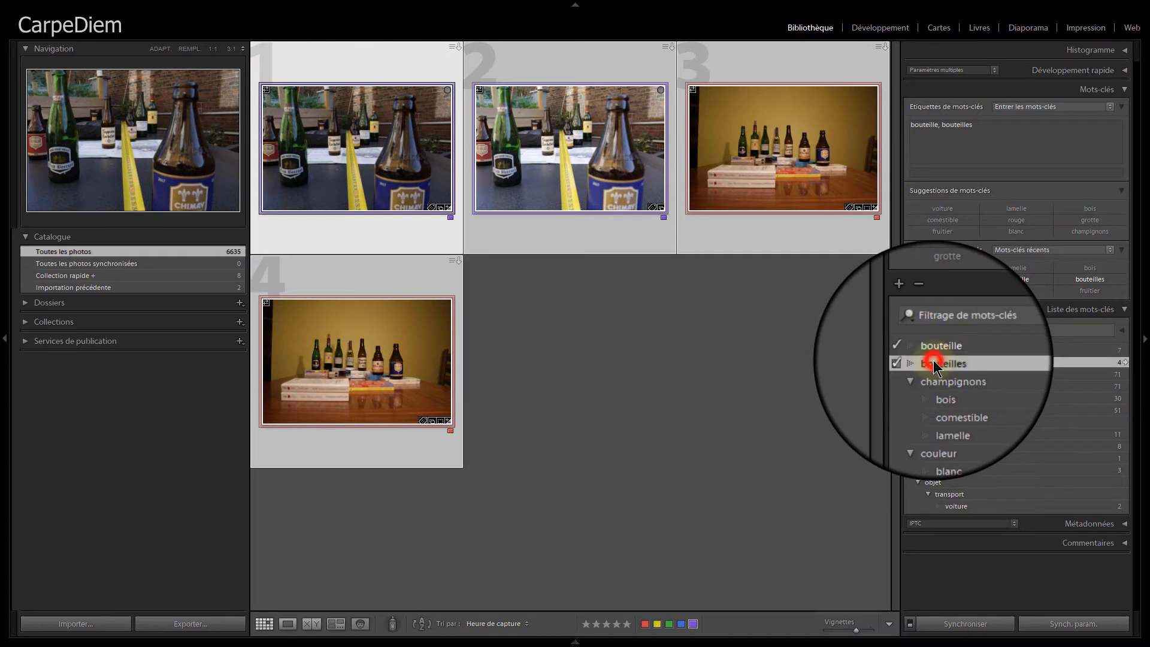
Delete the redundant plural keyword bouteilles from the keyword list.
left_click(934, 361)
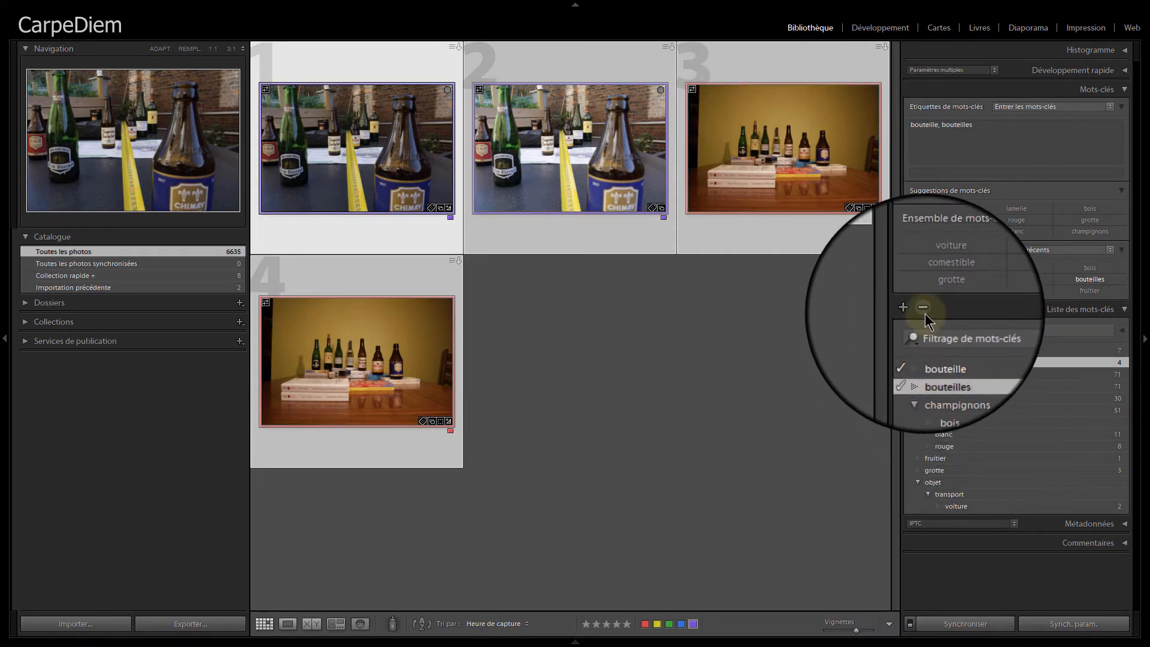
left_click(924, 310)
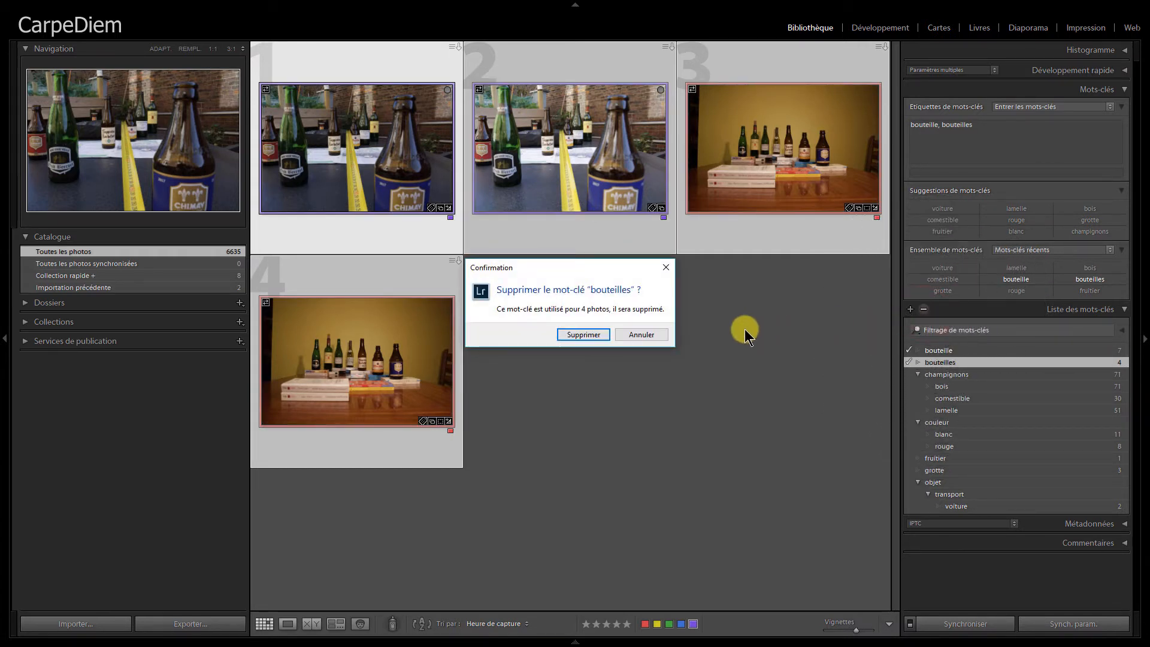
left_click(578, 333)
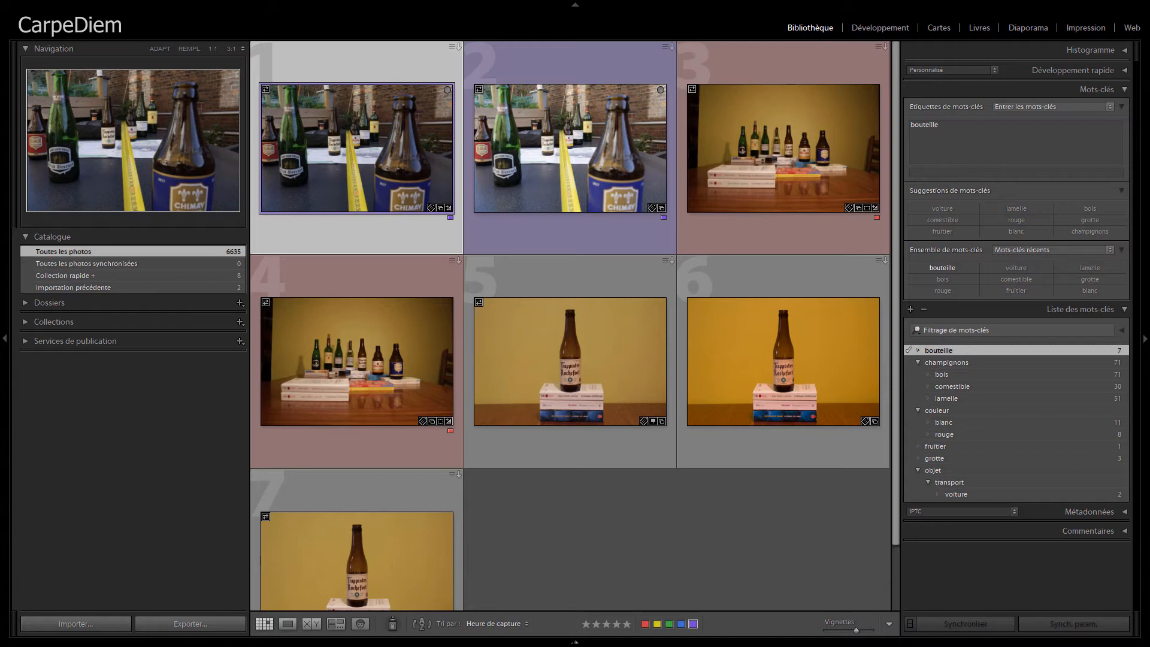
Switch to Notepad++ and check which encoding the new empty file uses.
key("alt+Tab")
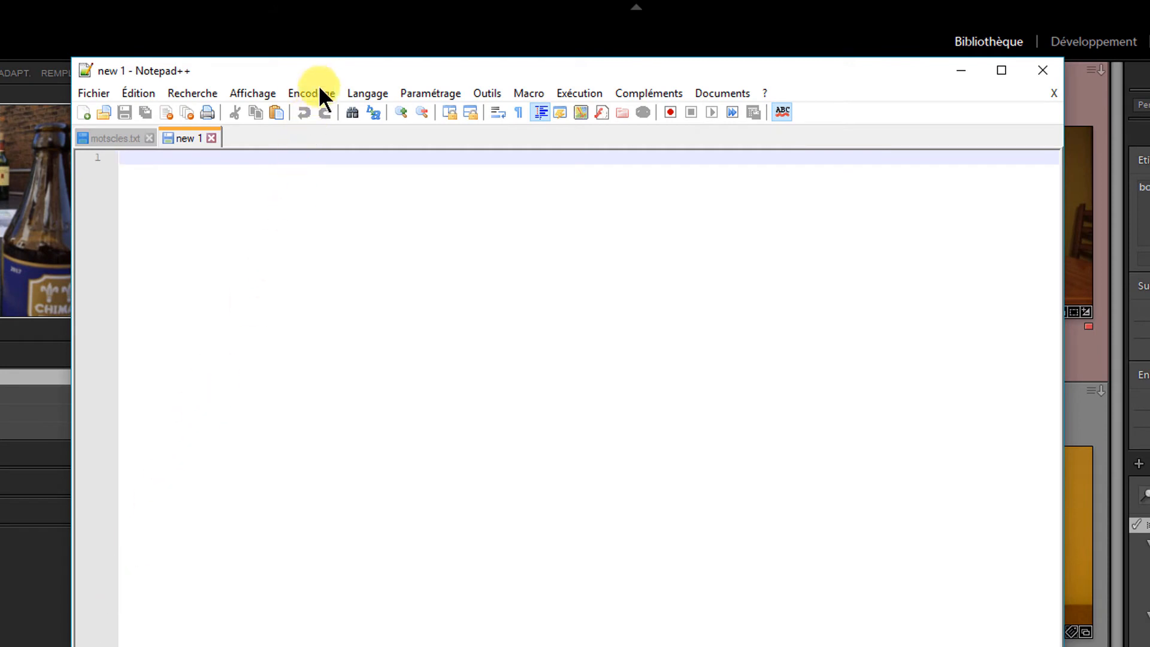
left_click(320, 87)
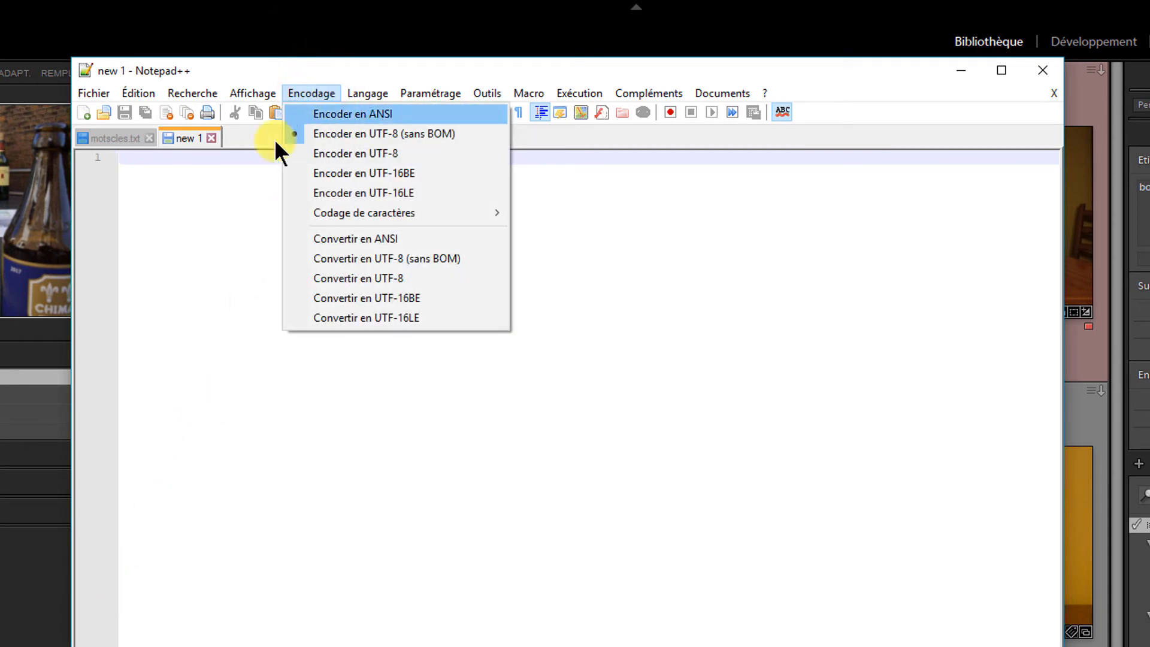
left_click(216, 214)
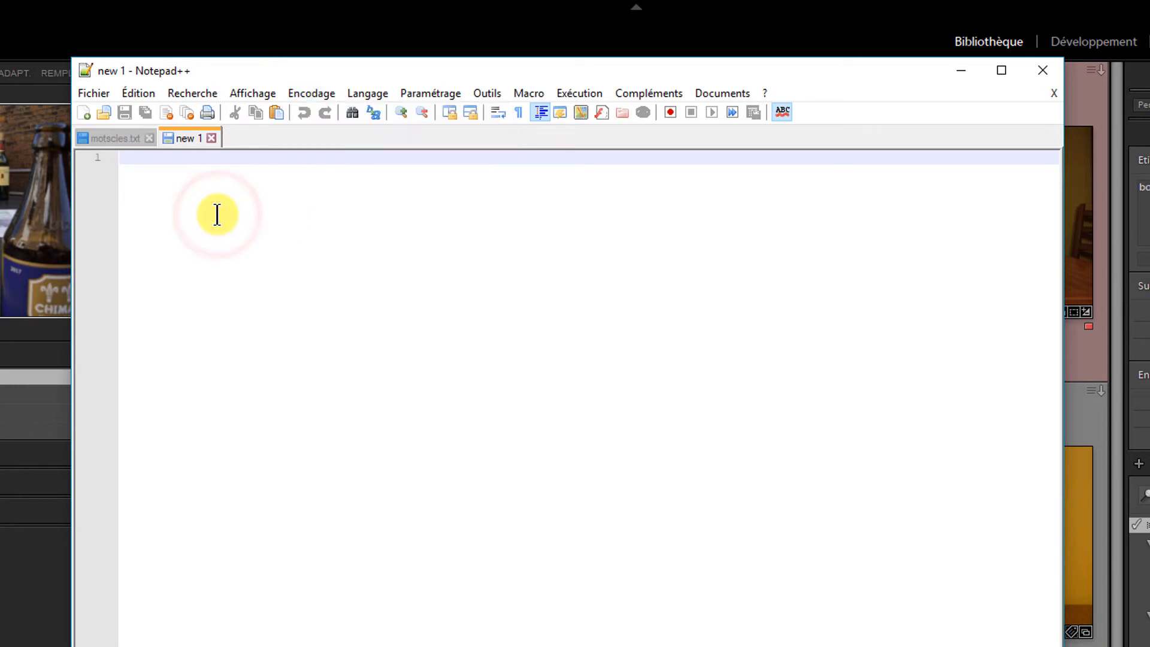
Write the top-level keywords test, mot2 and objet on separate lines of the new file.
type("test")
key("Return")
type("mot2")
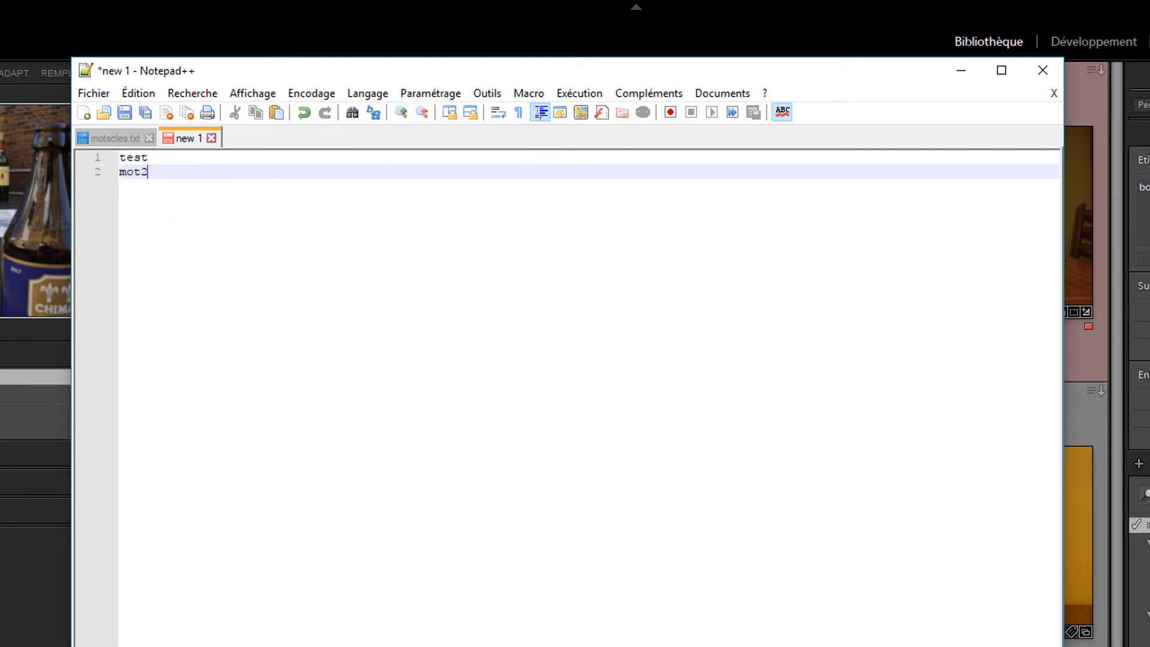
key("Return")
type("objet")
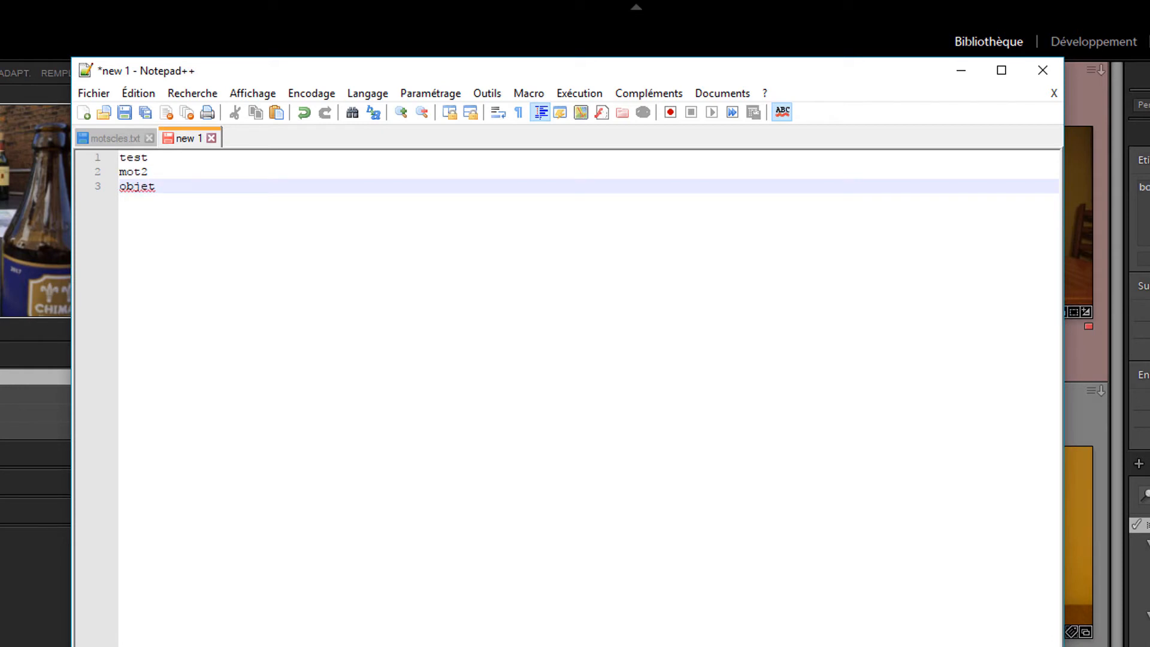
Under objet, add transport indented by one tab, with bateau and avion indented one level deeper.
key("Return")
key("Tab")
type("transport")
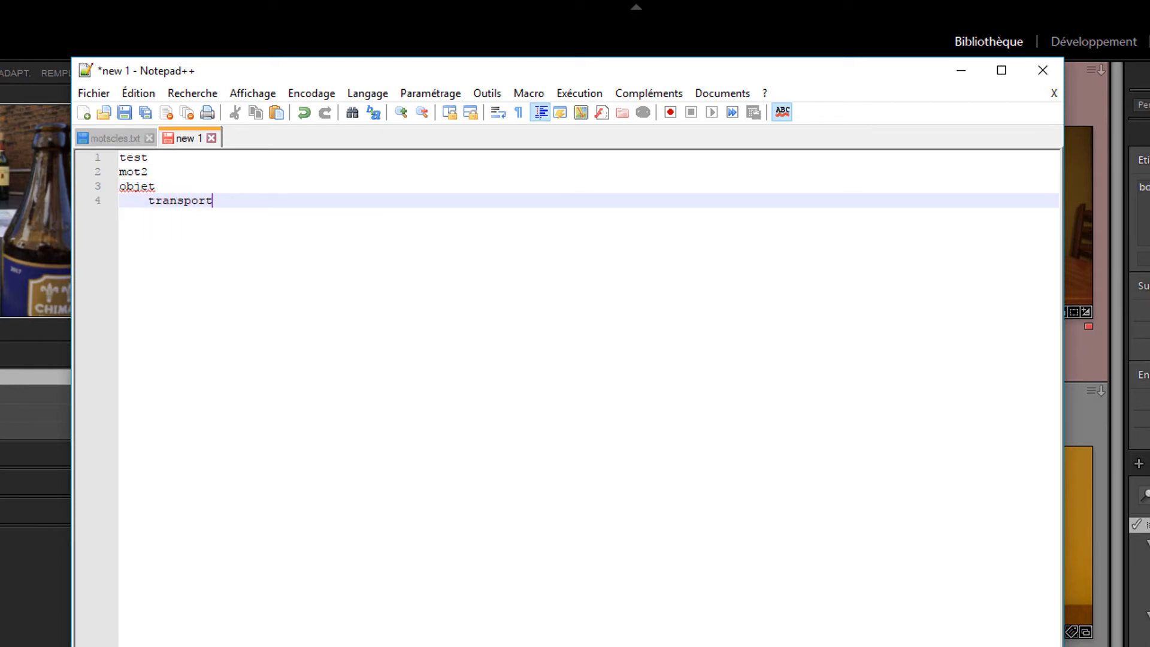
key("Return")
key("Tab")
type("bateau")
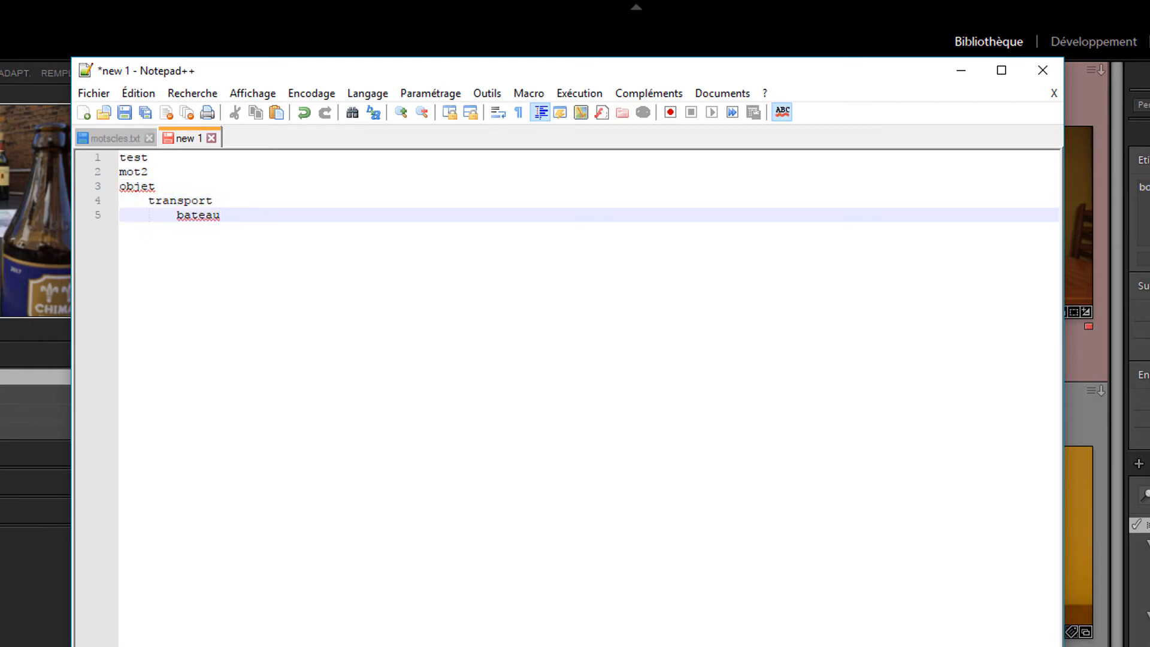
key("Return")
type("avion")
key("Return")
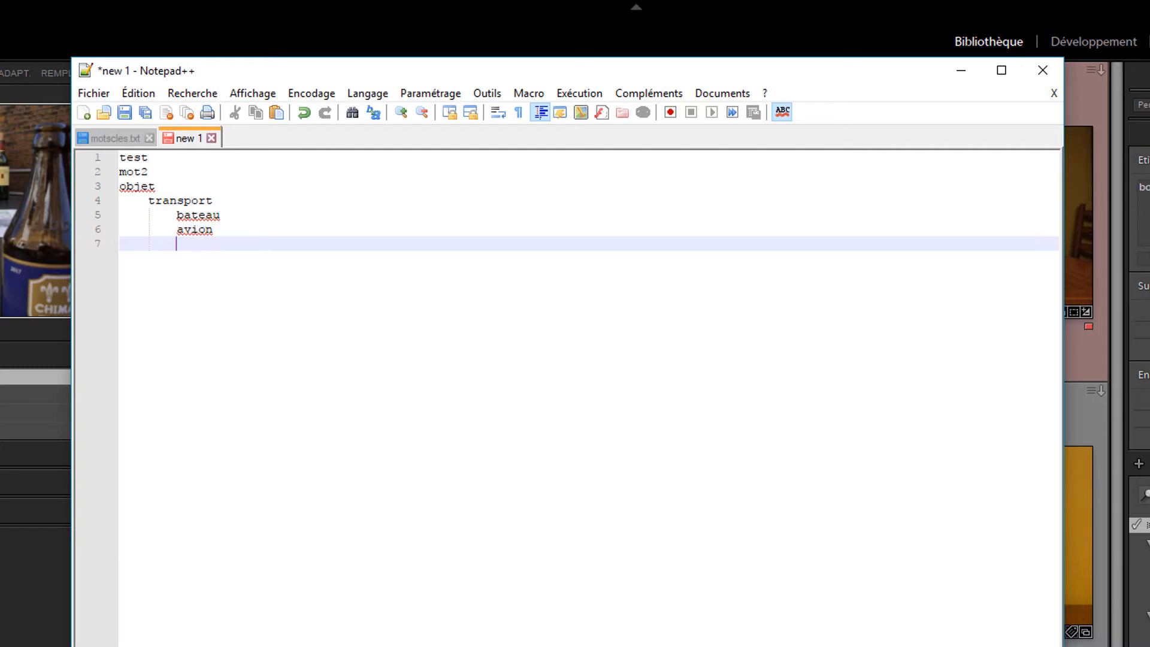
Add meuble at the same indent level as transport, with table nested beneath it.
key("BackSpace")
type("meuble")
key("Return")
key("Tab")
type("table")
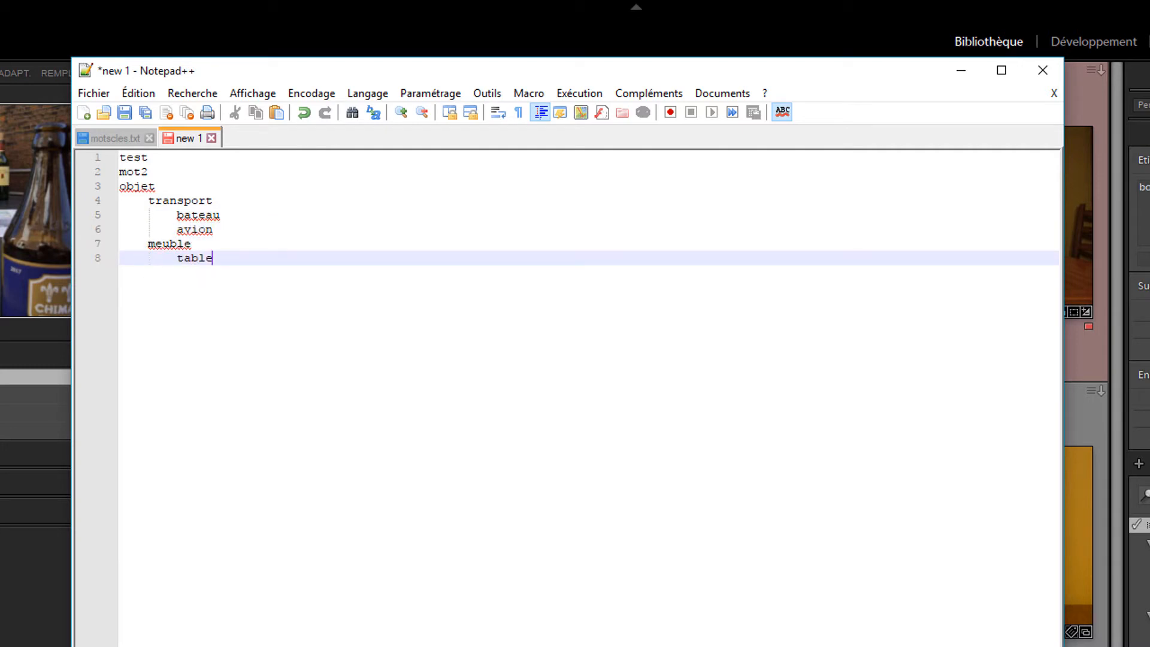
key("Return")
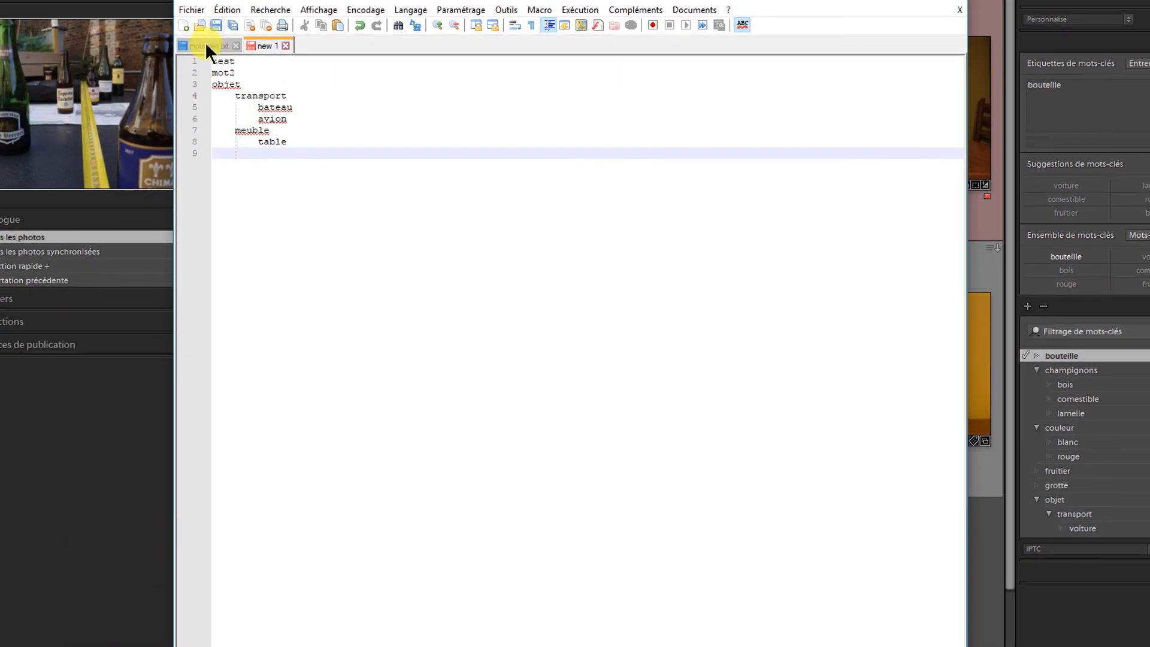
Bring up motscles.txt to review its keyword hierarchy, switch back to Lightroom and import the keywords from that file.
left_click(110, 138)
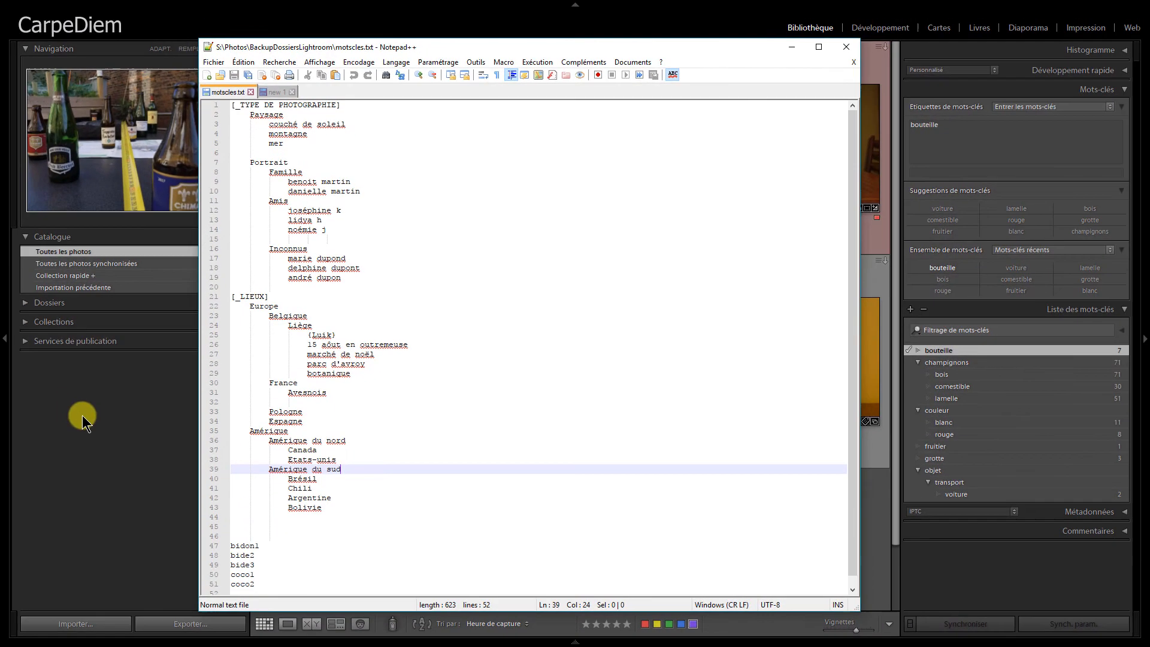
left_click(33, 433)
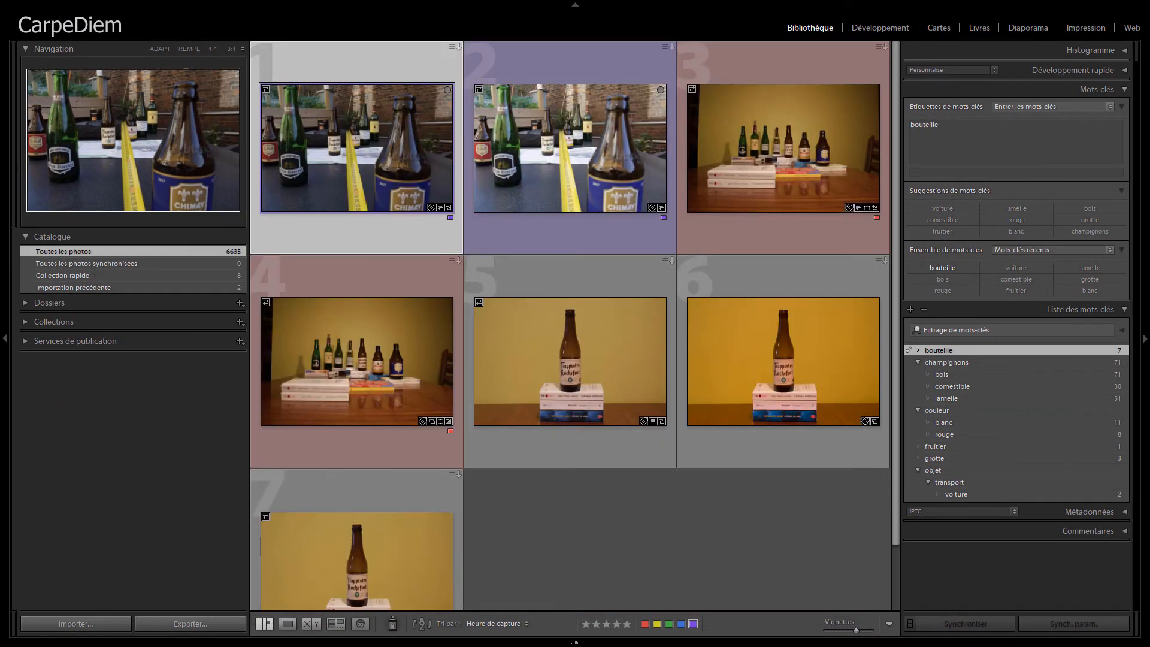
left_click(175, 6)
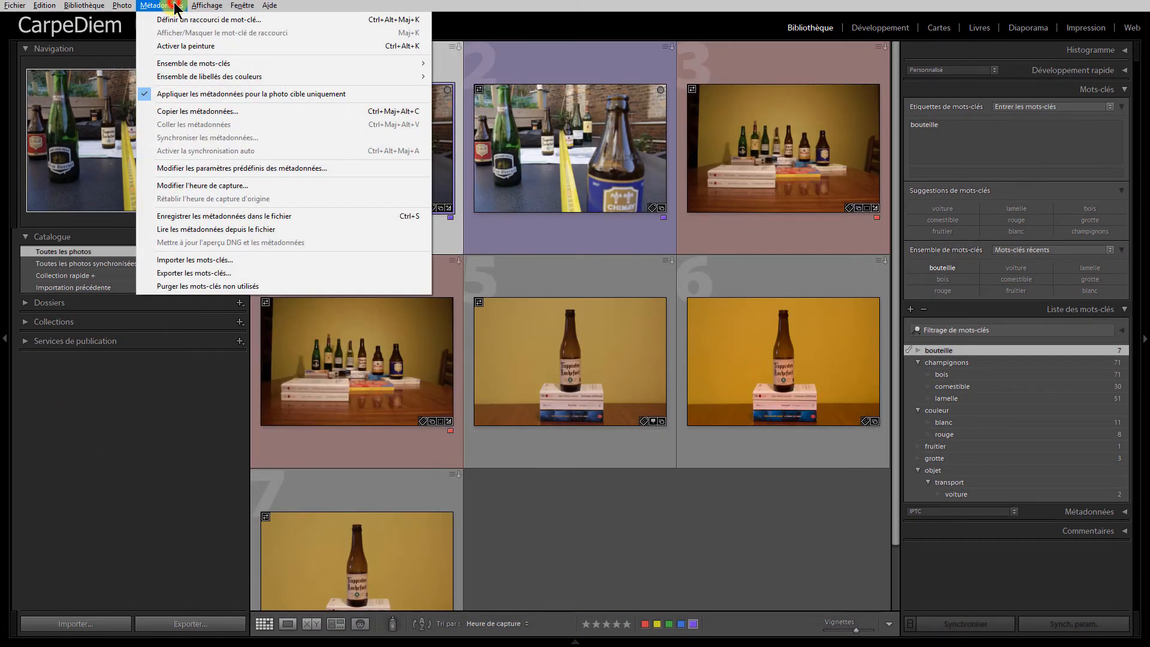
left_click(200, 260)
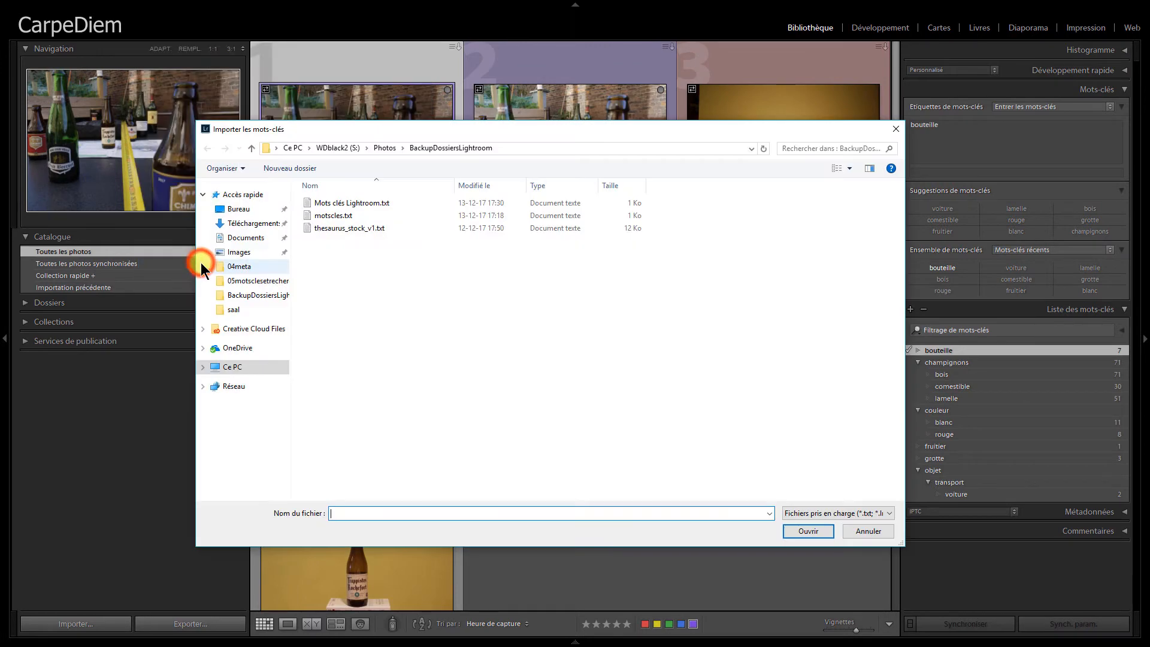
left_click(337, 218)
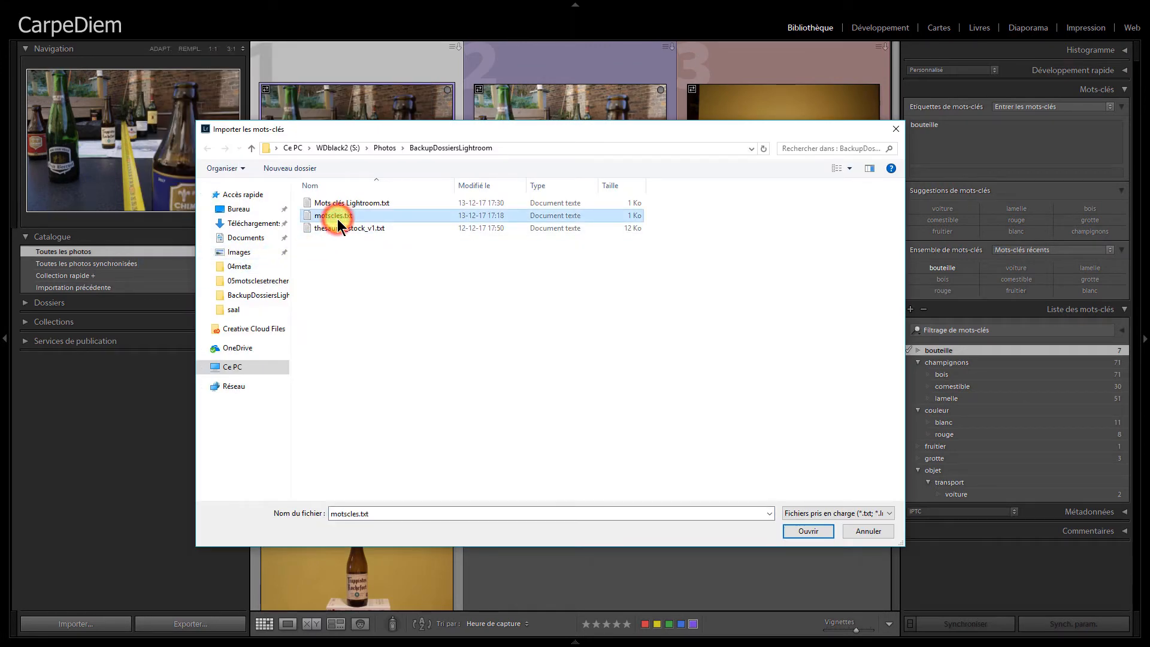
left_click(805, 532)
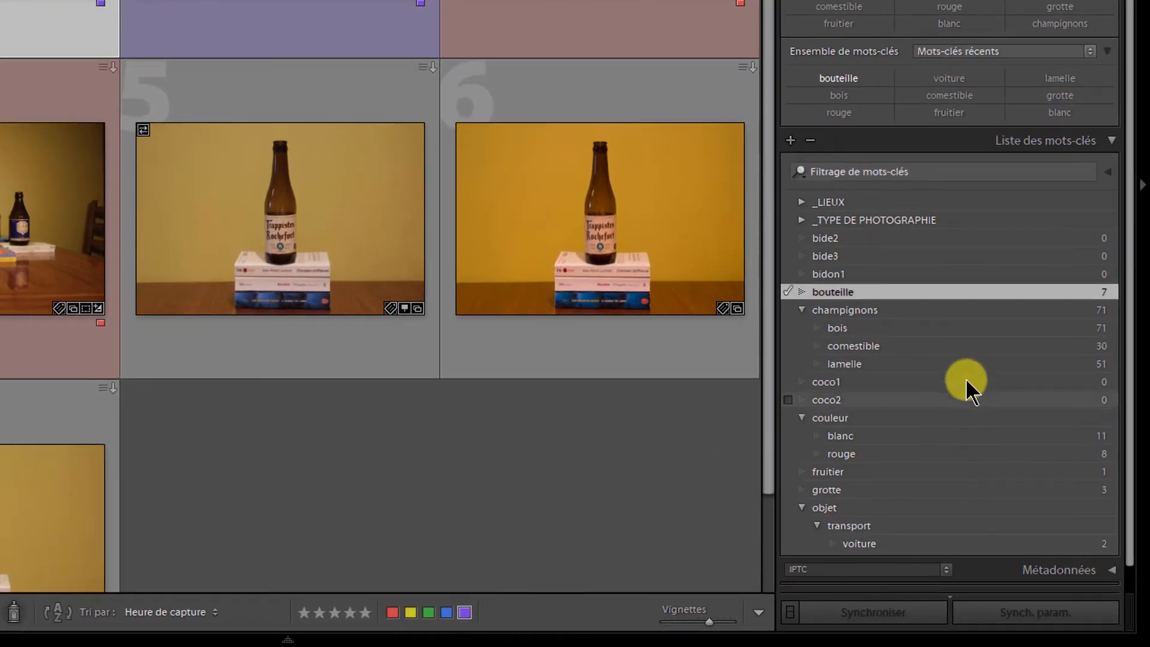
Expand _LIEUX, _TYPE DE PHOTOGRAPHIE, Amérique, Europe and Belgique in the keyword list to examine the imported hierarchy.
left_click(801, 203)
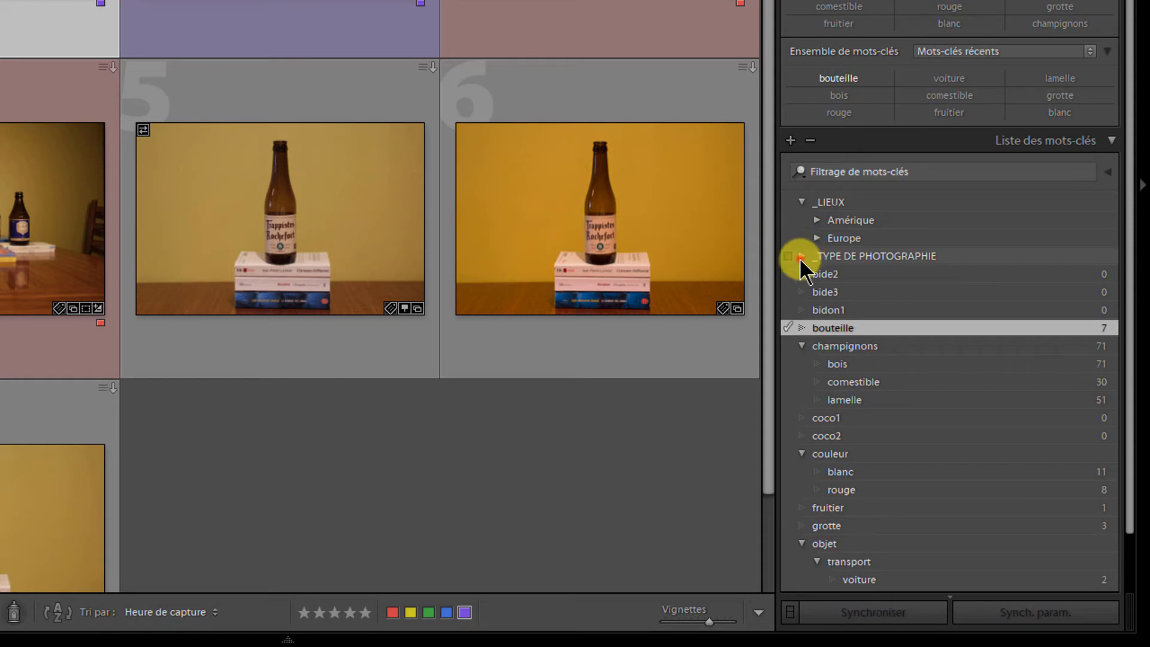
left_click(801, 257)
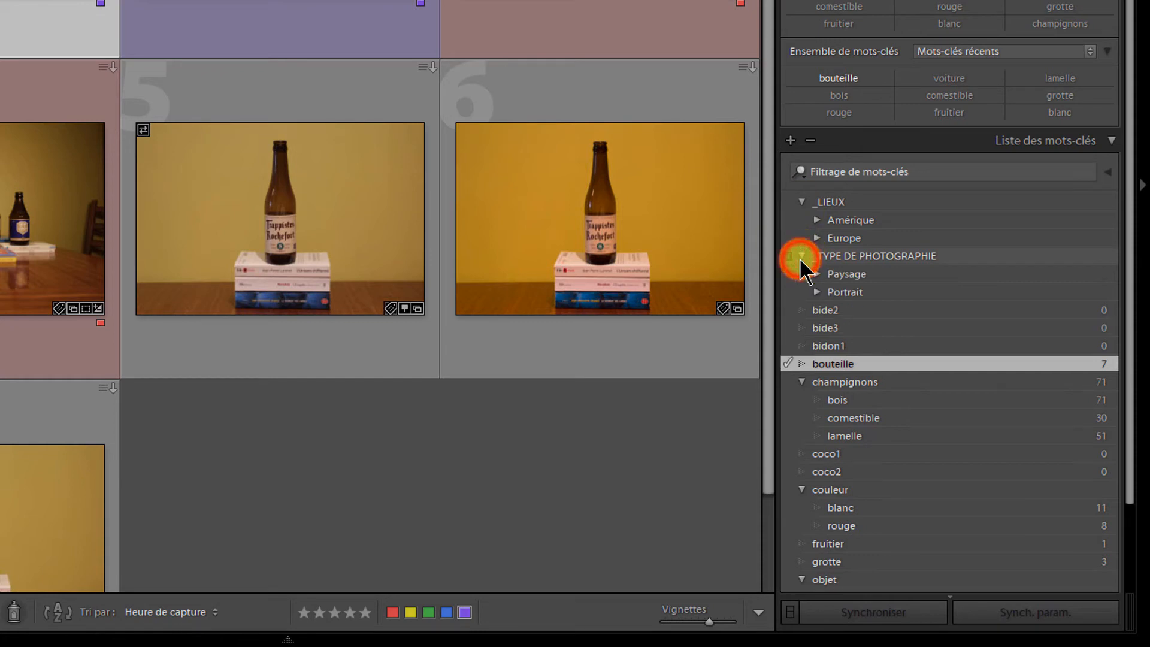
left_click(815, 221)
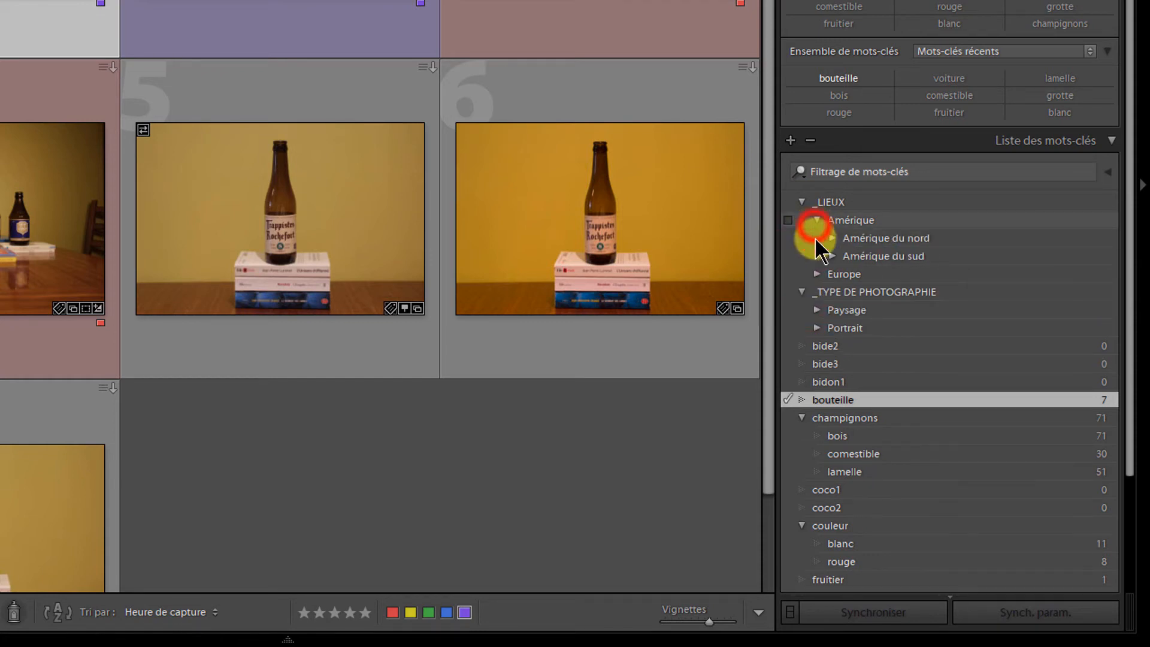
left_click(818, 274)
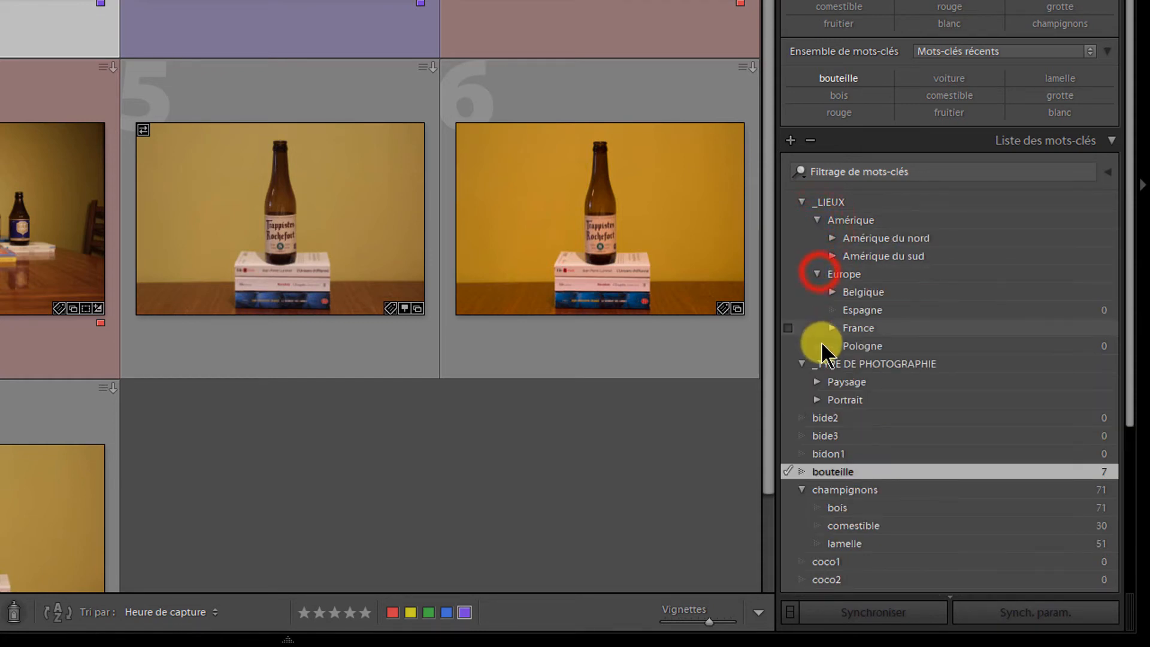
left_click(833, 292)
Open the keyword tag settings of _LIEUX and Liège to check their export options and synonyms, leaving _LIEUX unchanged.
right_click(837, 204)
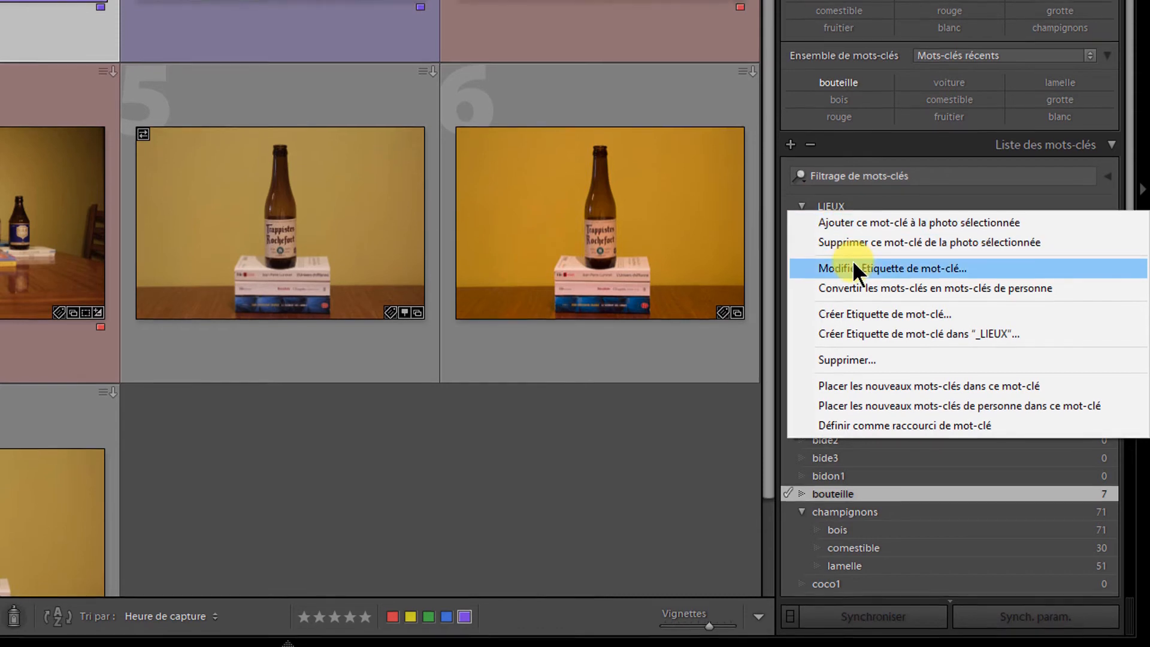
left_click(854, 264)
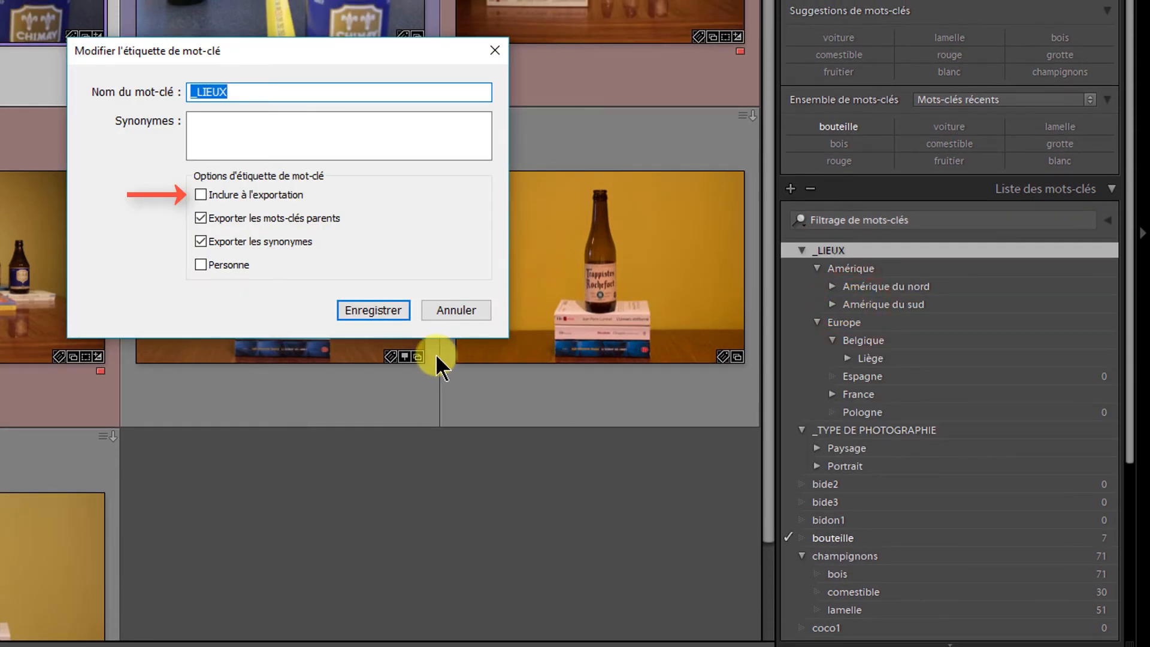
left_click(462, 313)
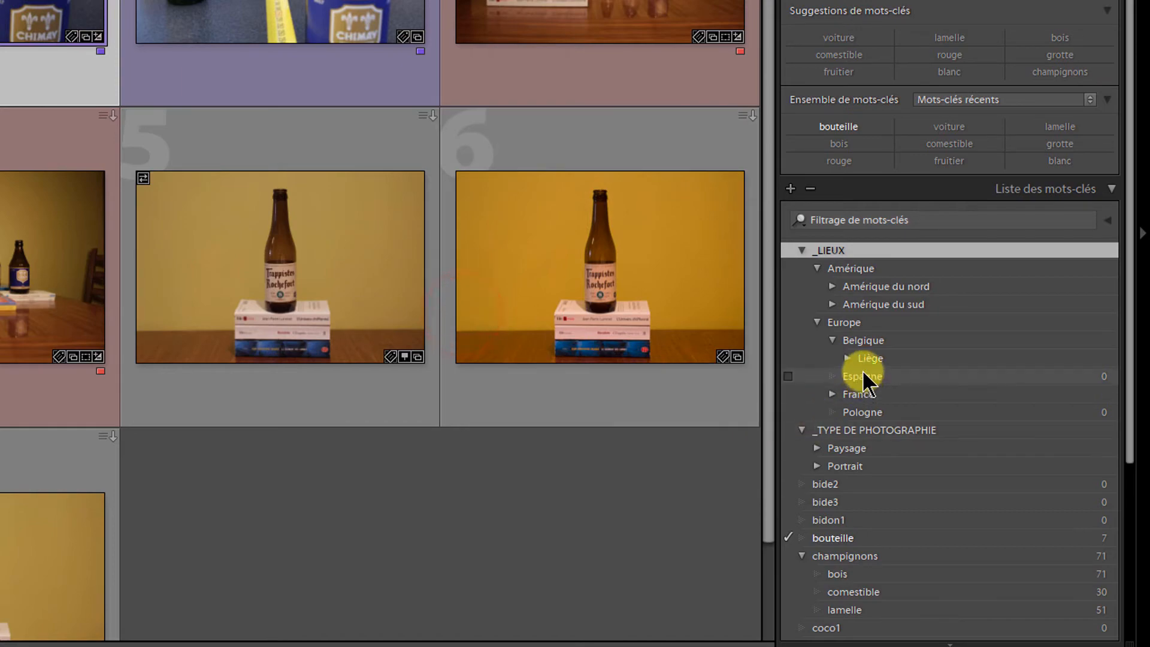
right_click(866, 363)
left_click(865, 421)
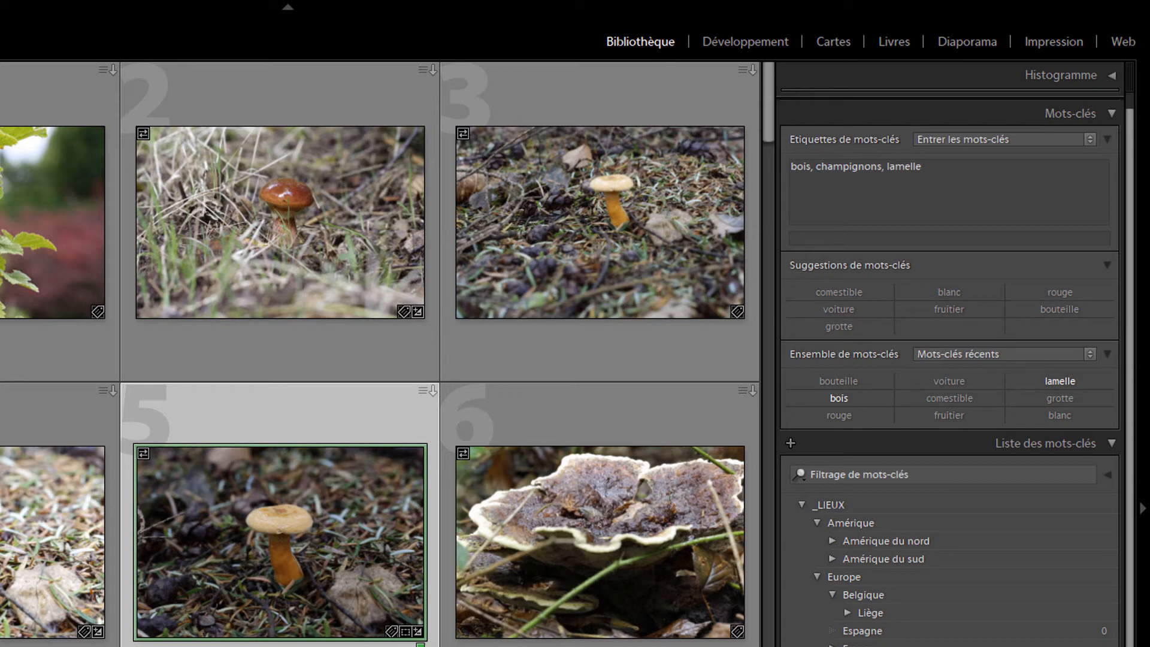
Add the keywords bouteille and rouge to the selected mushroom photo from the Mots-clés récents set.
left_click(1090, 357)
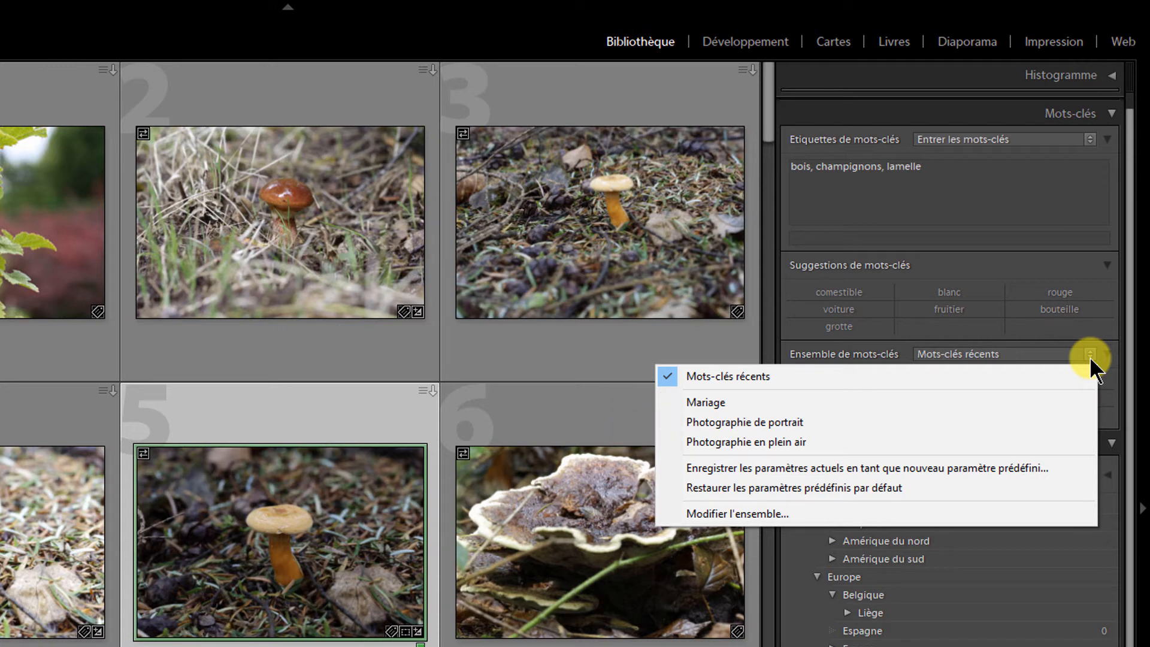
left_click(873, 354)
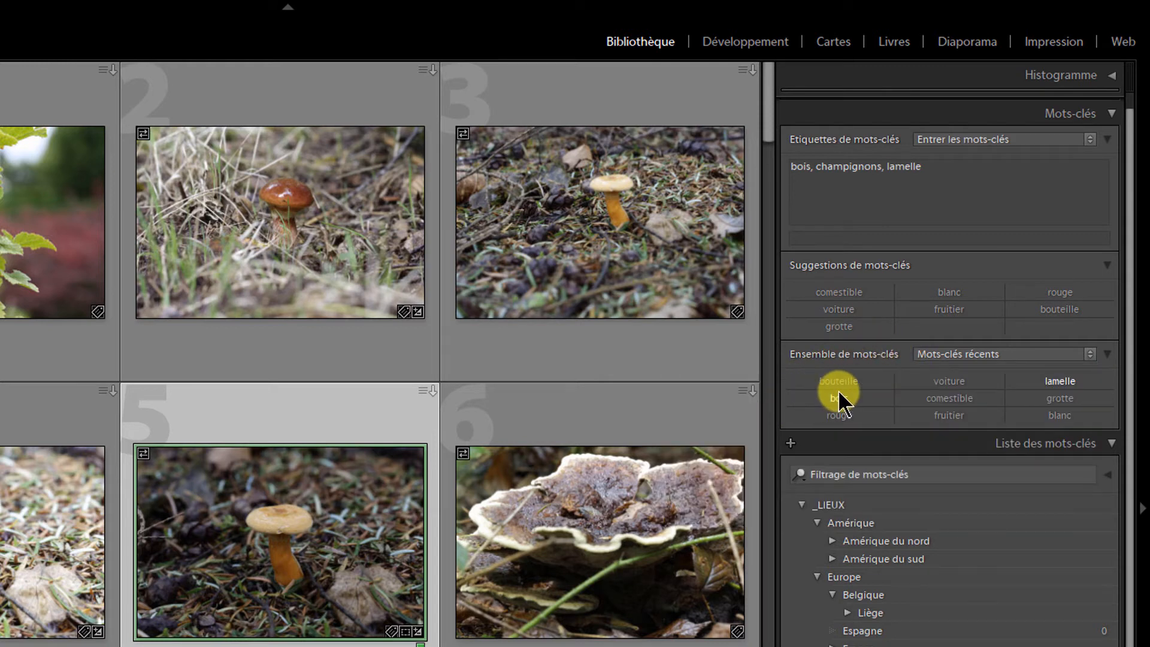
left_click(852, 386)
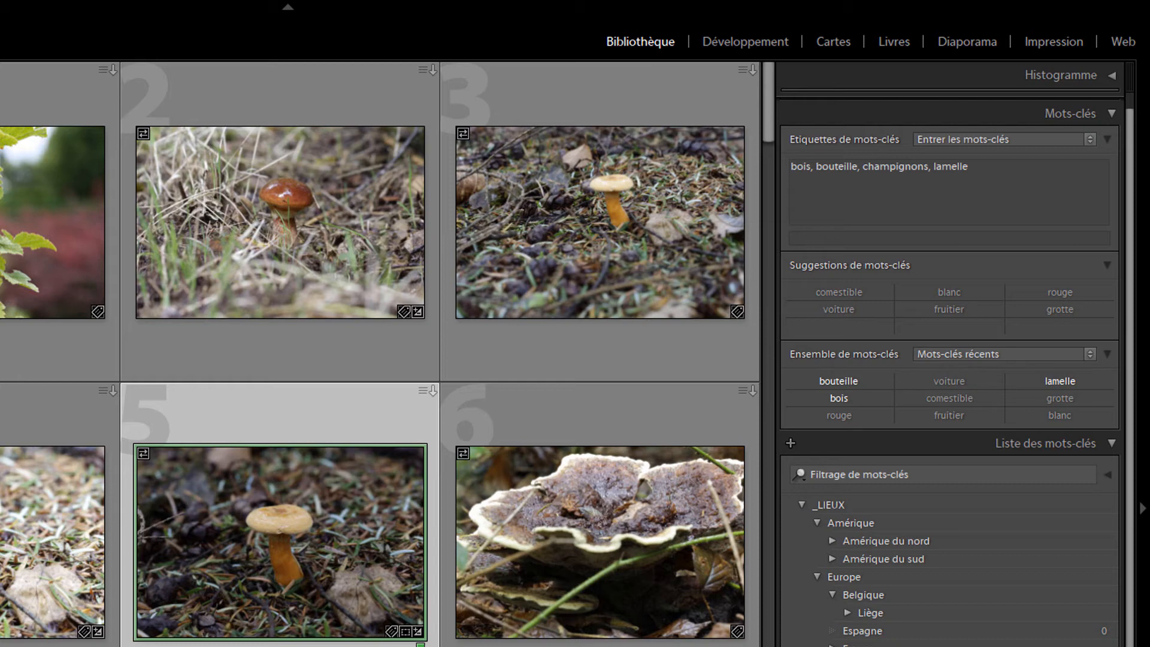
key("alt")
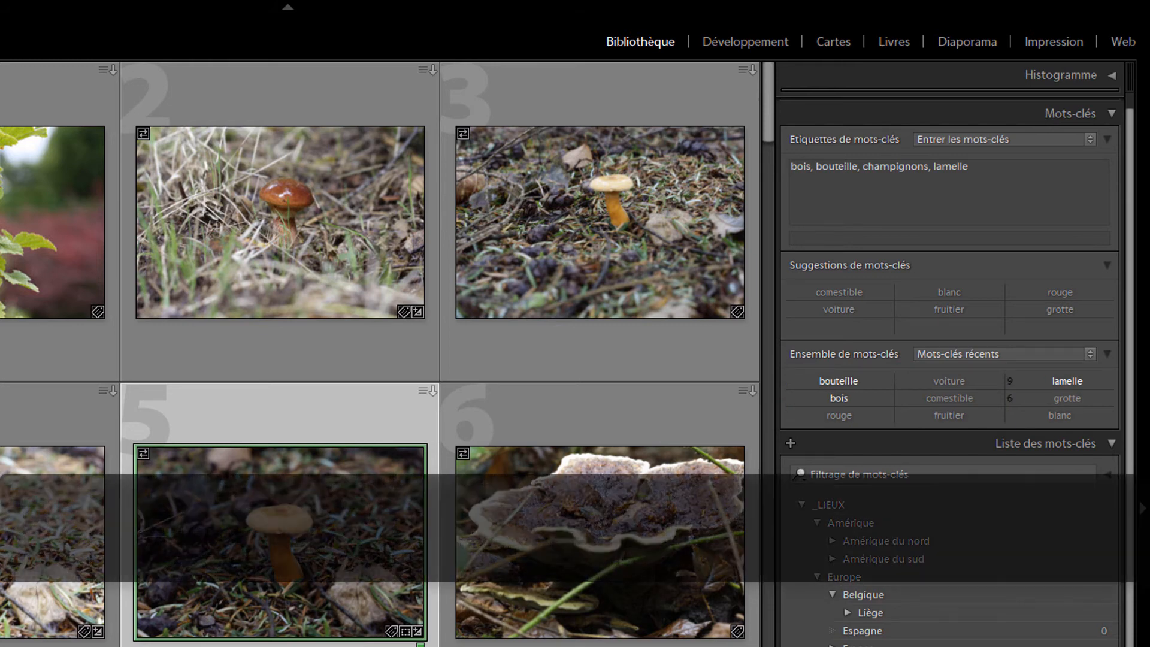
key("alt+KP_1")
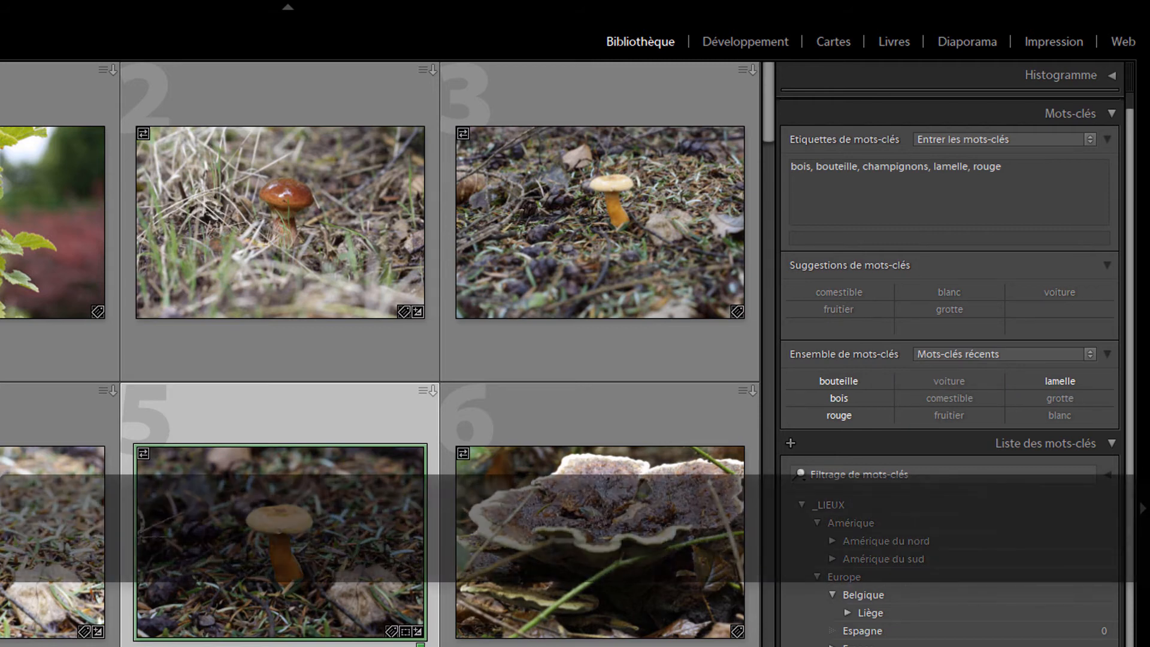
Cycle through the available keyword sets, including Photographie en plein air, and end on the Mariage set.
key("alt")
key("alt+KP_0")
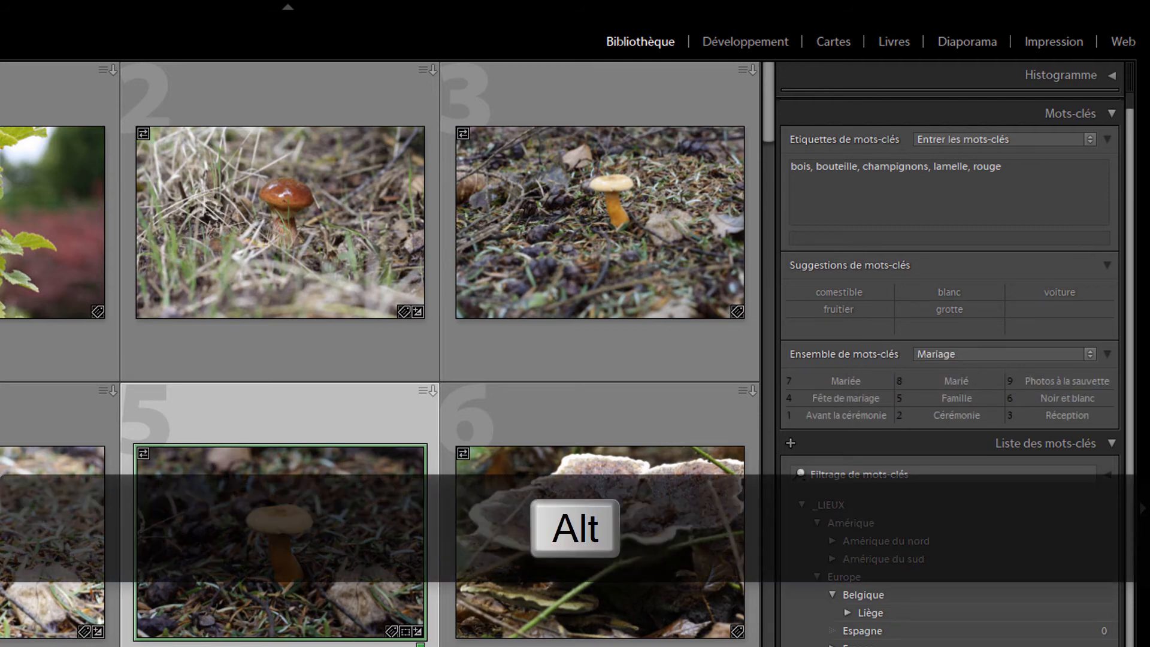
key("alt+KP_0")
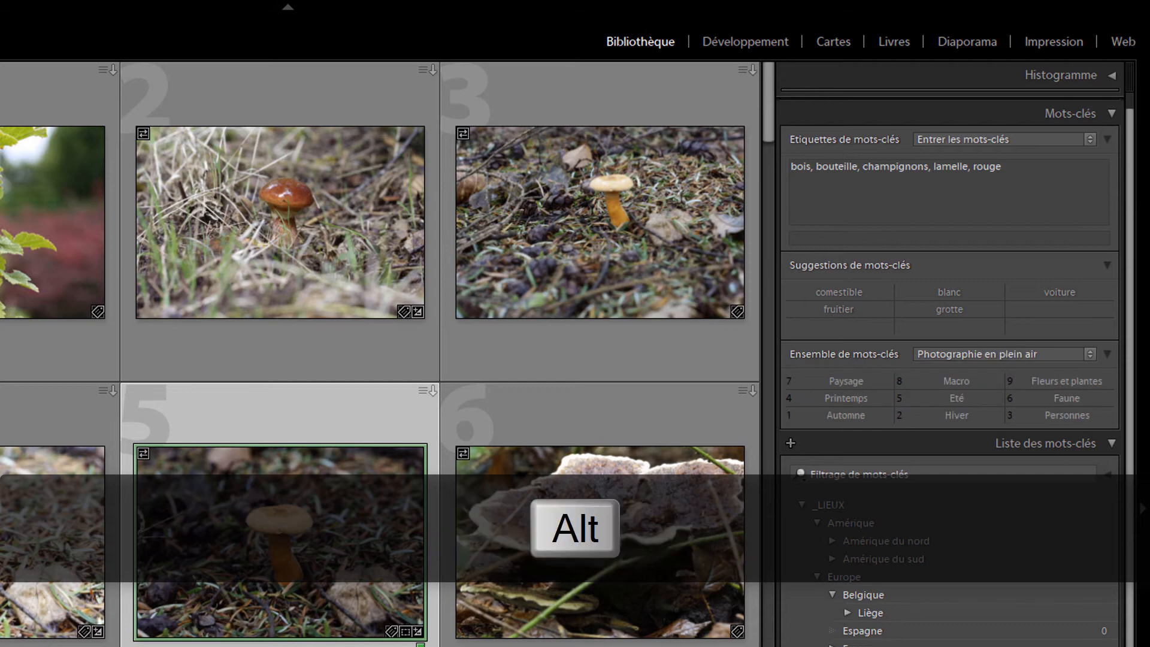
key("alt+KP_0")
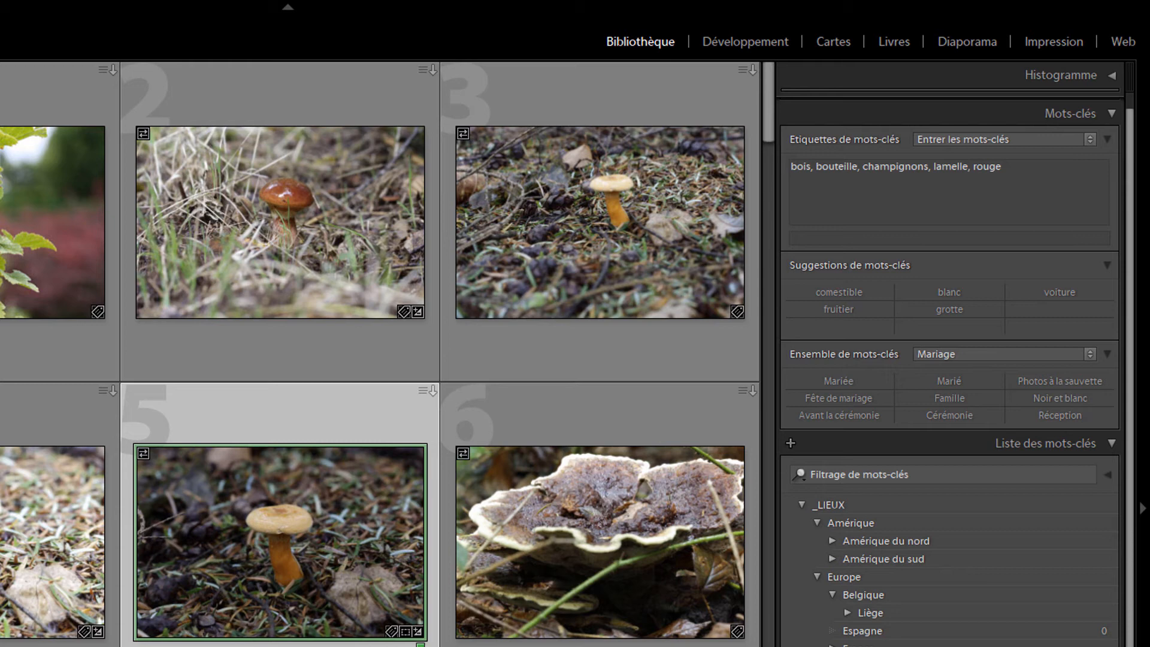
Open the Mariage keyword set for editing and clear its Mariée and Fête de mariage entries.
left_click(993, 353)
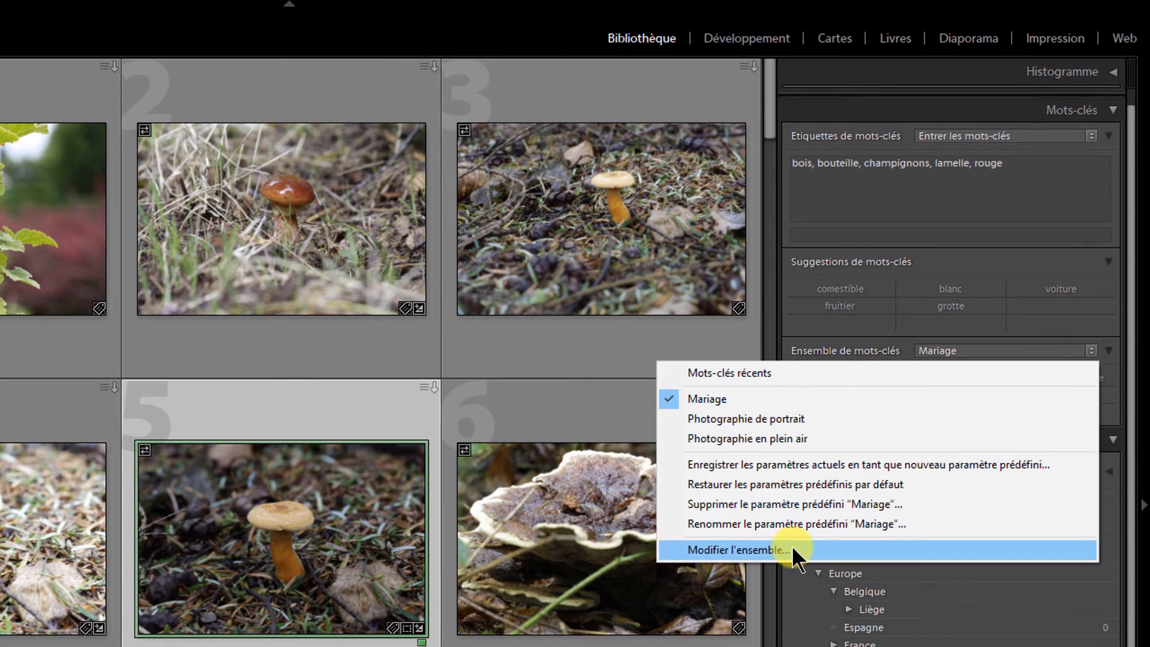
left_click(802, 547)
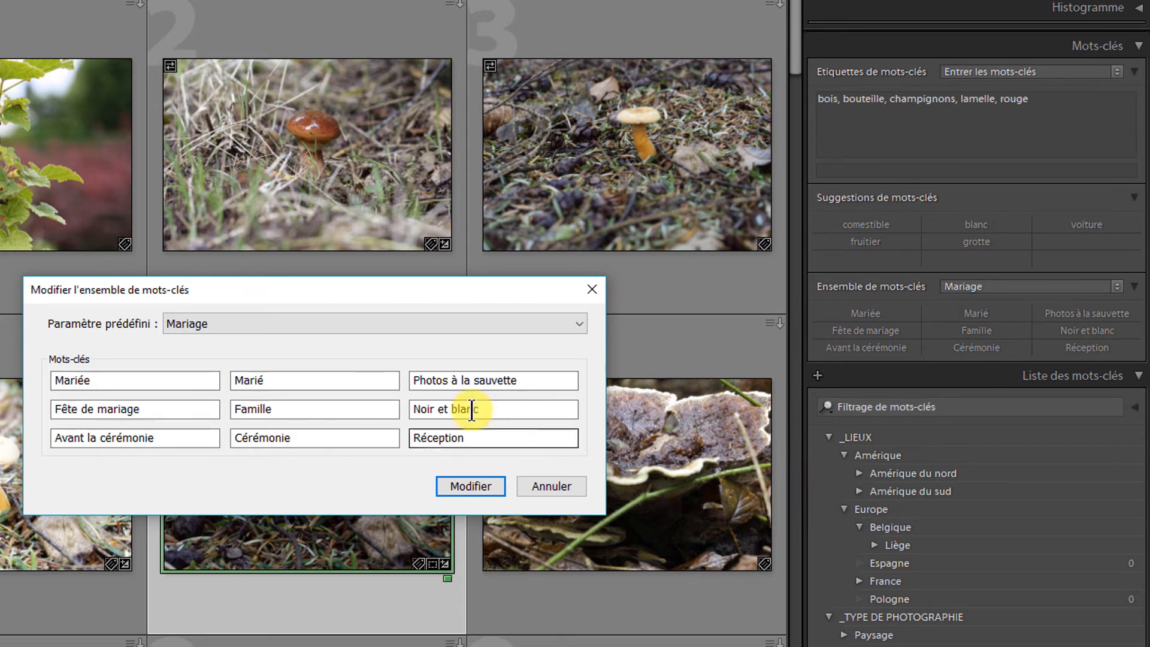
double_click(70, 378)
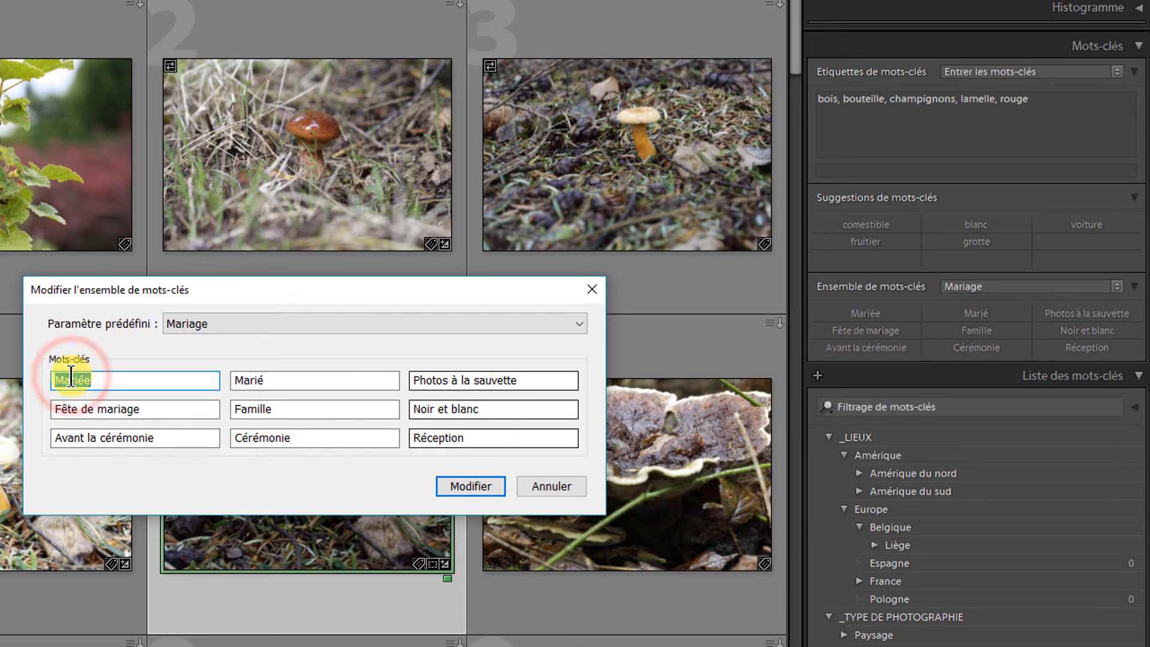
key("BackSpace")
left_click(111, 407)
key("BackSpace")
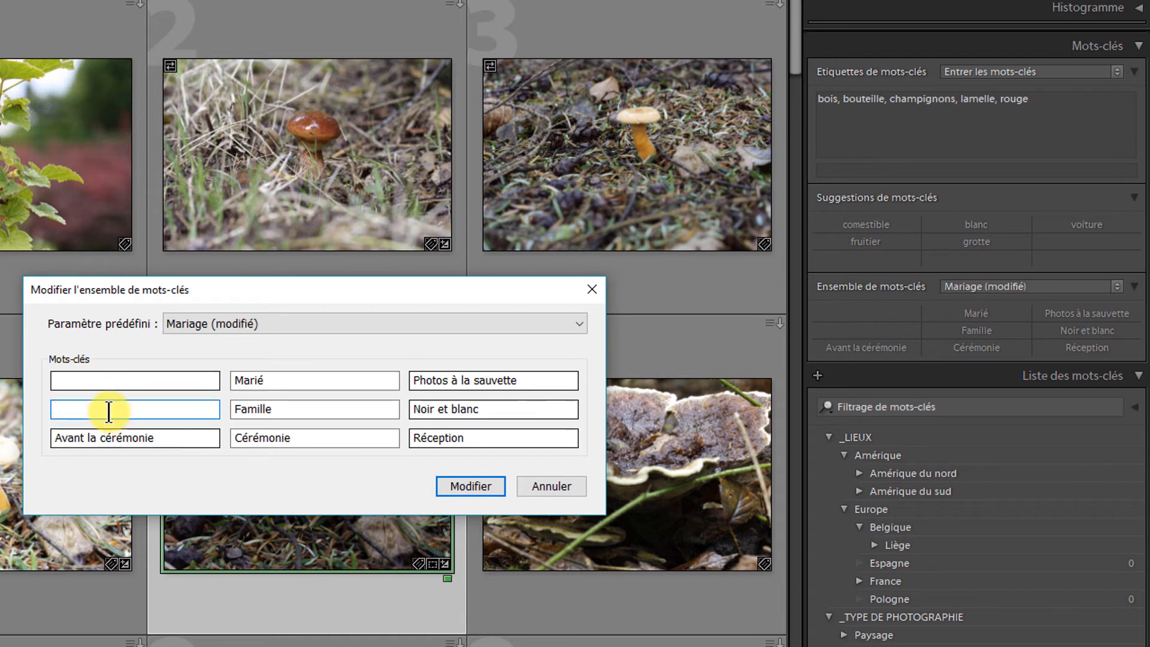
Replace Avant la cérémonie with the existing keyword champignons and enter bolet in the empty entry directly above it.
left_click(118, 436)
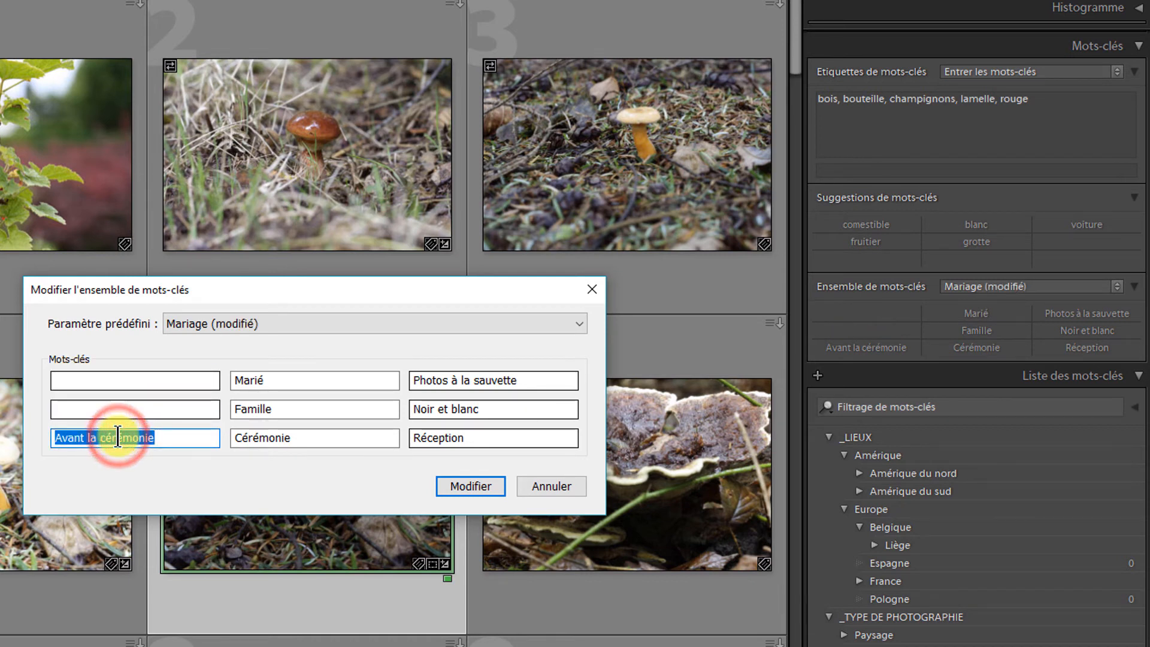
type("comestible")
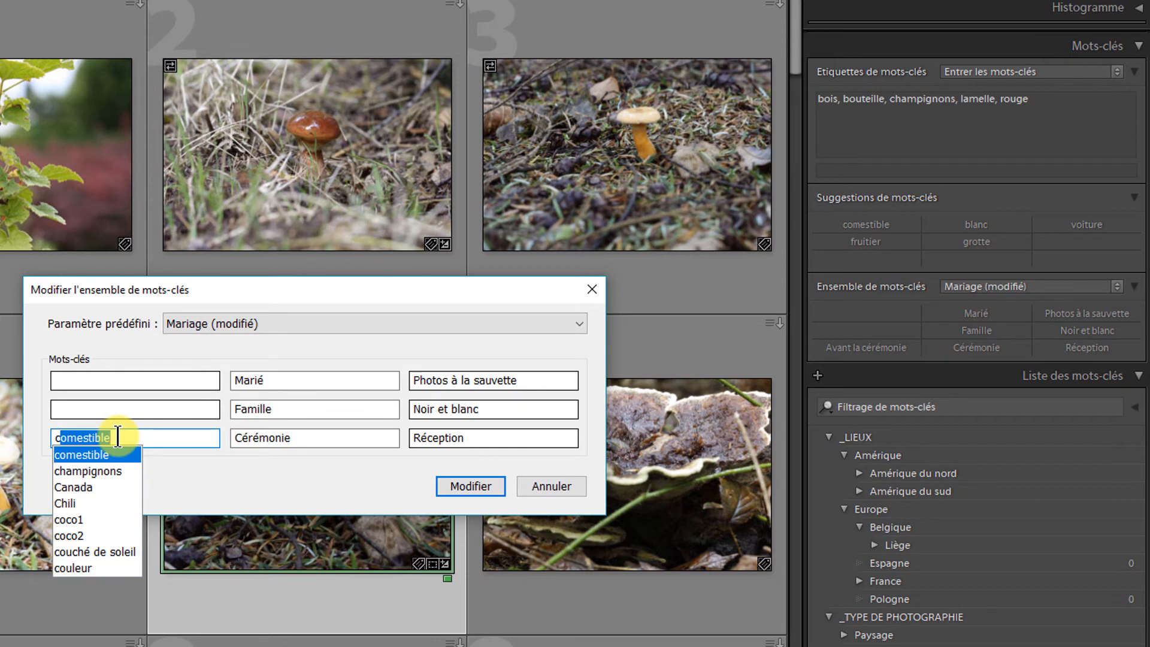
left_click(103, 469)
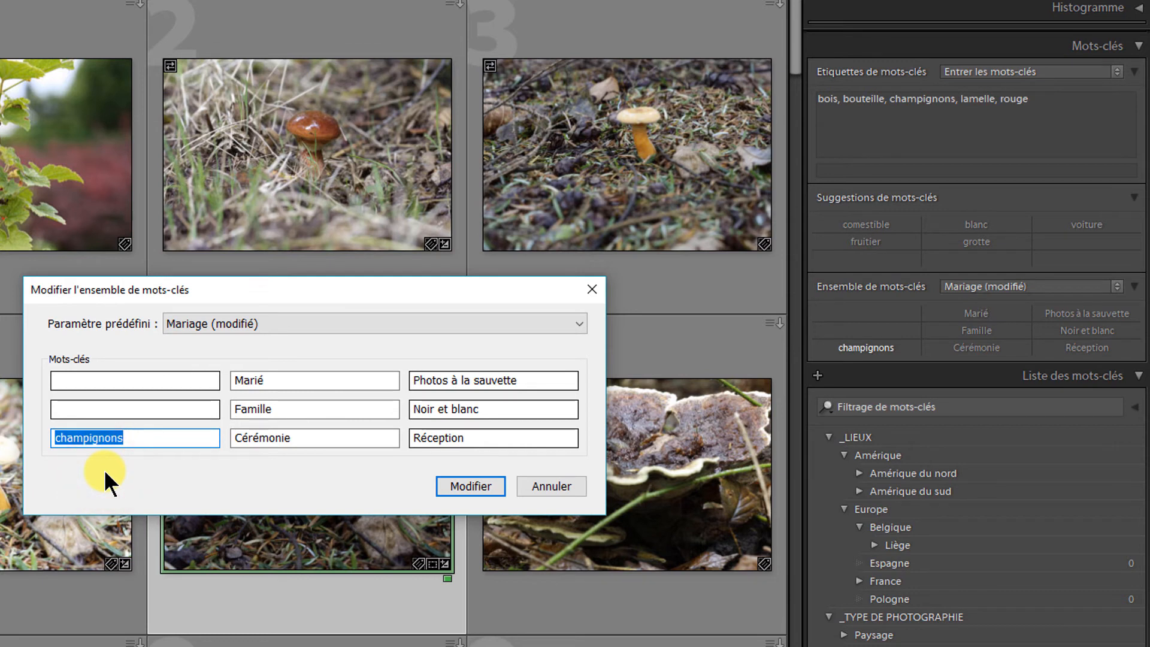
left_click(82, 414)
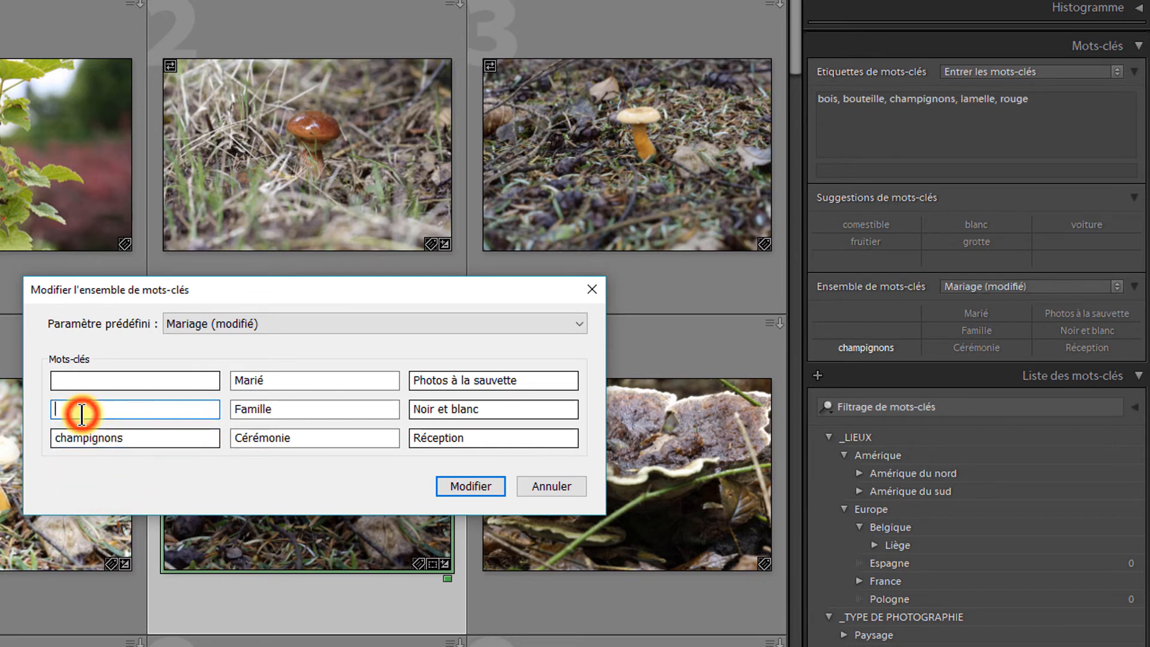
type("bole")
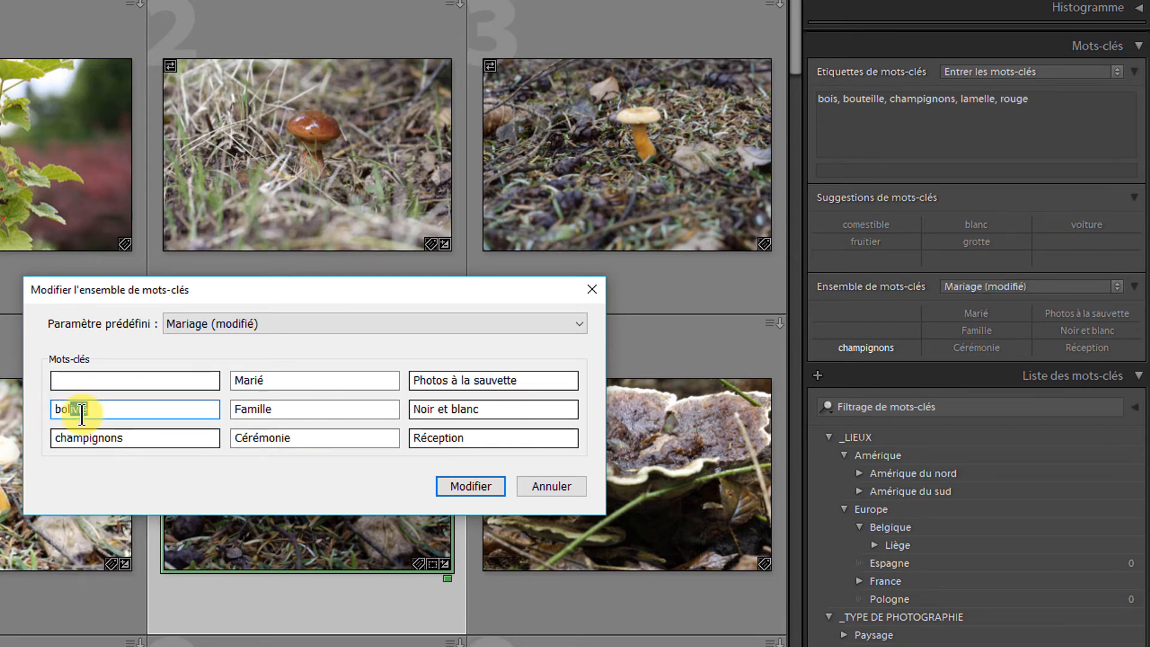
type("t")
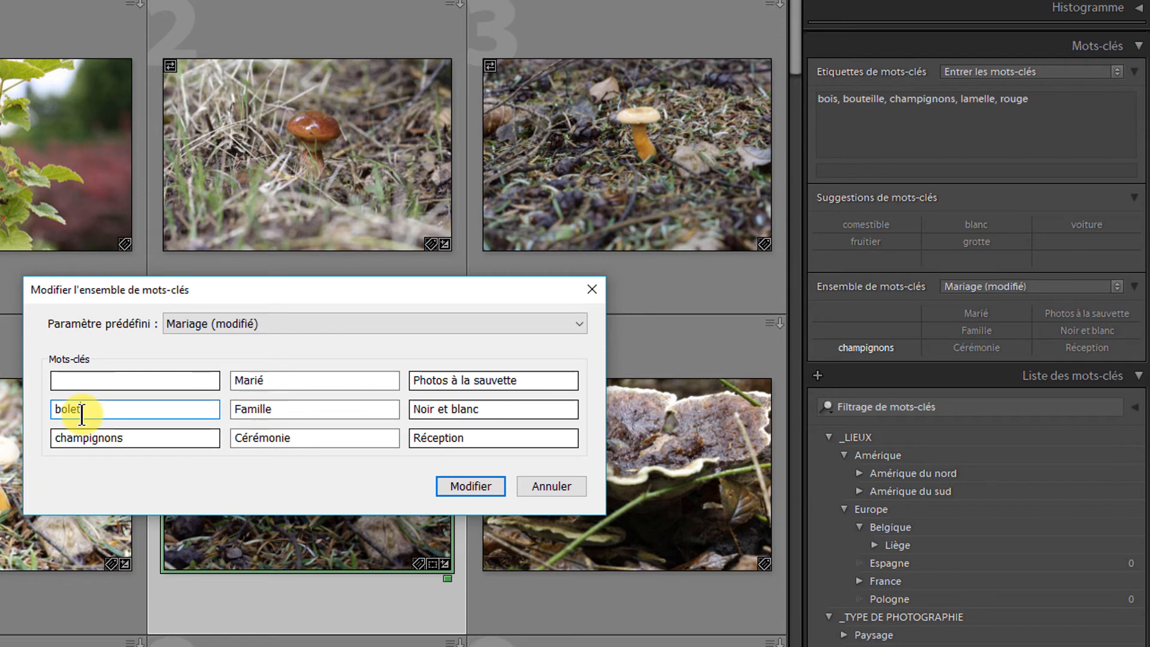
Fill the first row of the keyword set with toxiquz, lamelle and tube.
left_click(115, 383)
type("toxiquz")
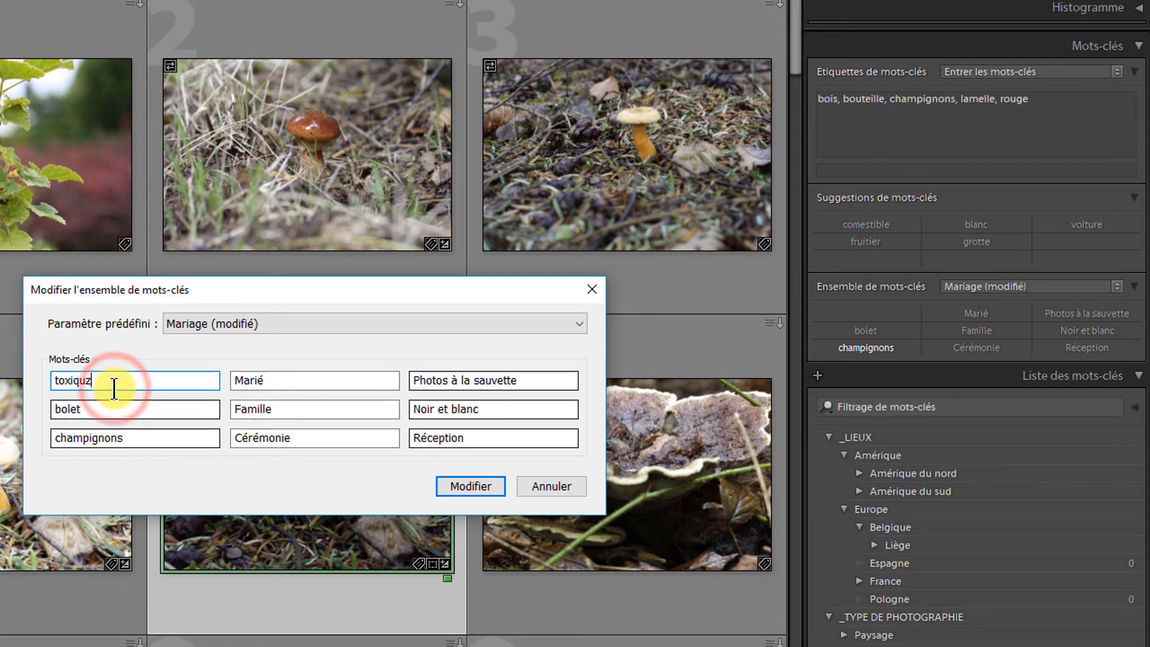
key("Tab")
type("lamelle")
key("Tab")
type("tube")
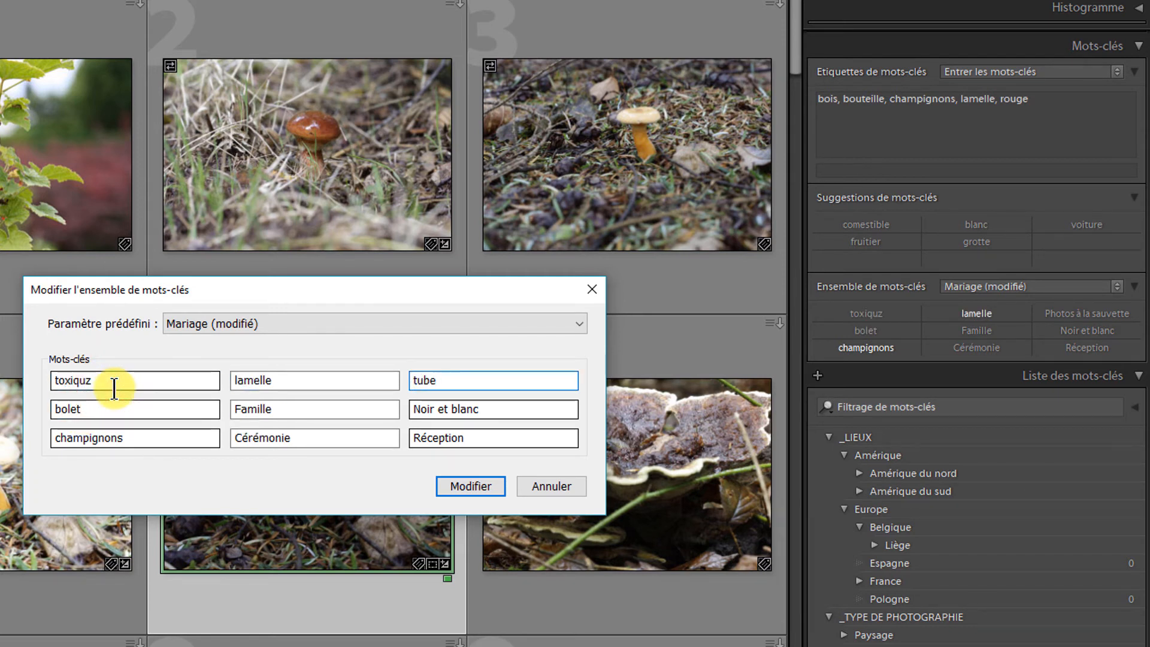
Fill the rest of the keyword set's second row with comestible and à déterminer.
key("Tab")
key("Tab")
type("comestible")
key("Return")
key("Tab")
type("aà d")
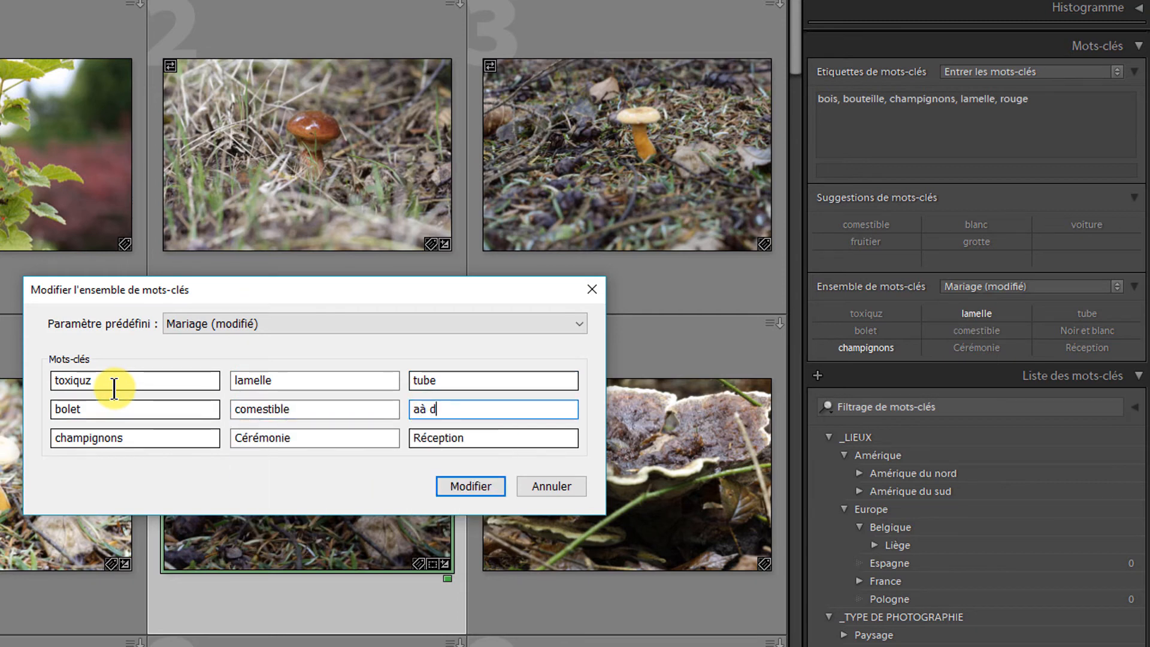
type("éterminer")
key("Home")
key("Delete")
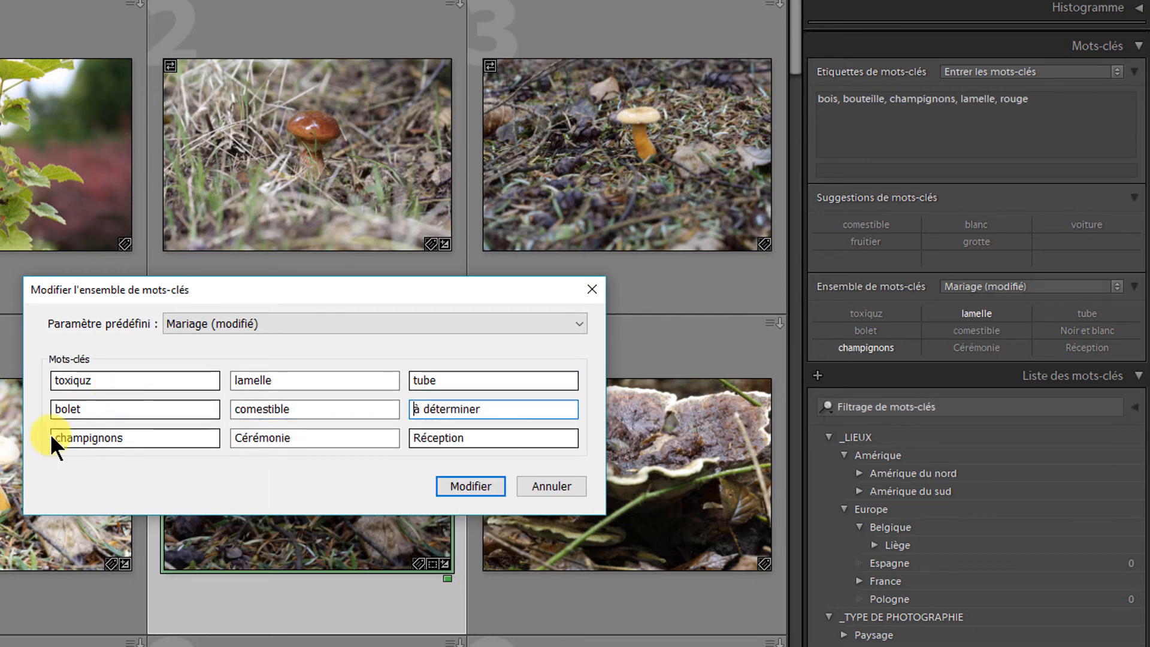
Clear the Cérémonie and Réception entries from the last row of the keyword set.
double_click(244, 438)
key("BackSpace")
double_click(411, 436)
key("BackSpace")
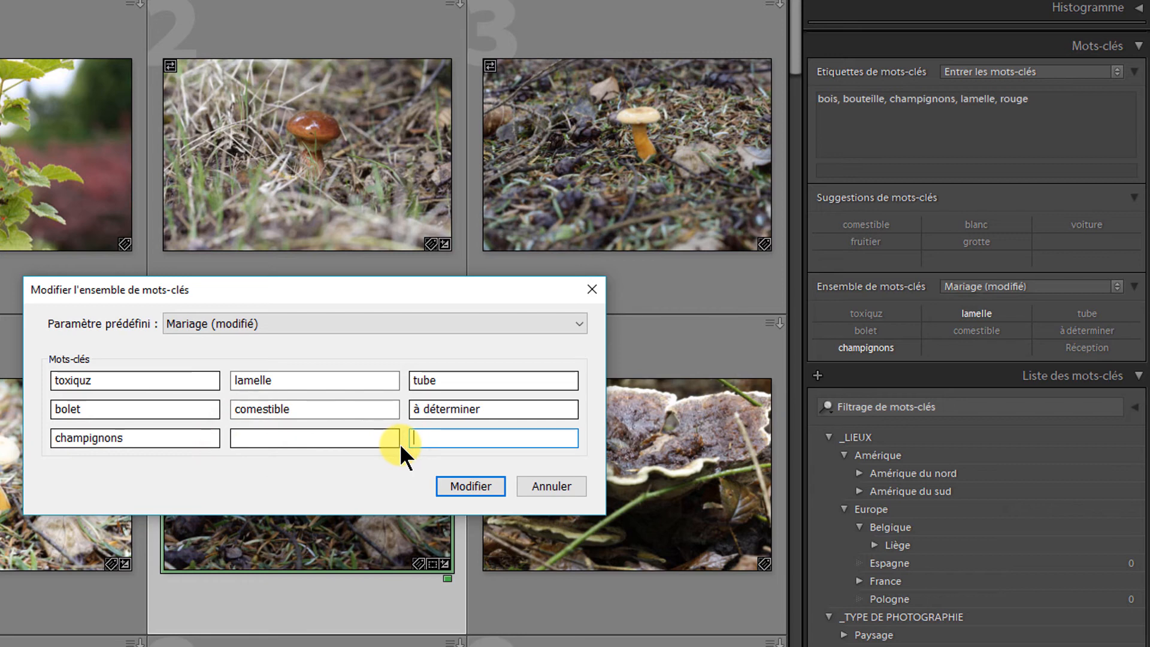
Save the current keyword entries as a new preset named Champignon.
left_click(570, 323)
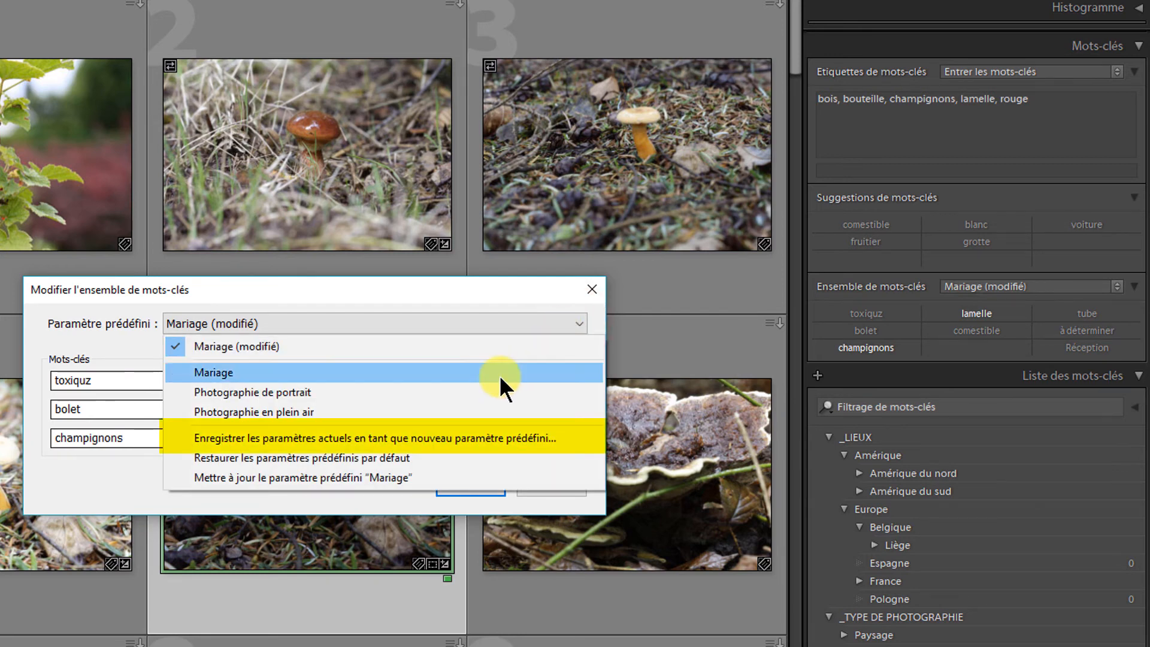
left_click(432, 436)
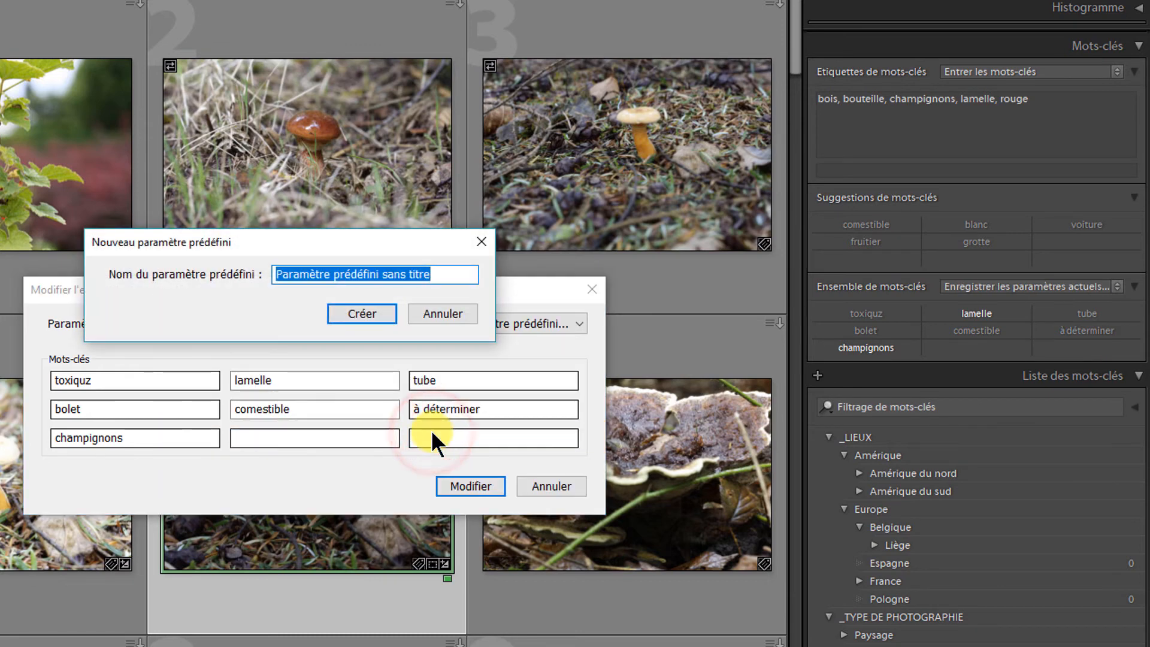
type("Ch")
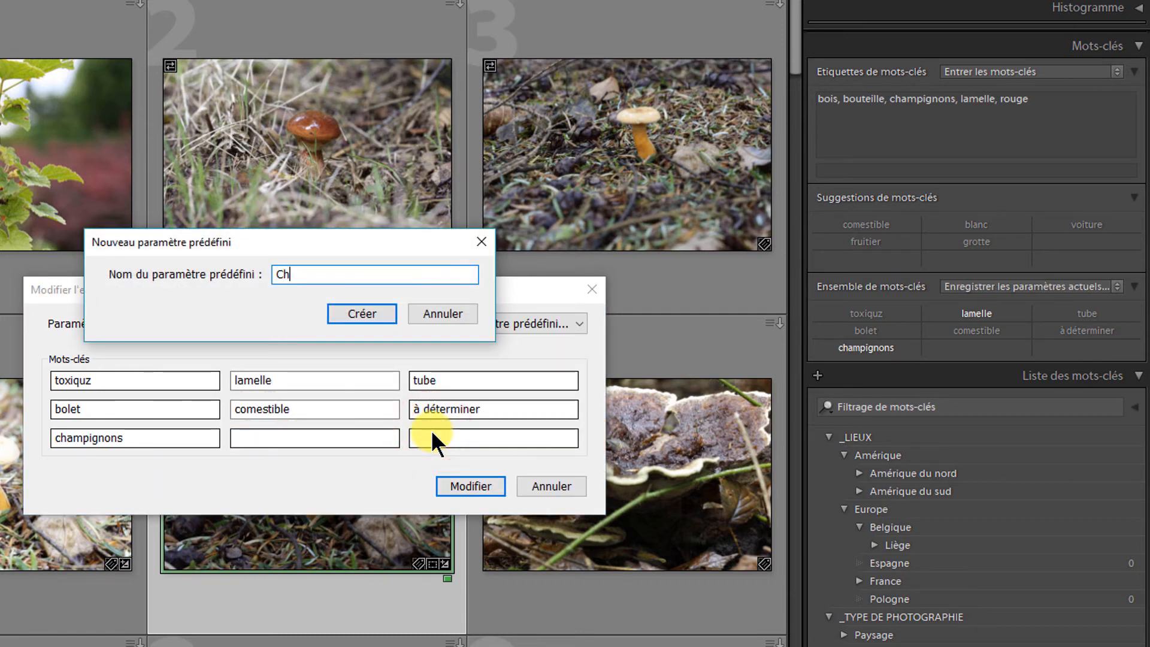
type("ampignon")
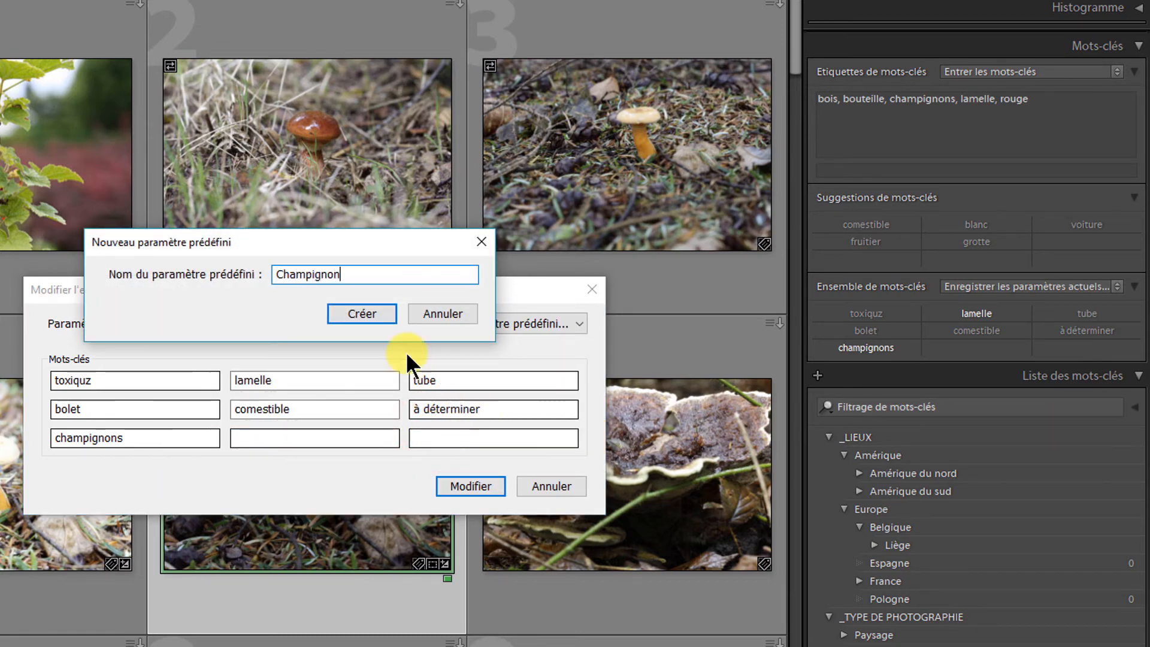
left_click(362, 313)
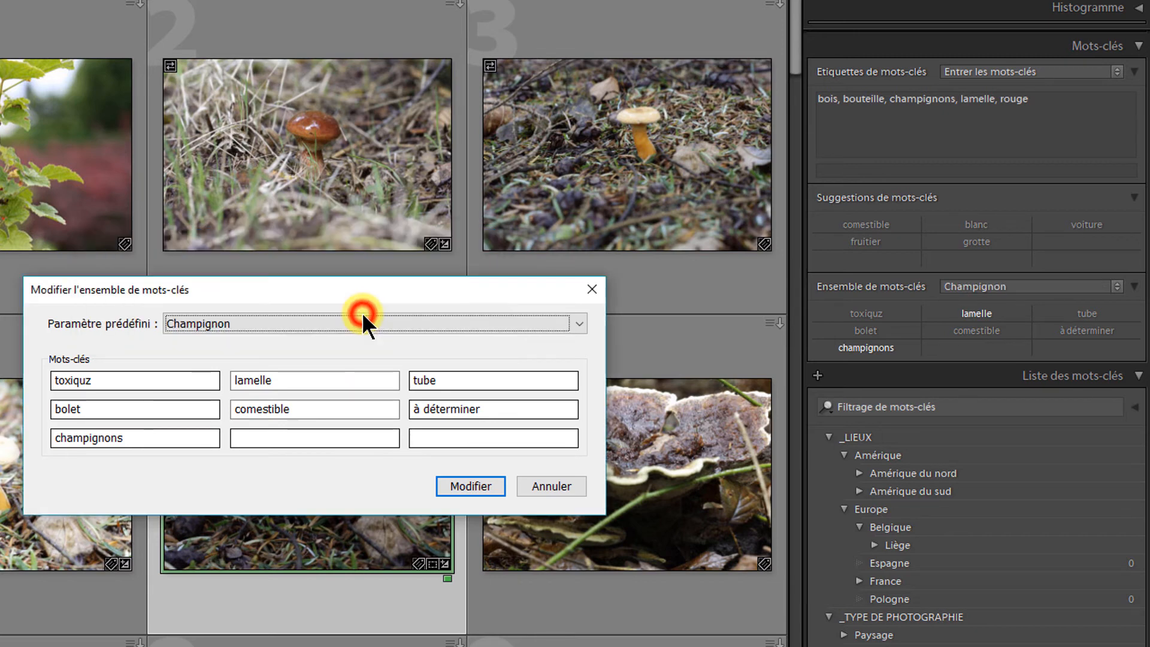
Correct the misspelled first entry to toxique and update the Champignon preset with the change.
left_click(94, 381)
left_click(98, 382)
key("BackSpace")
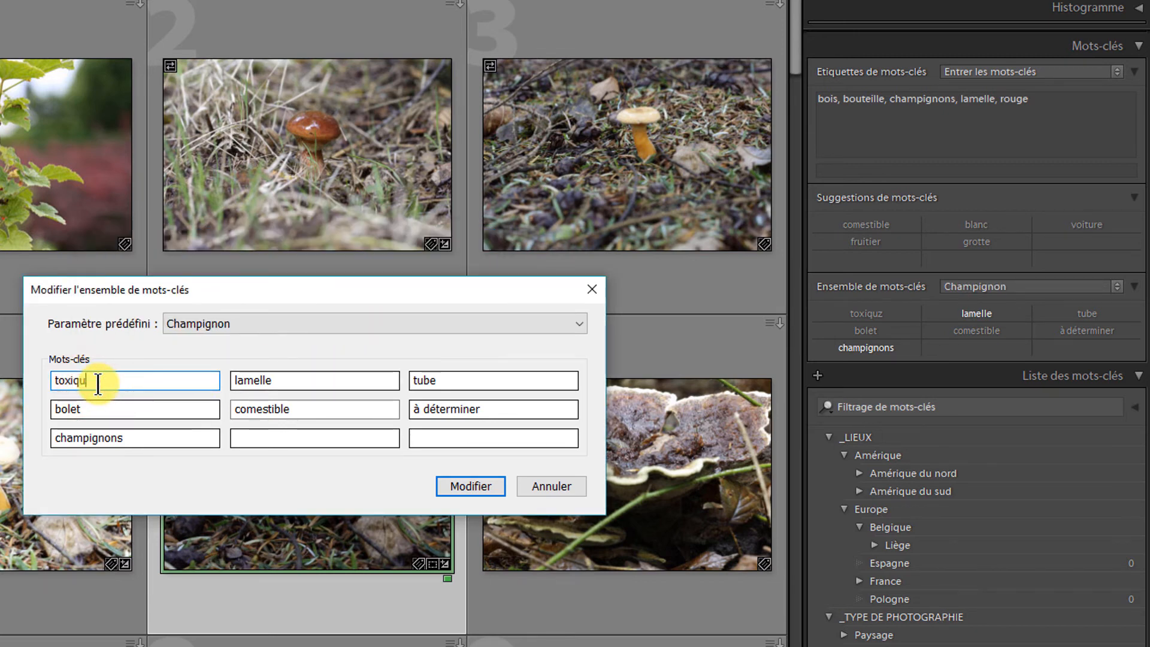
type("e")
left_click(459, 485)
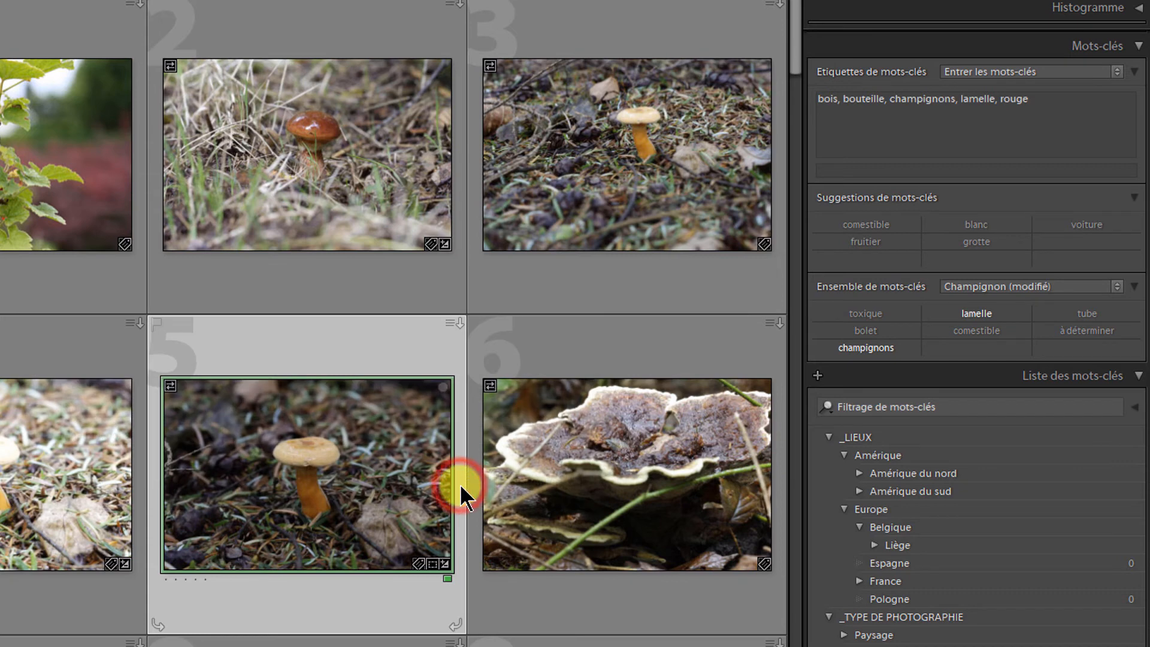
left_click(1080, 288)
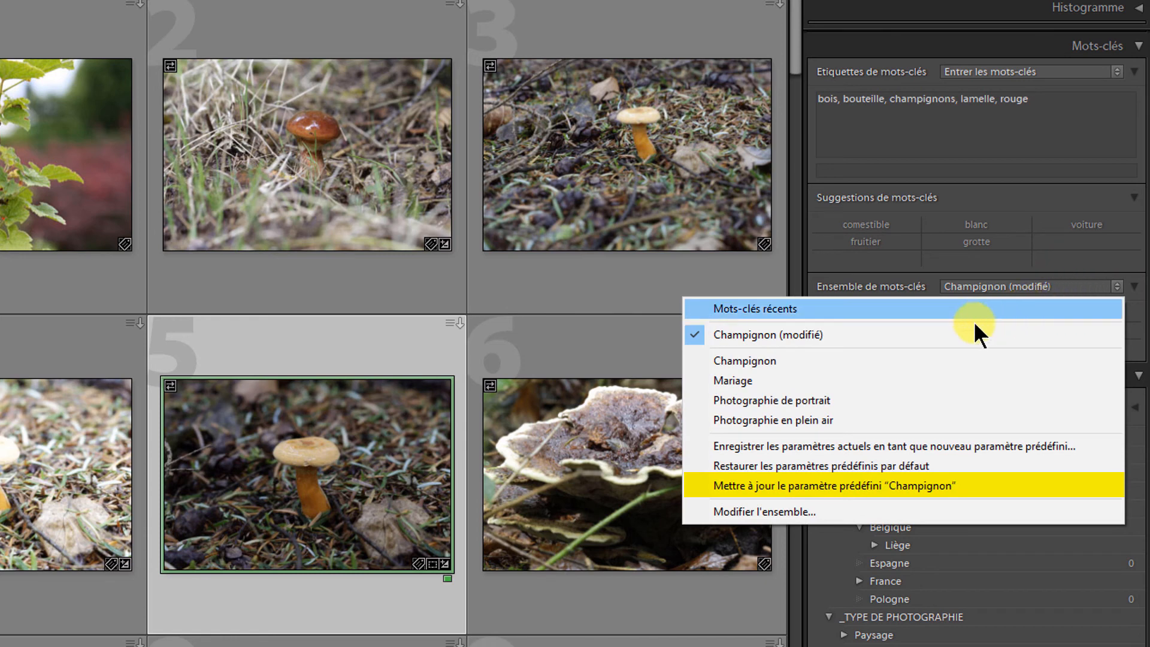
left_click(839, 483)
Open the Champignon set for editing and replace its first four entries with rouge, noir, blanc and vert.
left_click(1031, 286)
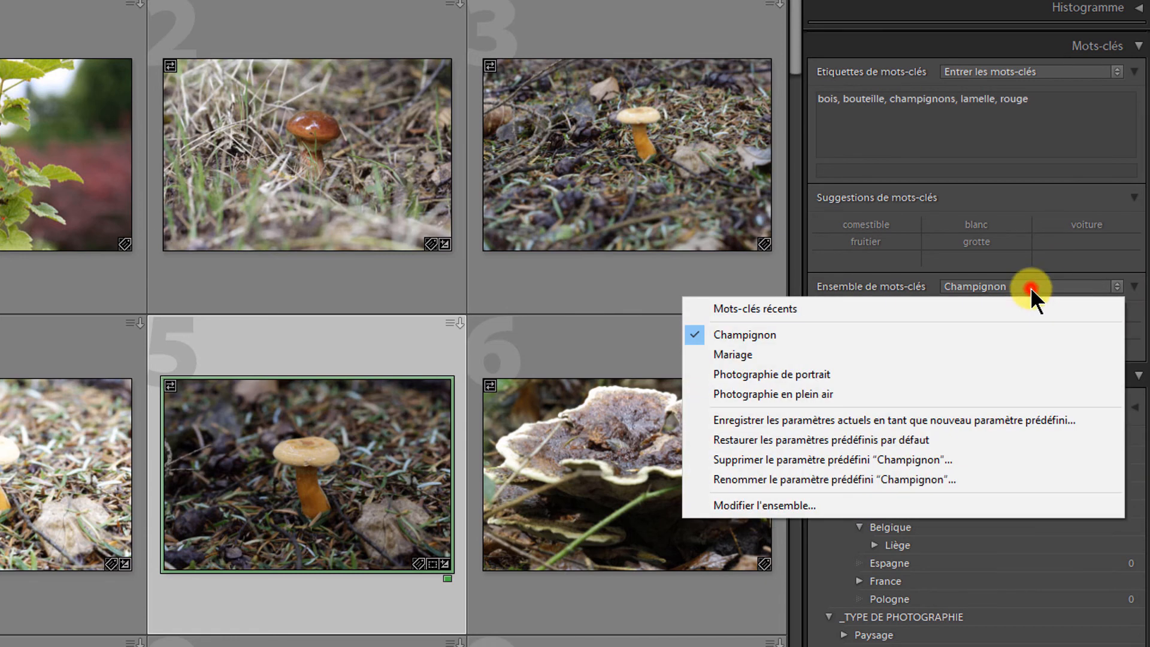
left_click(783, 505)
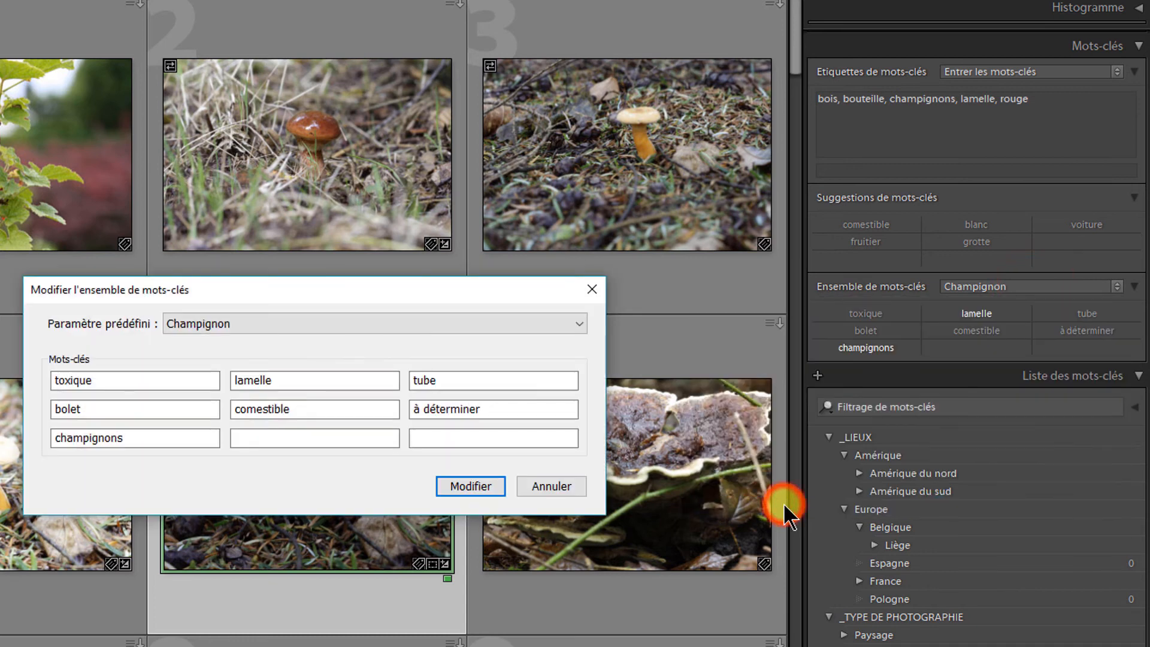
double_click(69, 380)
type("rouge")
key("Tab")
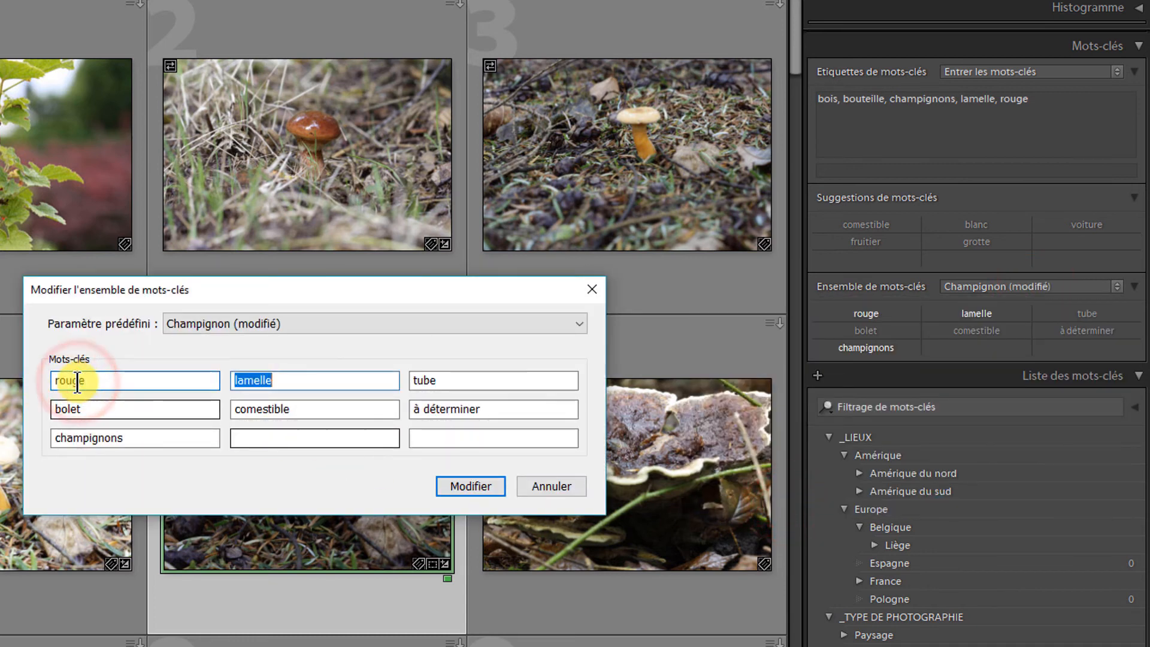
type("noir")
key("Tab")
type("b")
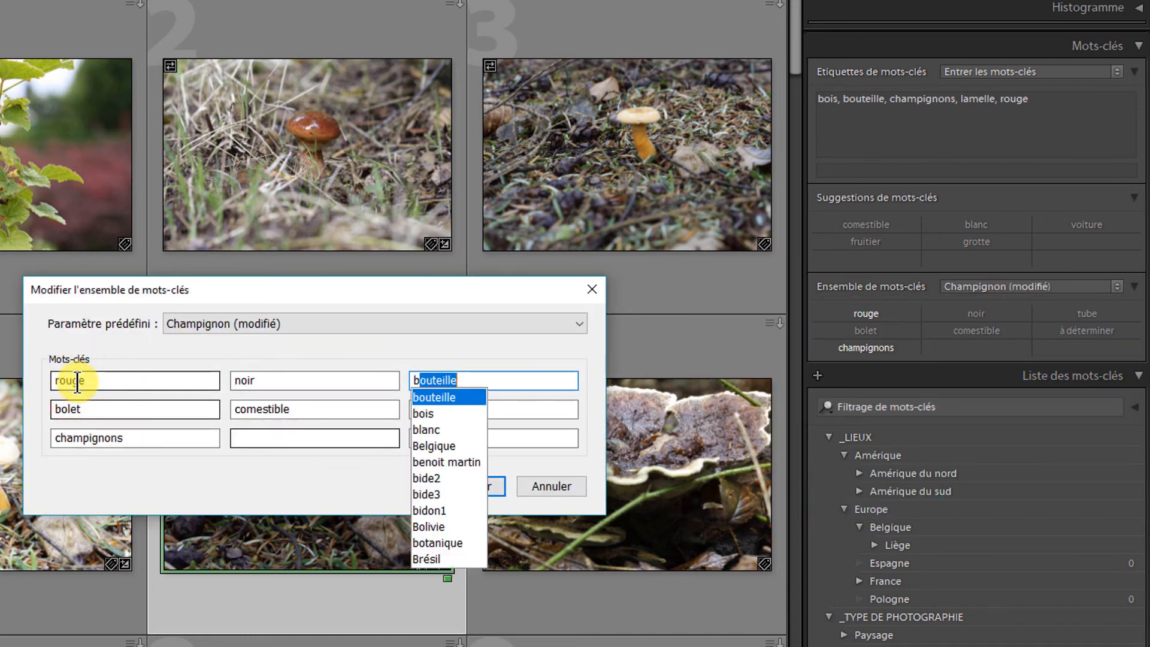
type("lanc")
key("Tab")
type("vert")
key("Tab")
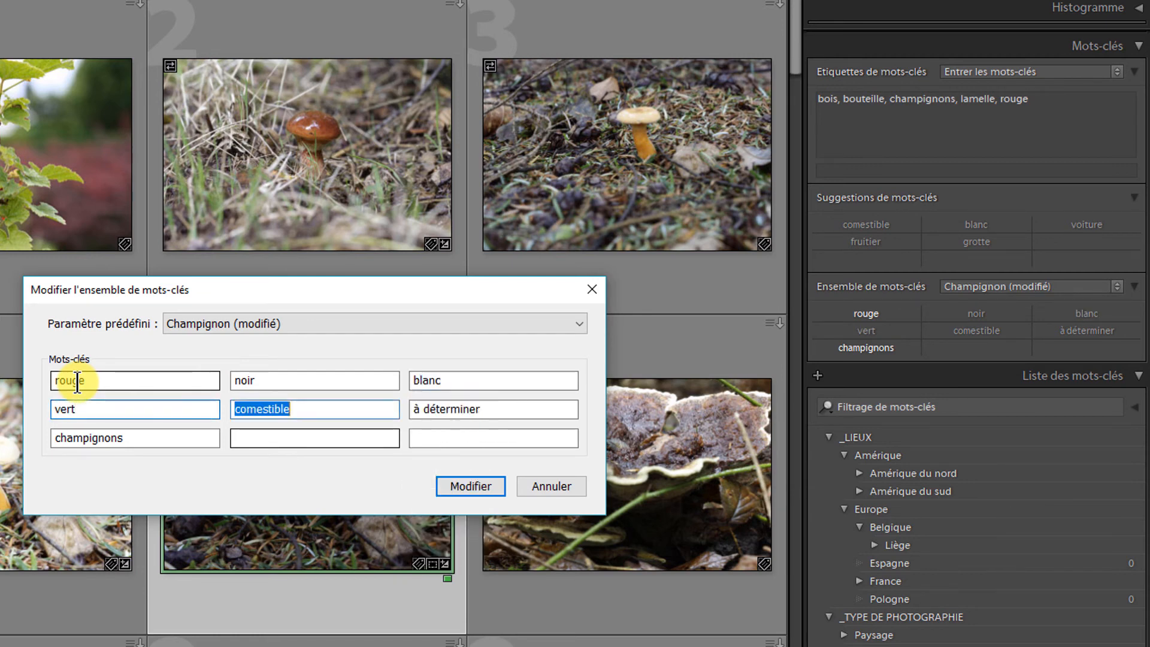
Clear the comestible, à déterminer and champignons entries from the keyword set.
key("Delete")
key("Tab")
key("Delete")
key("Tab")
key("Delete")
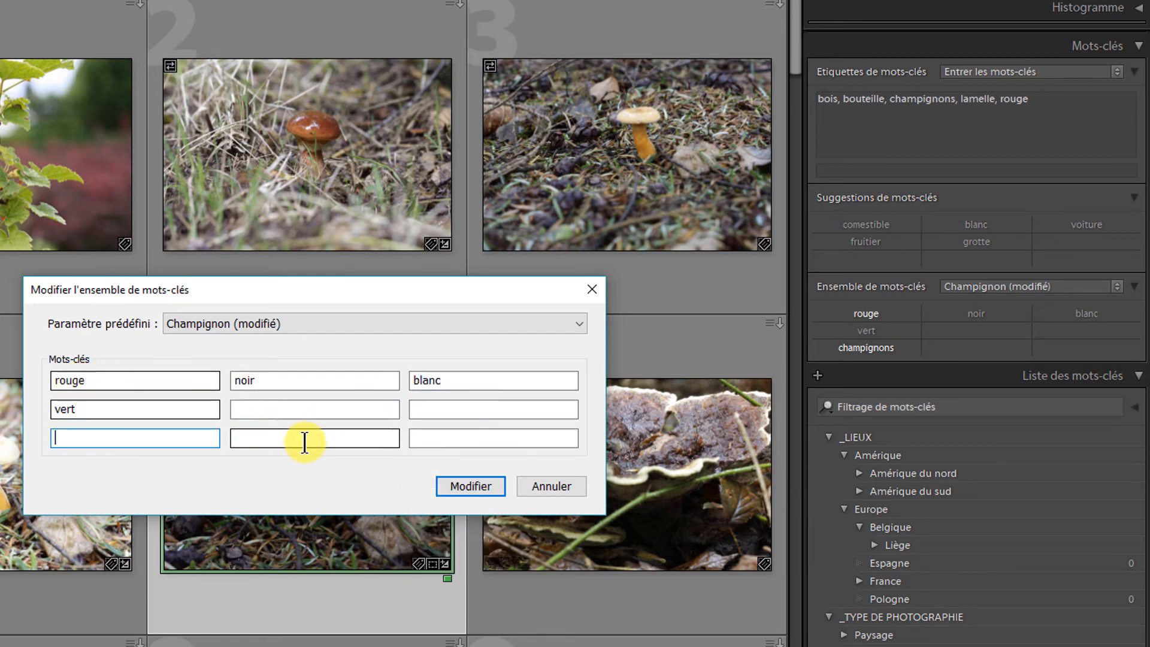
Save the colour keywords as a new preset named Couleur and check the list of available keyword sets.
left_click(317, 324)
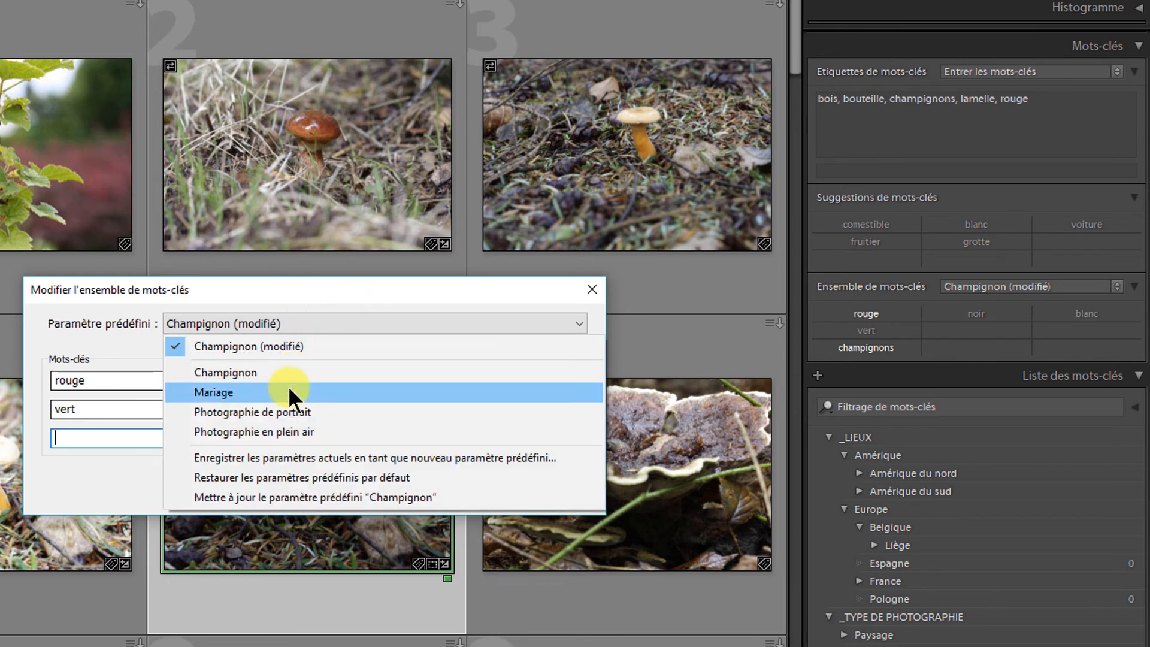
left_click(274, 458)
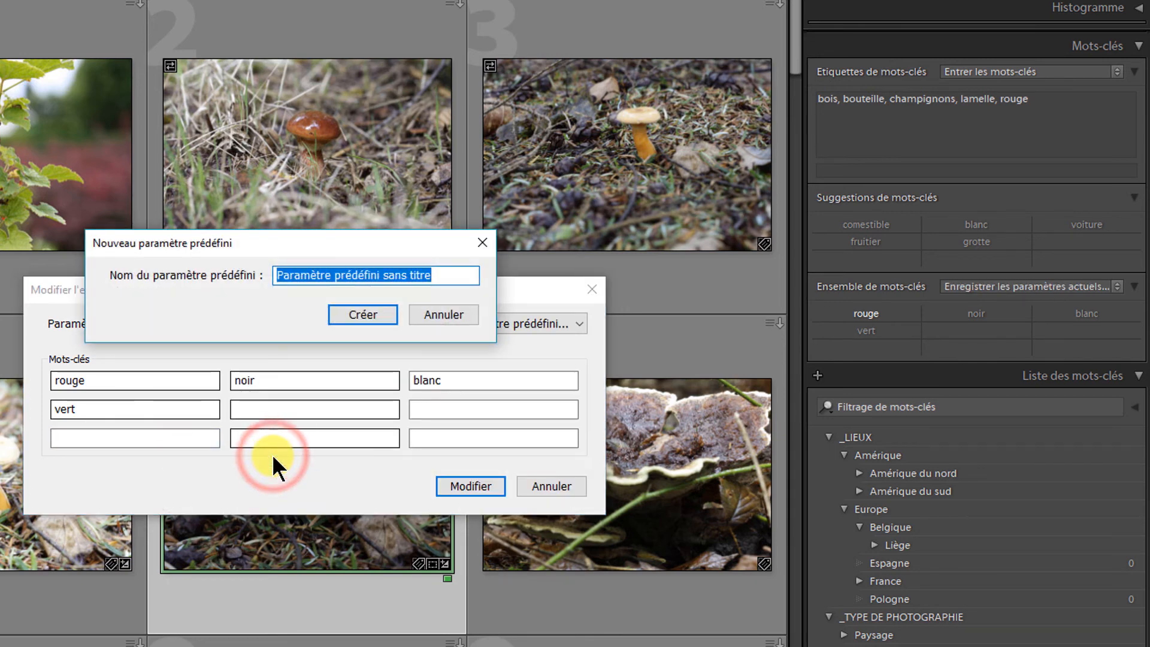
type("Couleur")
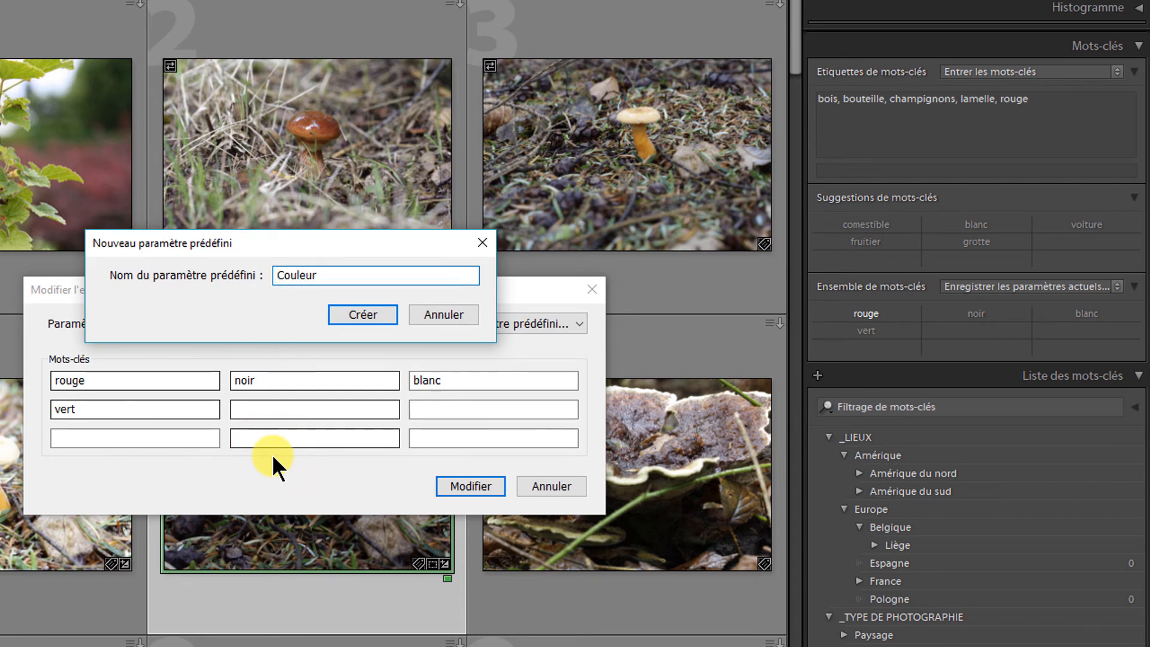
left_click(373, 311)
left_click(588, 291)
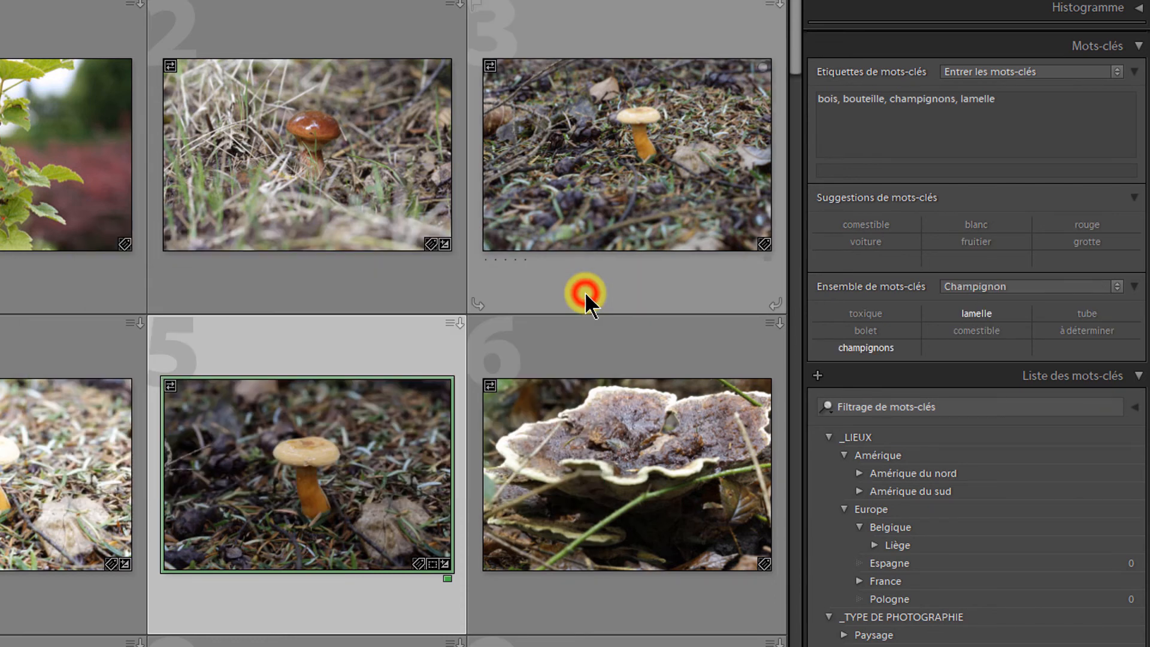
left_click(1043, 289)
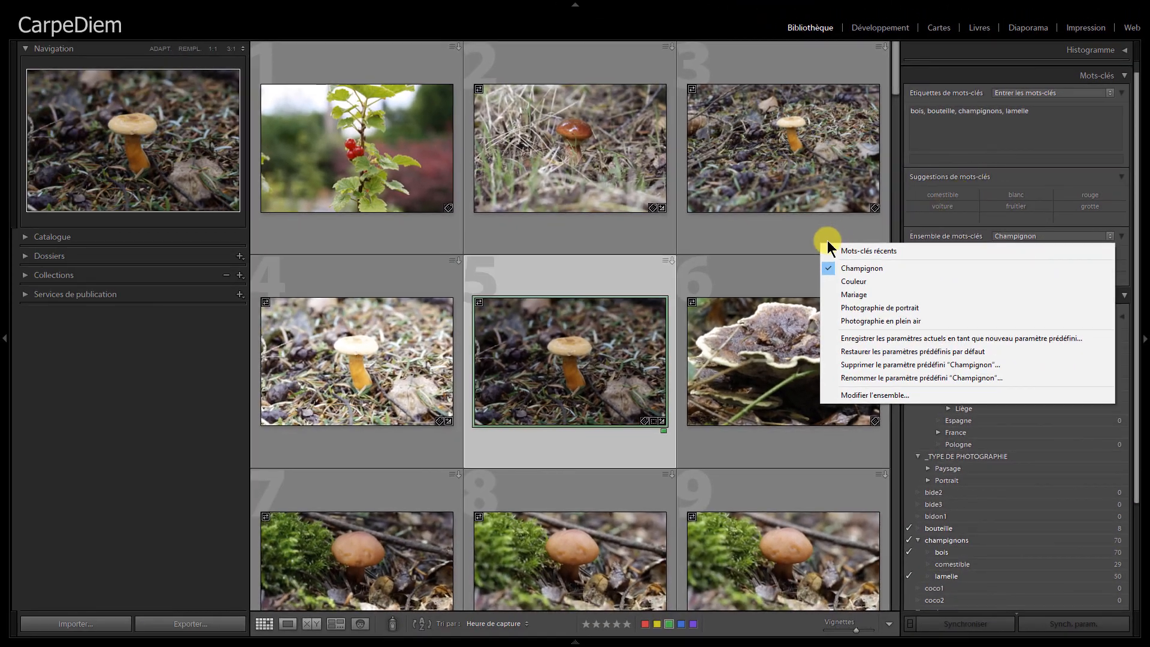
left_click(423, 315)
Select the range of mushroom photos starting at photo 2 and delete all their keywords.
left_click(592, 68)
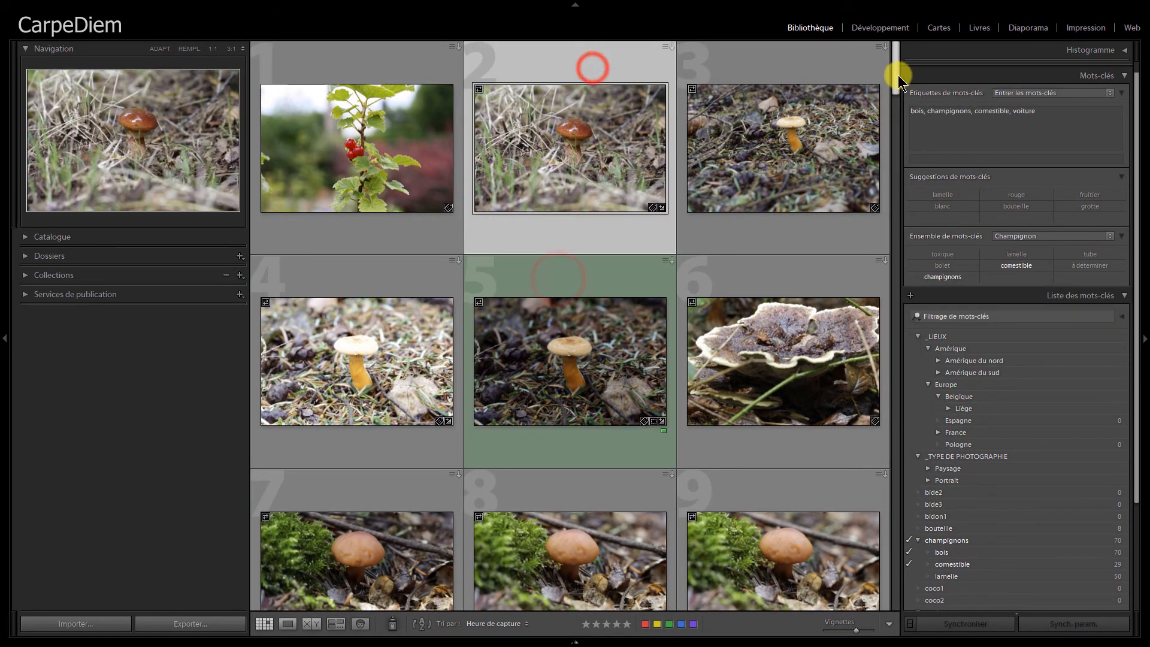
left_click_drag(898, 76, 894, 44)
left_click(781, 139, "shift")
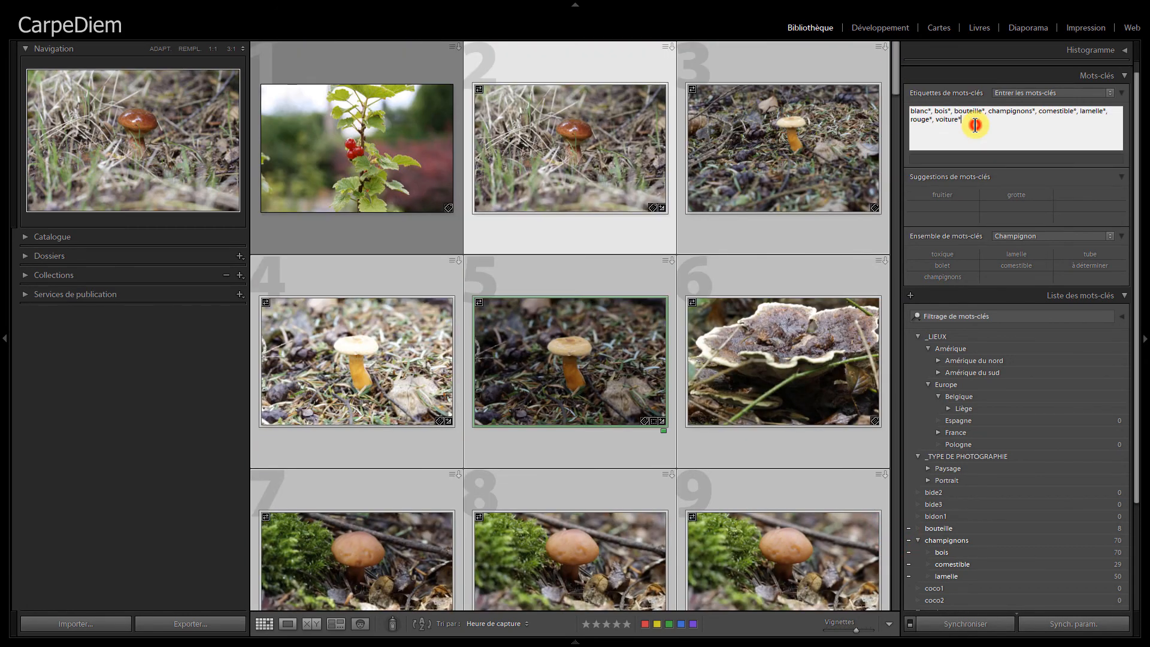
left_click(974, 126)
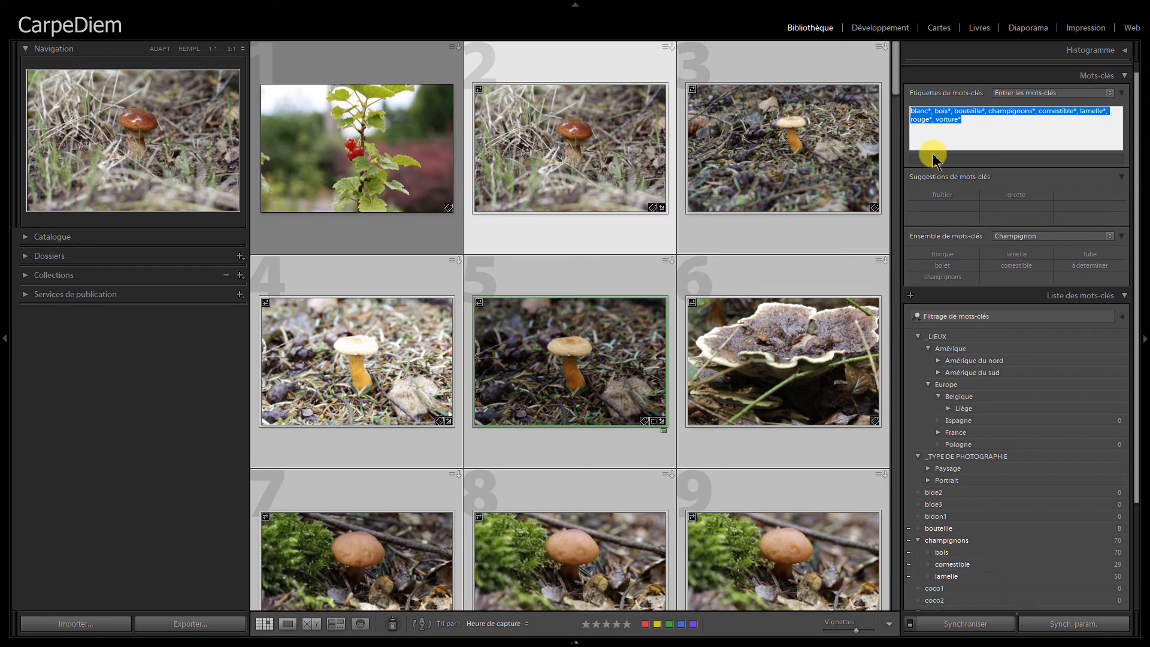
key("BackSpace")
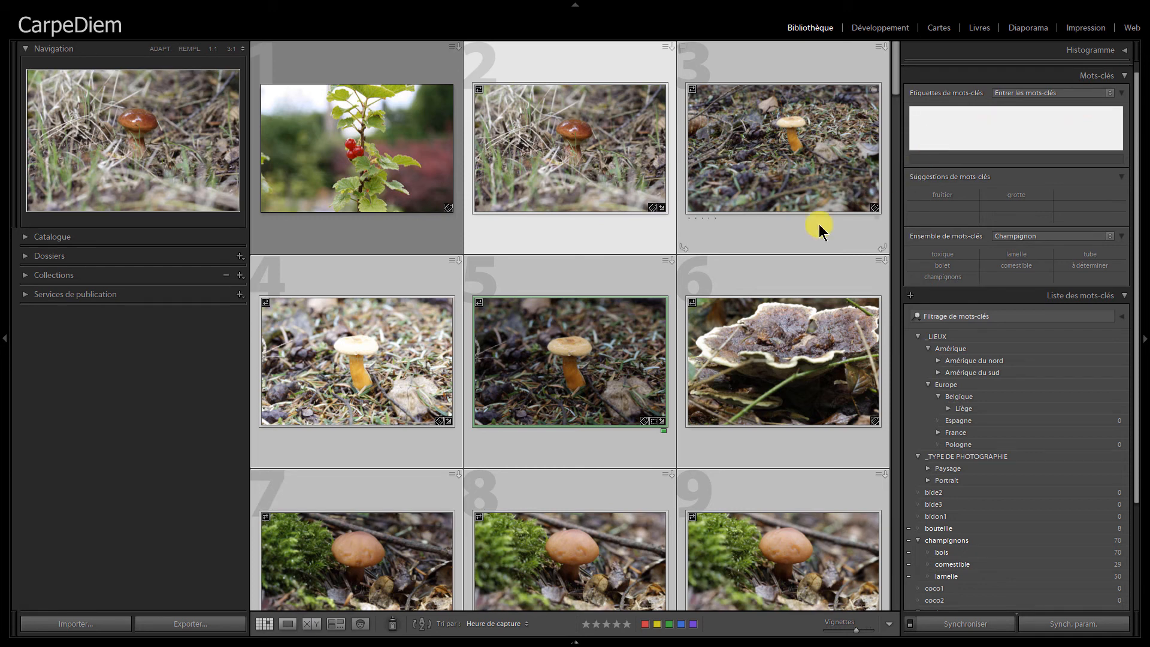
left_click(634, 65)
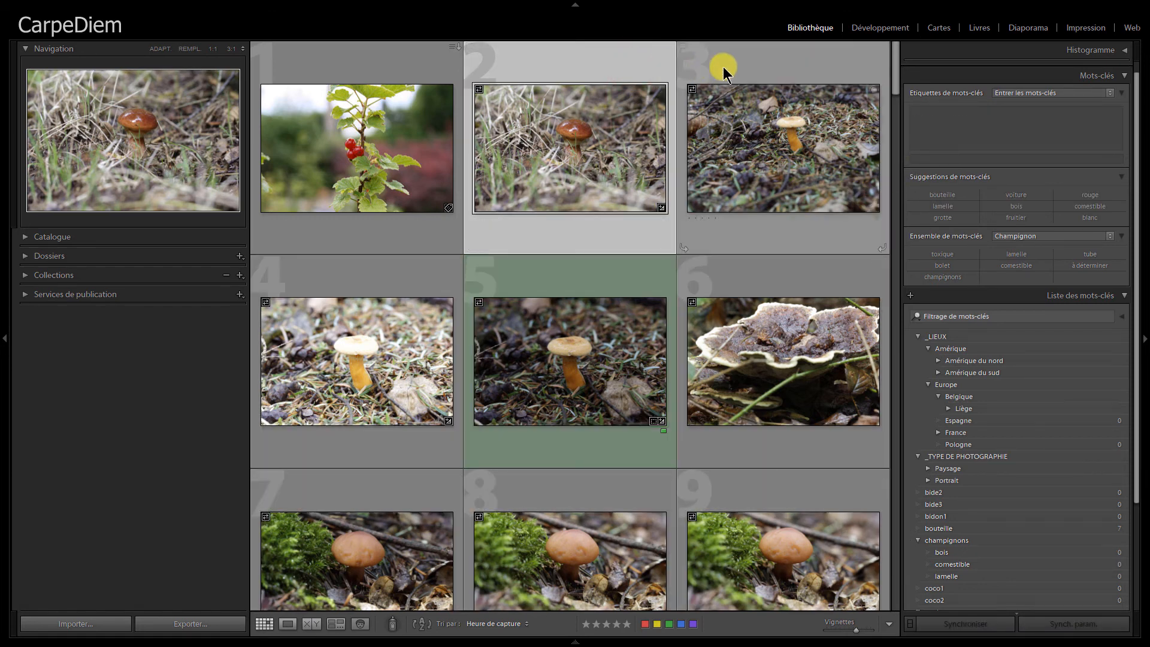
Check the keyword field of several mushroom photos, including 3, 5, 6, 9 and 8.
left_click(738, 66)
left_click(613, 281)
left_click(718, 271)
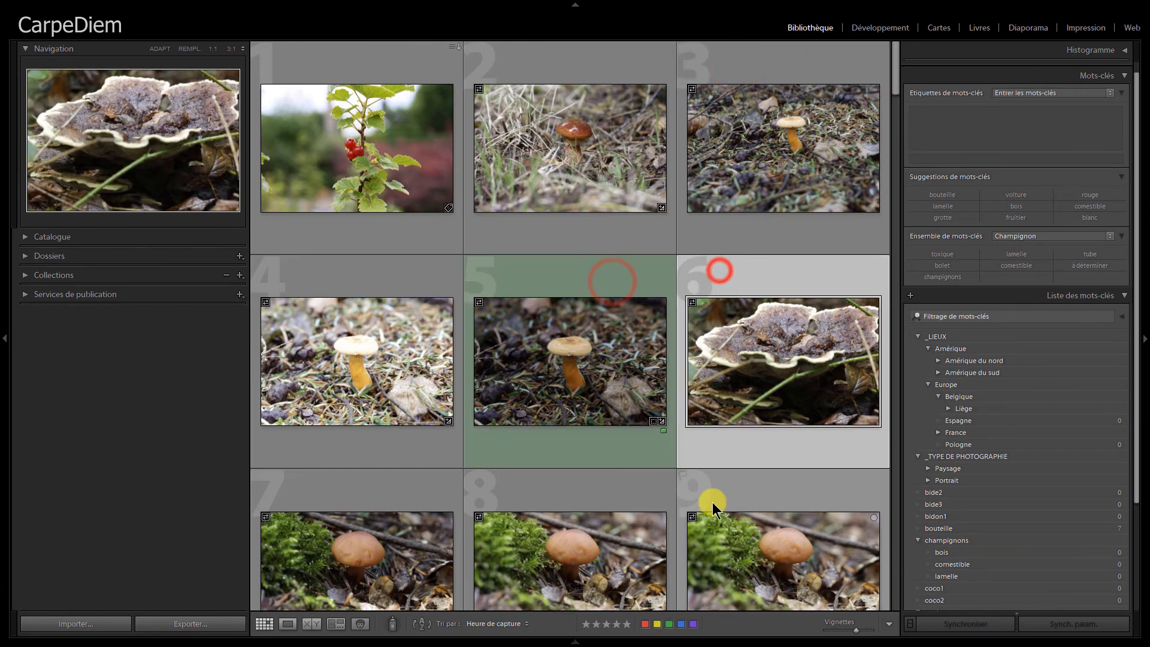
left_click(712, 502)
left_click(587, 412)
scroll(634, 425, "up", 1)
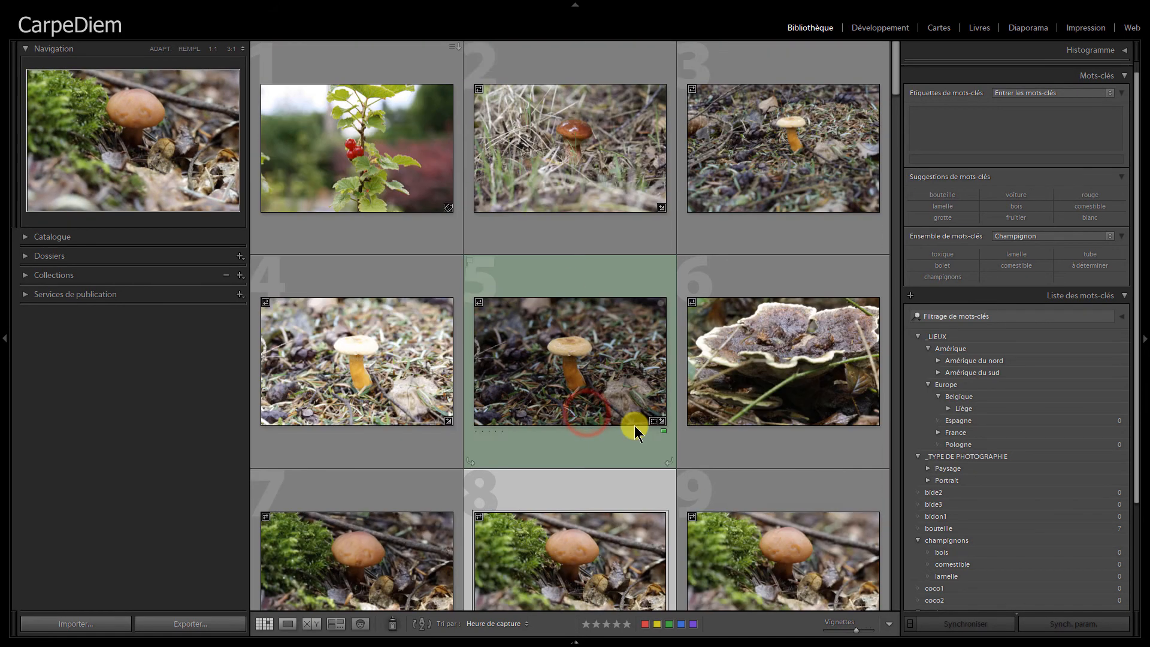
Select photos 2 to 72 and assign them the bois keyword listed under champignons.
left_click(587, 65)
left_click_drag(897, 81, 899, 457)
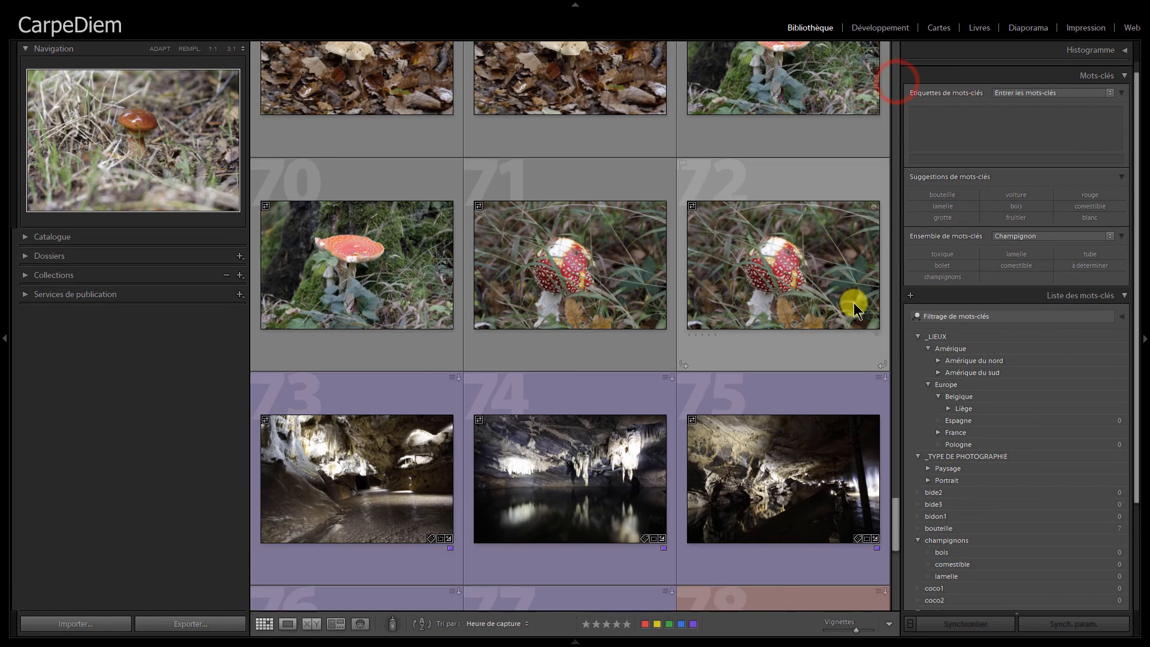
left_click(822, 185)
left_click_drag(895, 501, 901, 47)
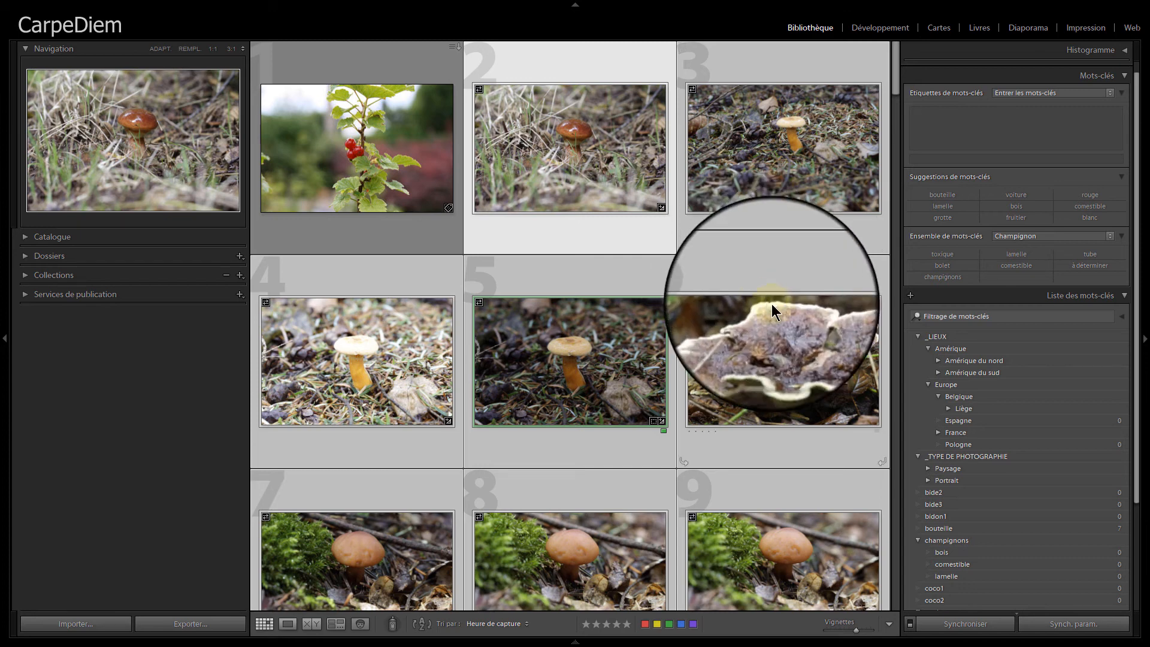
left_click(908, 554)
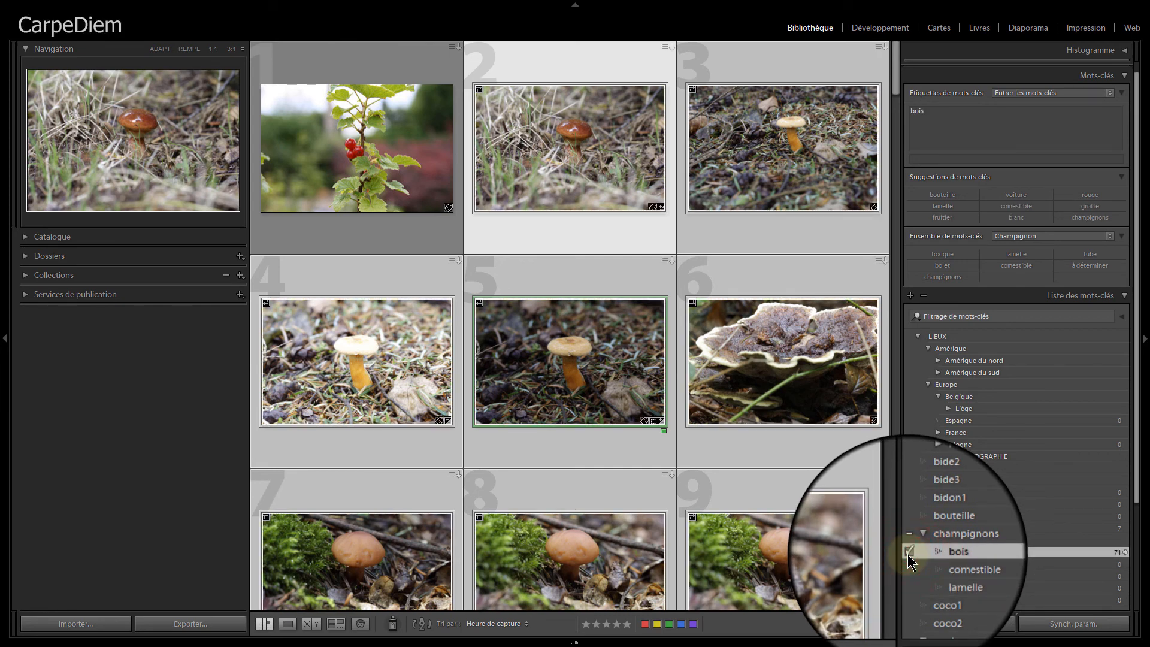
Select only photo 2 and assign it the tube keyword from the Champignon set.
left_click(585, 55)
key("alt")
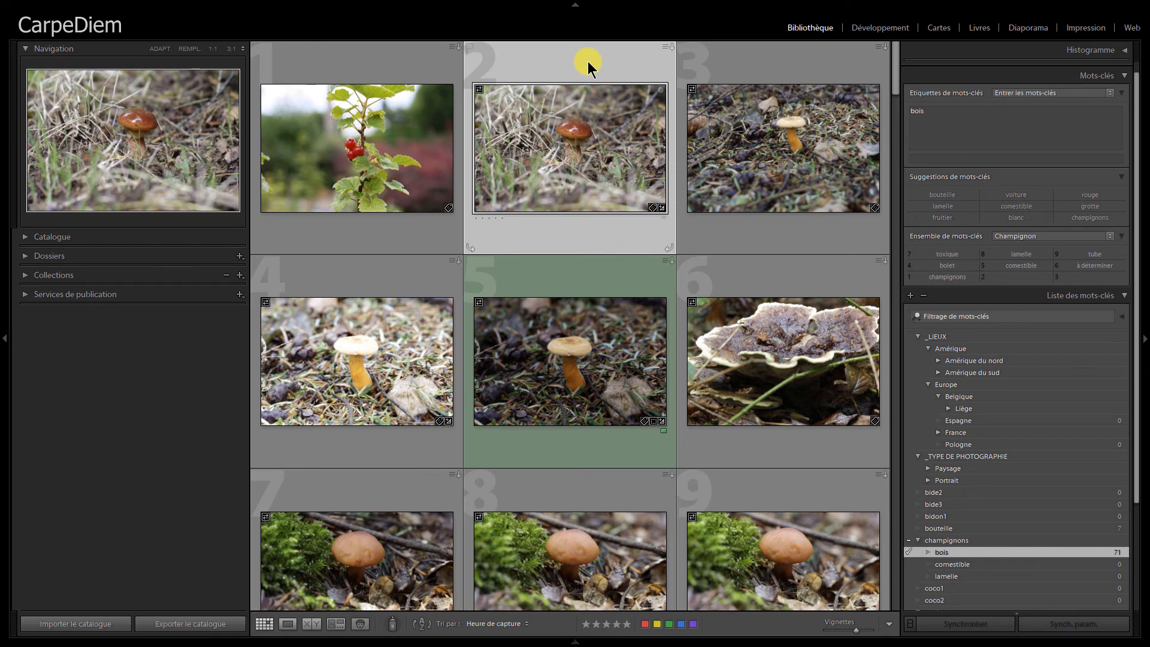
key("alt+9")
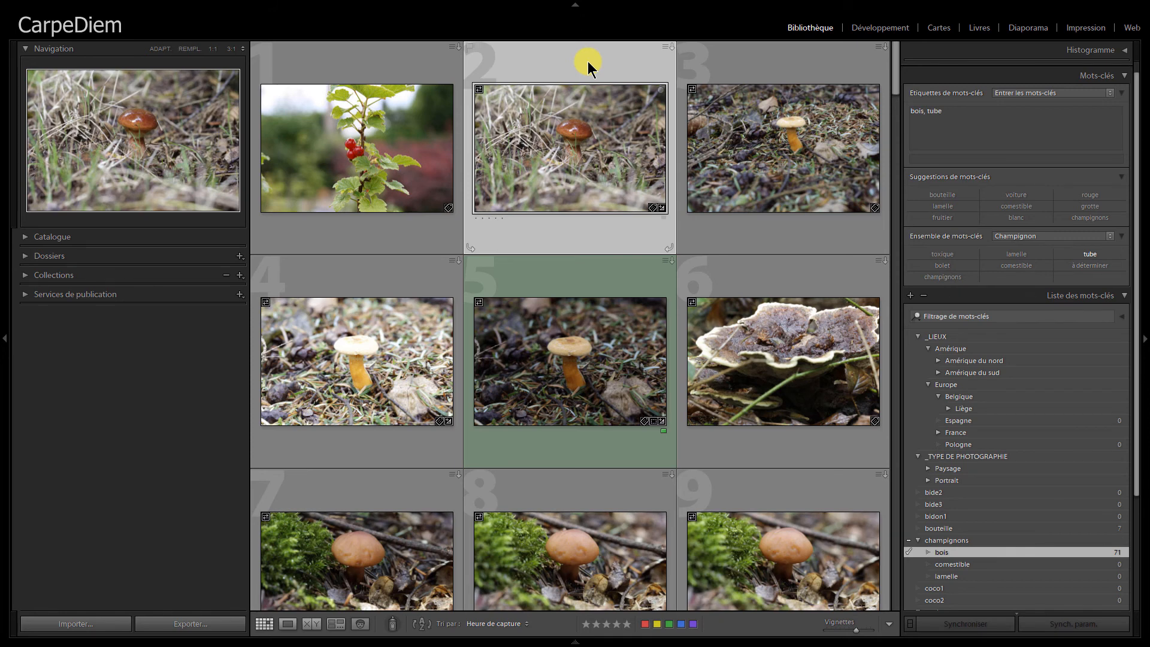
key("alt")
key("alt")
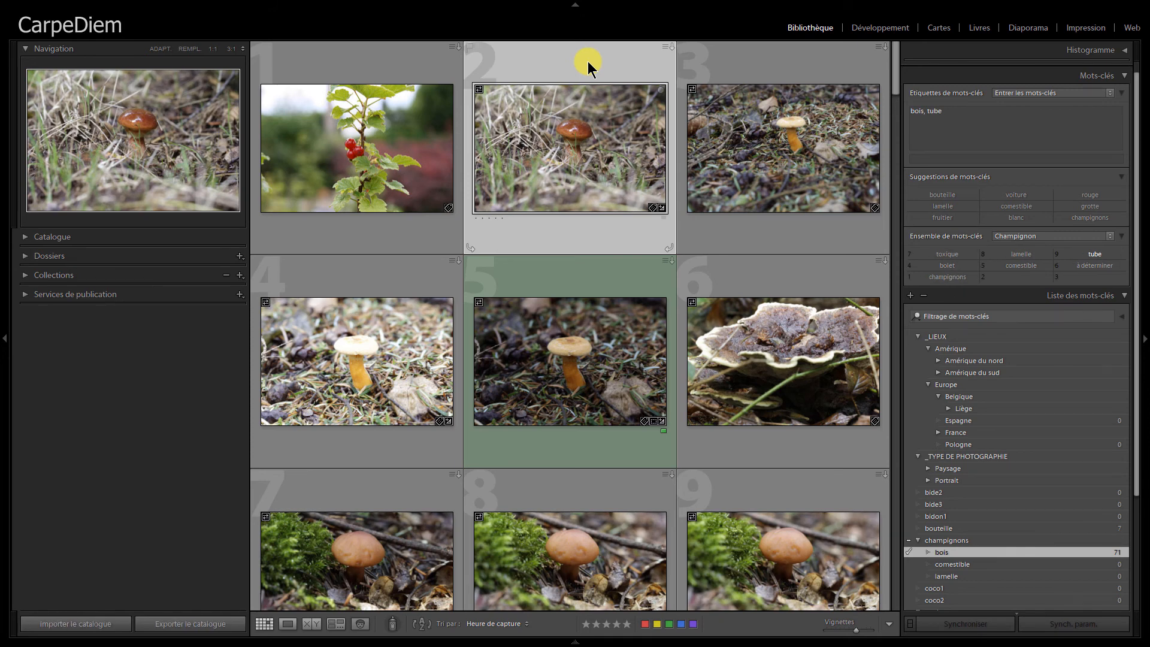
Switch the keyword set to Couleur and assign its rouge keyword to photo 2.
key("alt")
key("alt")
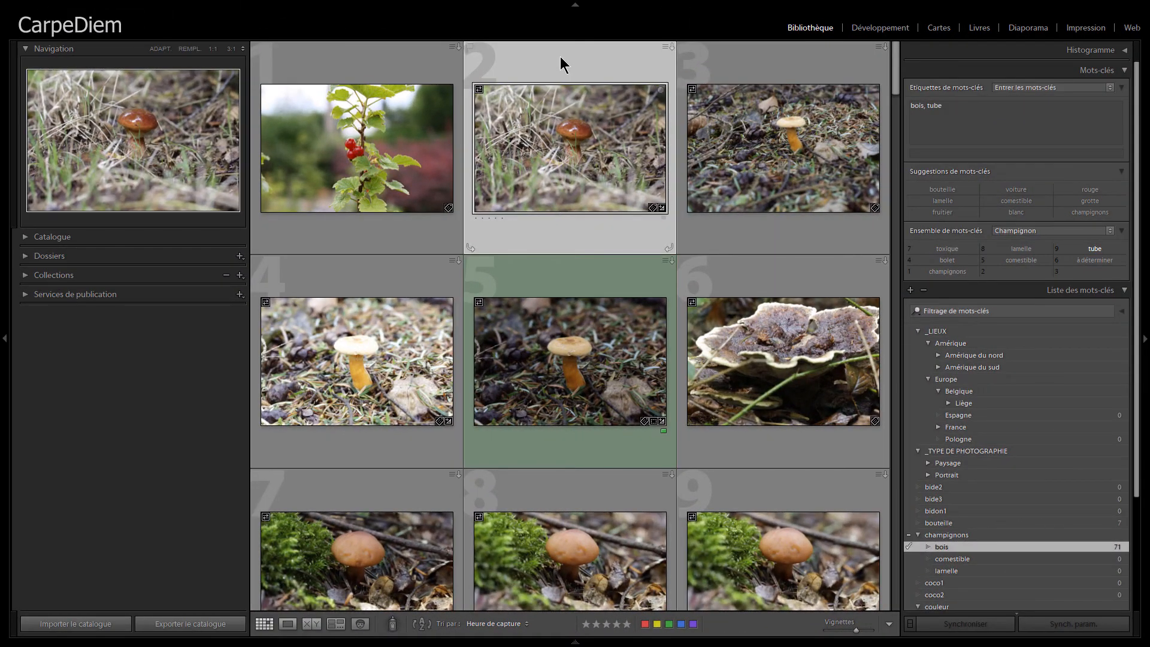
key("alt+0")
key("alt+0")
key("alt+0")
key("alt+0")
key("alt+0")
key("alt+7")
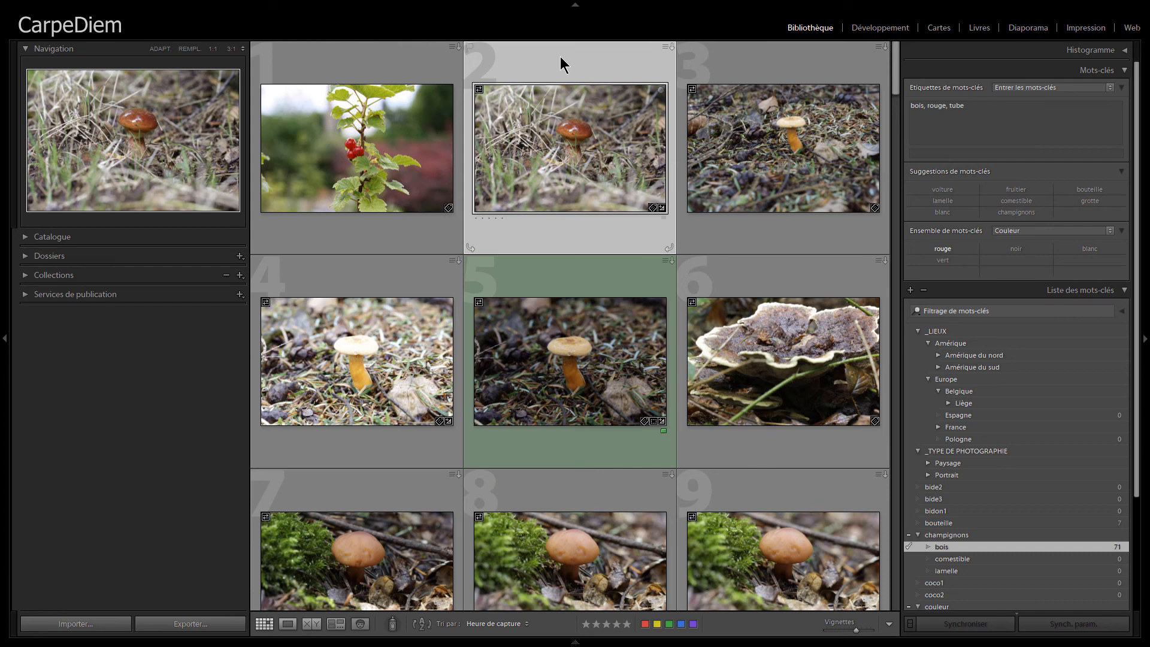
Select photo 3 and assign it the blanc keyword from the Couleur set.
key("Right")
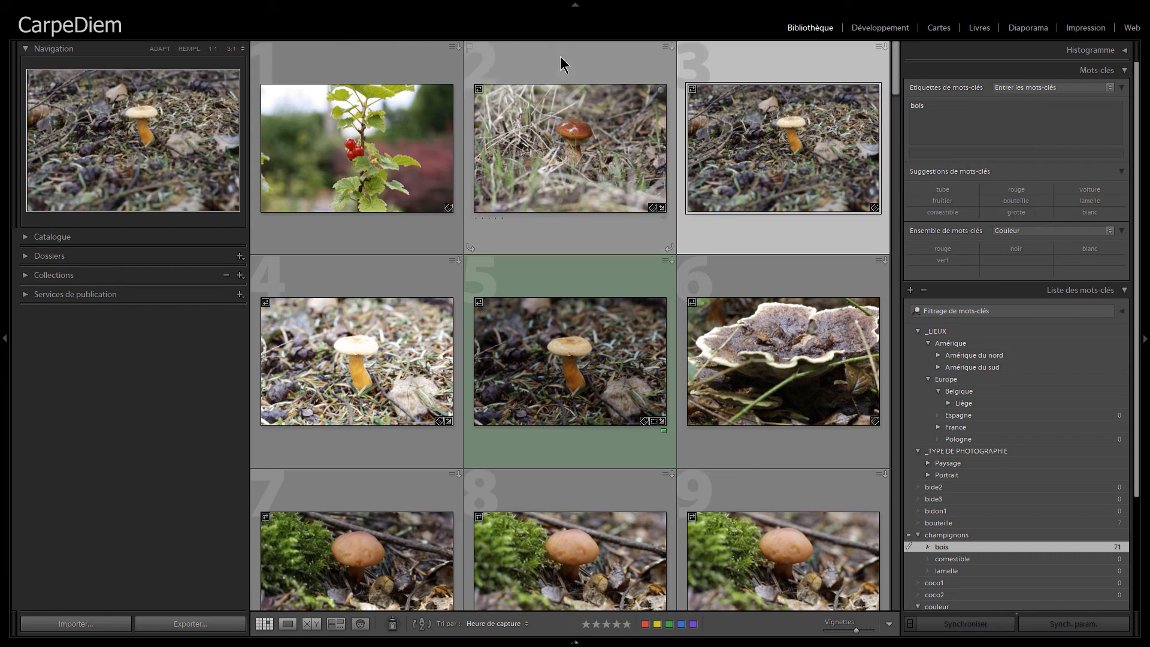
key("alt")
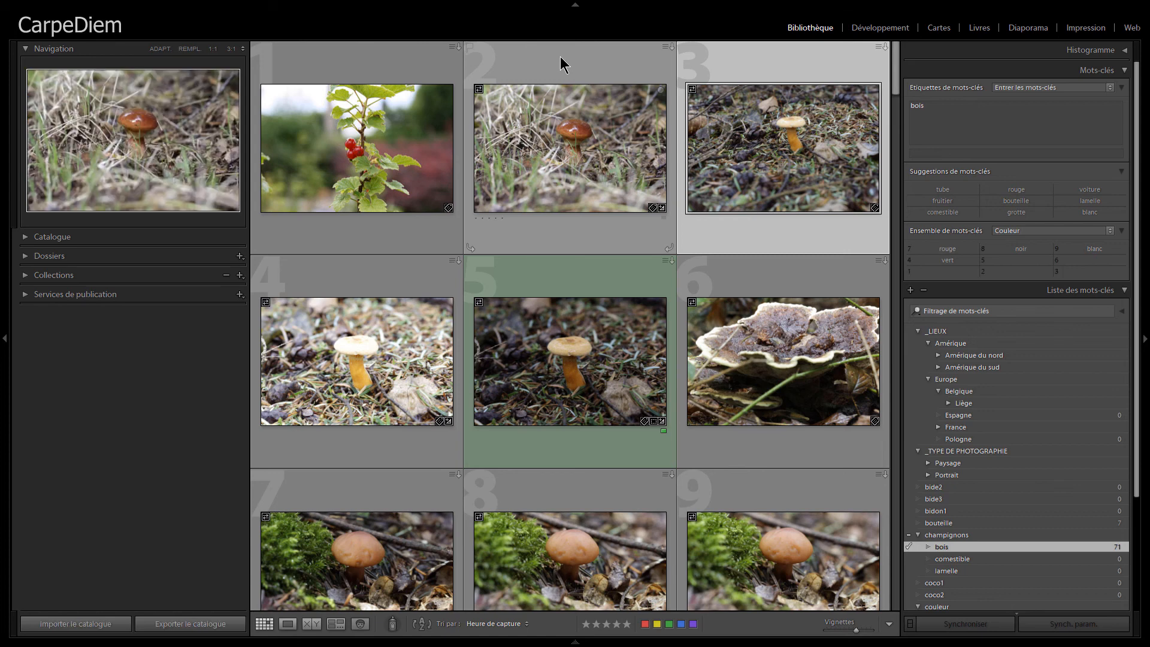
key("alt+9")
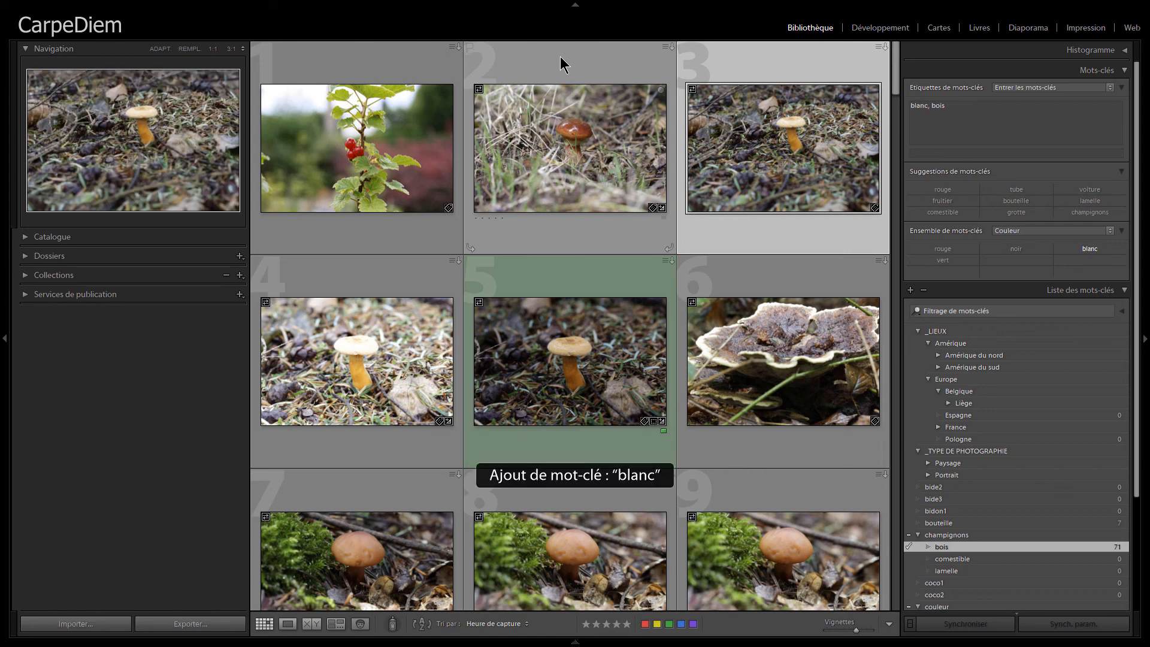
Switch back to the Champignon keyword set and assign bolet and comestible to photo 3.
key("alt")
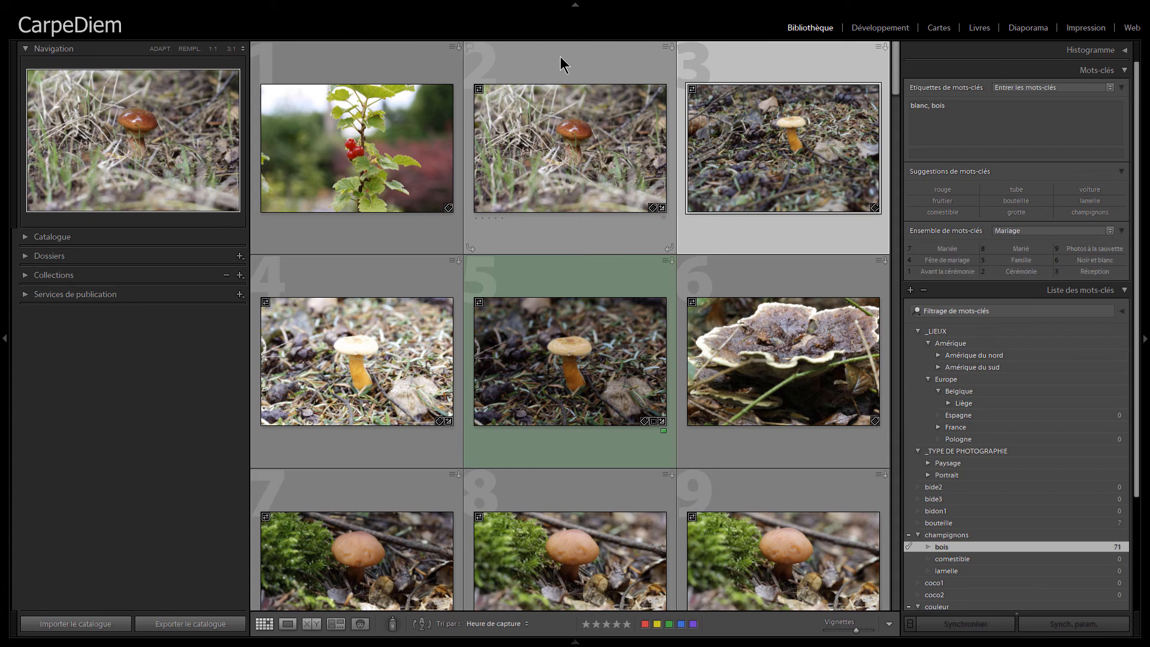
key("alt+0")
key("alt+0")
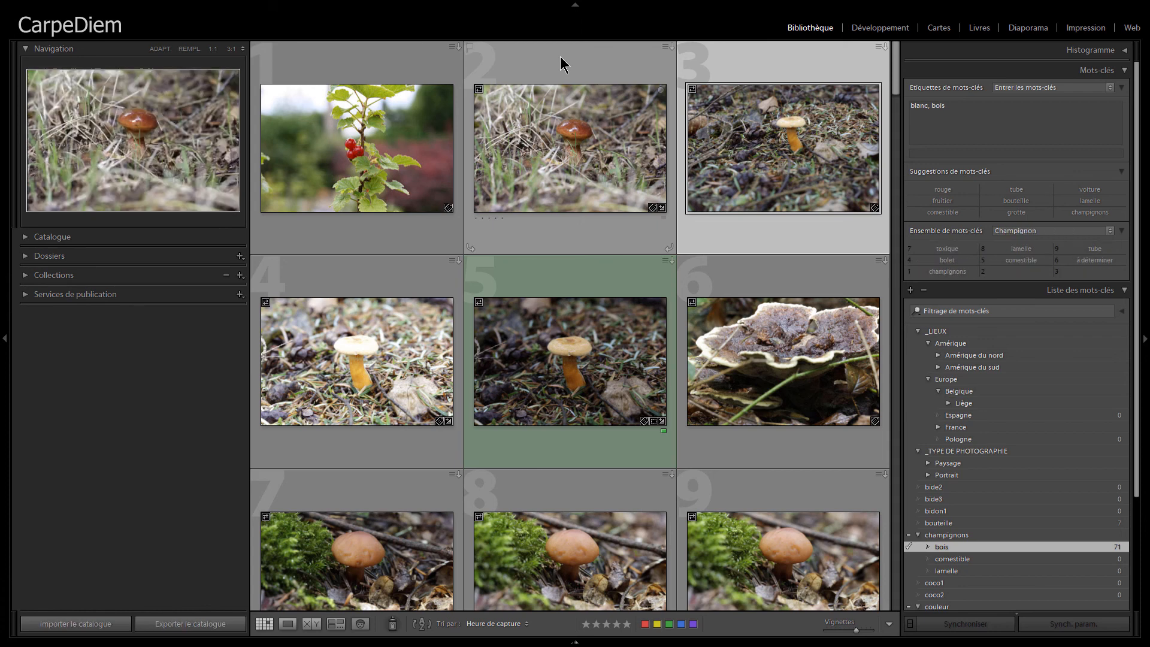
key("alt+4")
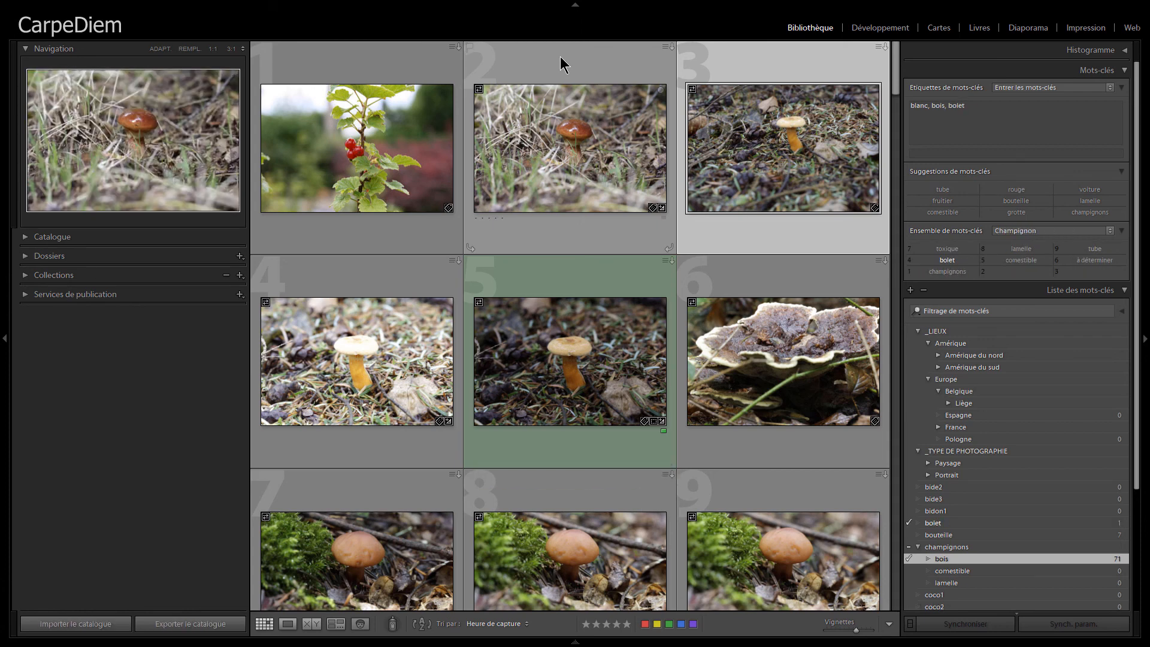
key("alt+5")
Select photo 4 and assign it the bolet and comestible keywords from the Champignon set.
key("Right")
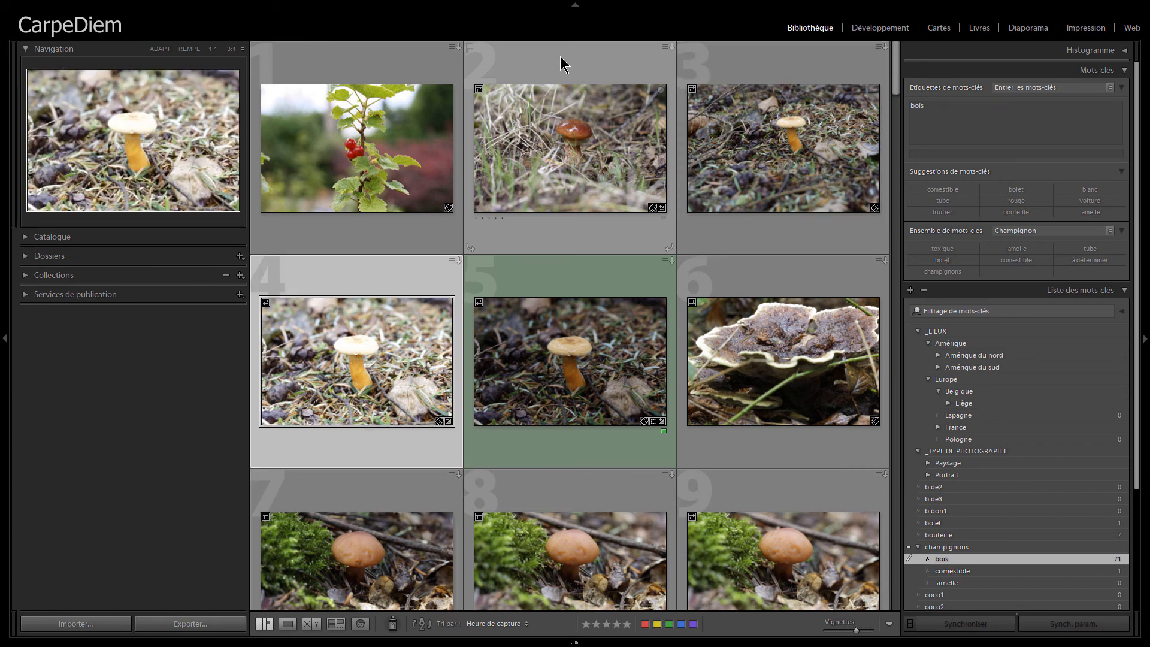
key("alt")
key("alt+4")
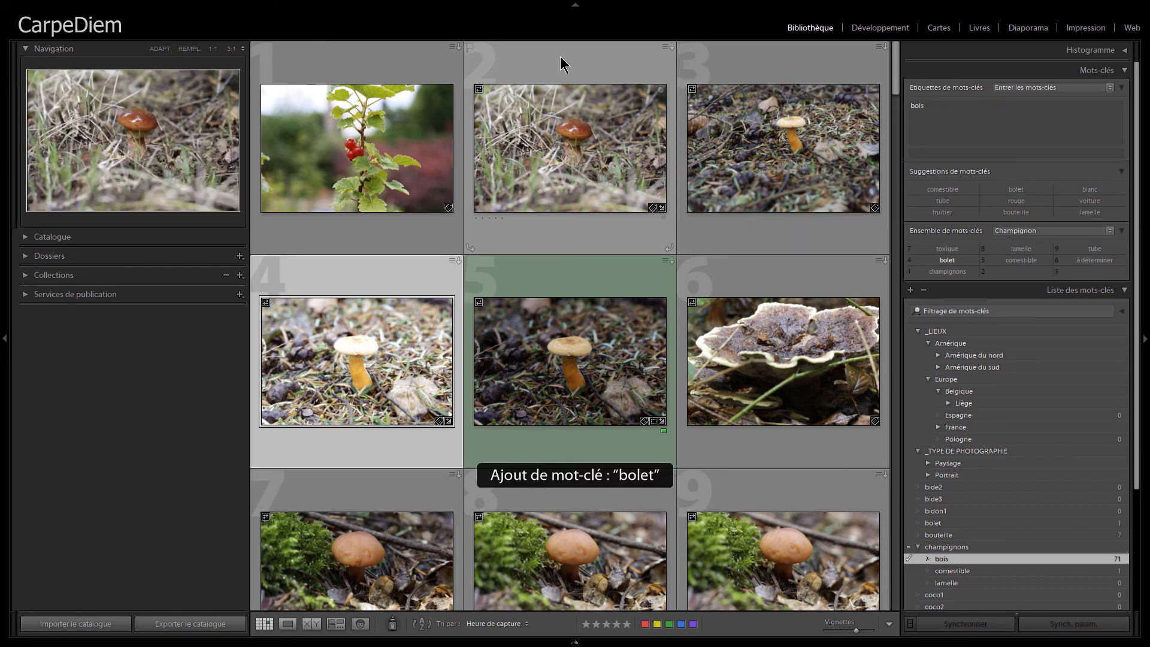
key("alt+5")
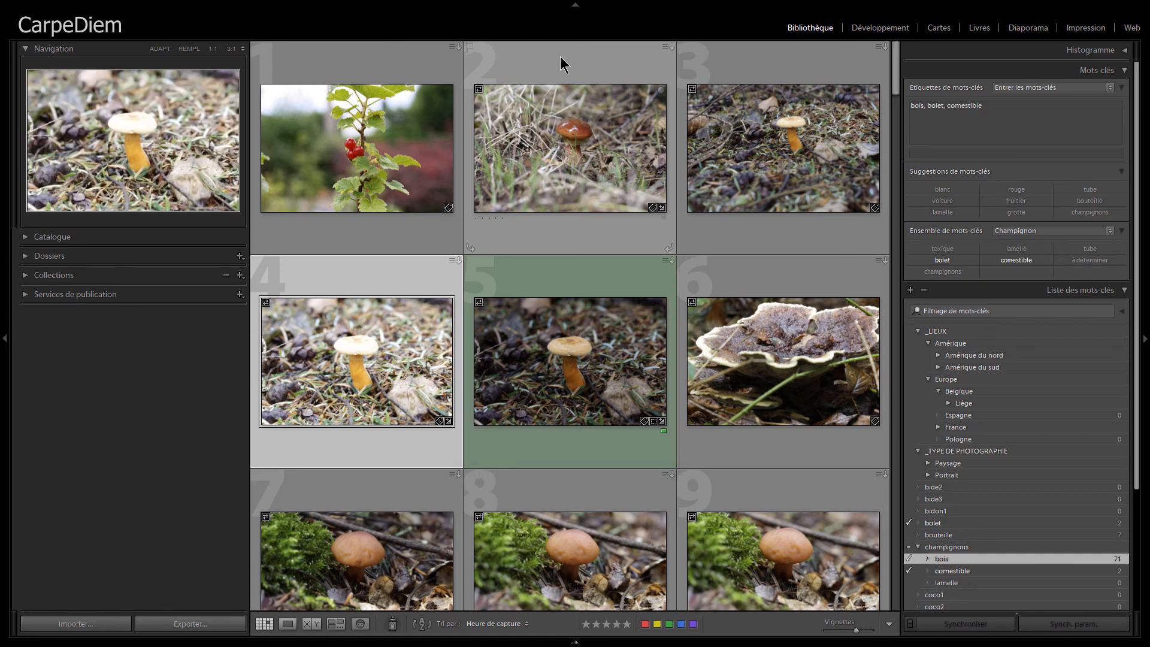
Move on to photo 6 and assign it the toxique, lamelle and bolet keywords from the Champignon set.
key("Right")
key("alt")
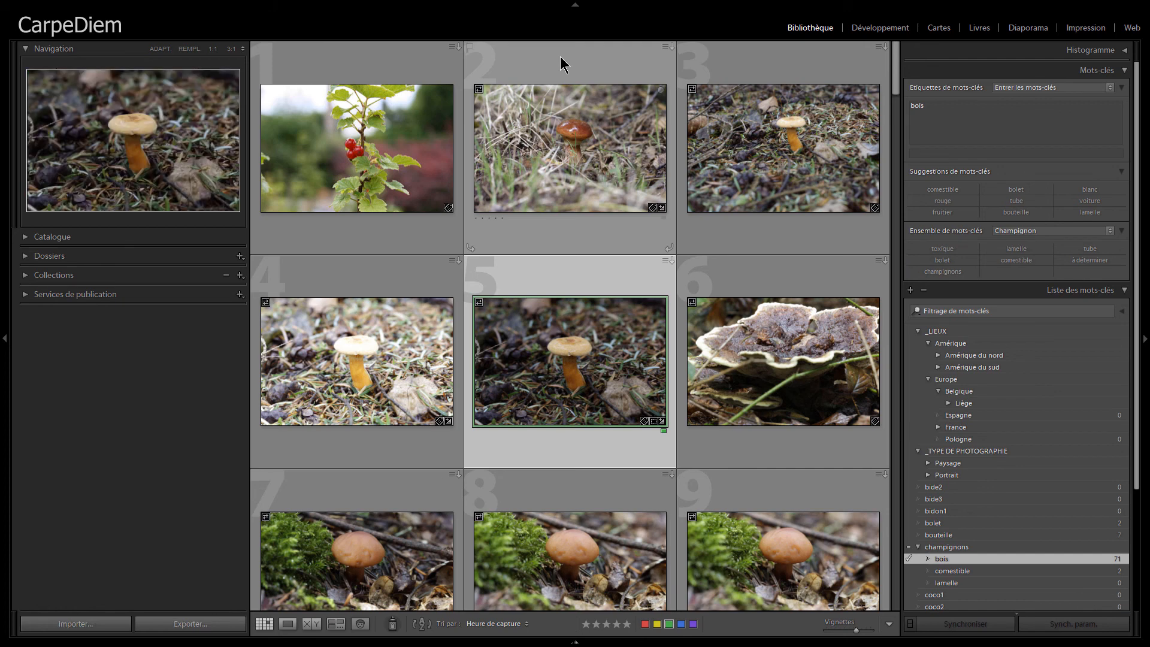
key("8")
key("alt")
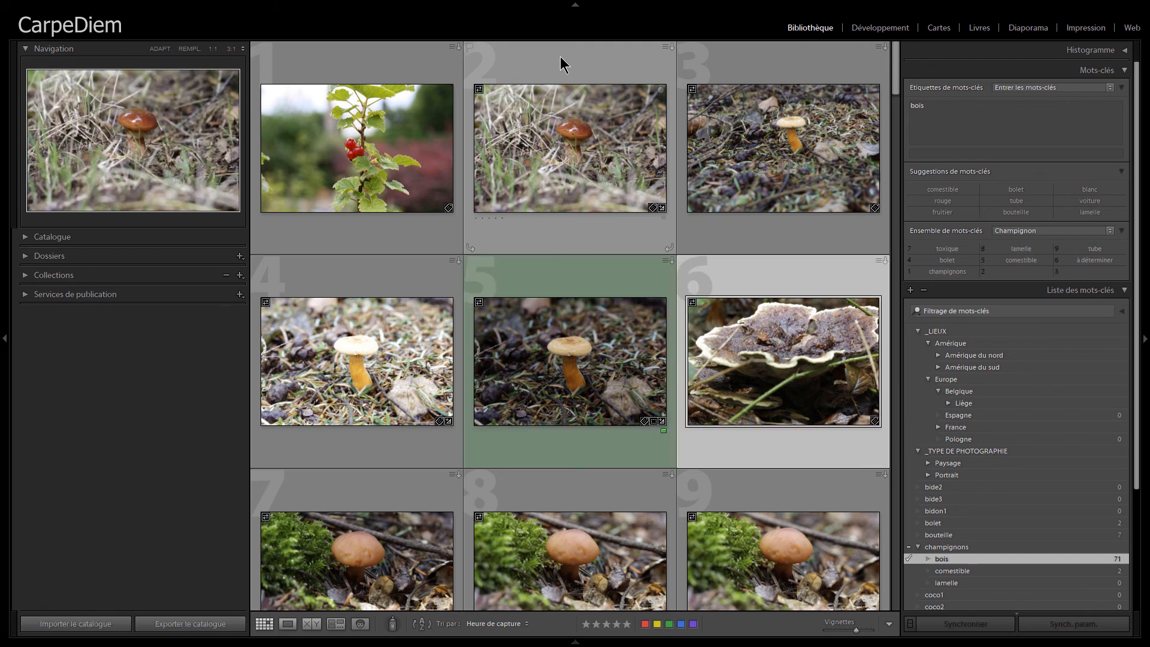
key("alt+7")
key("alt+8")
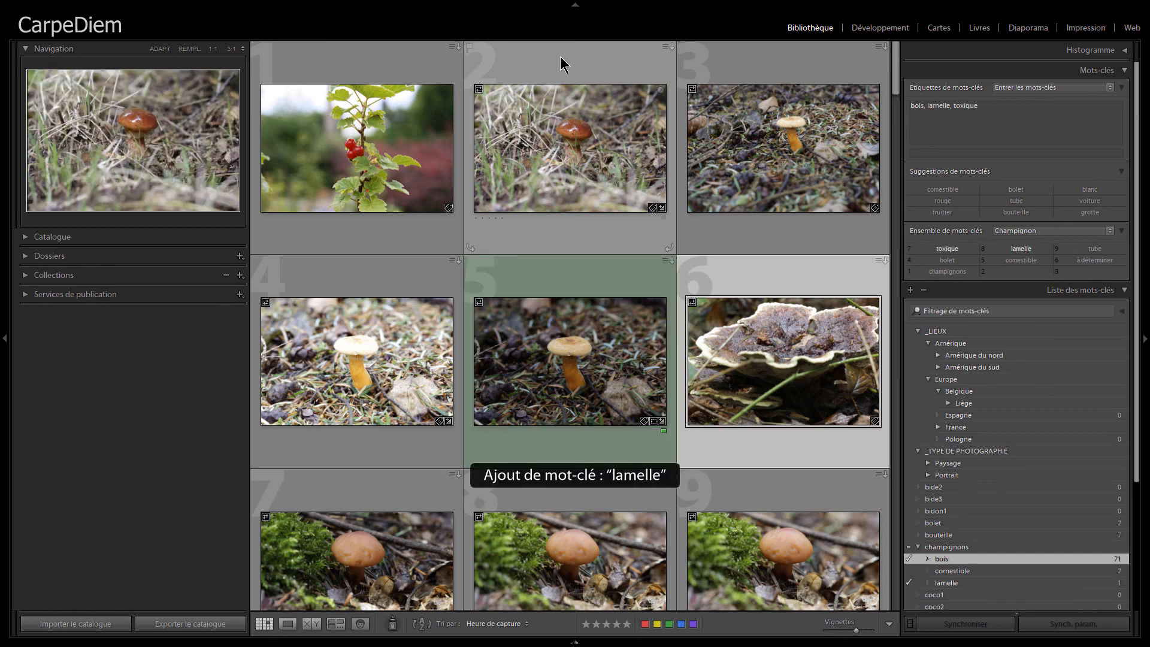
key("alt+4")
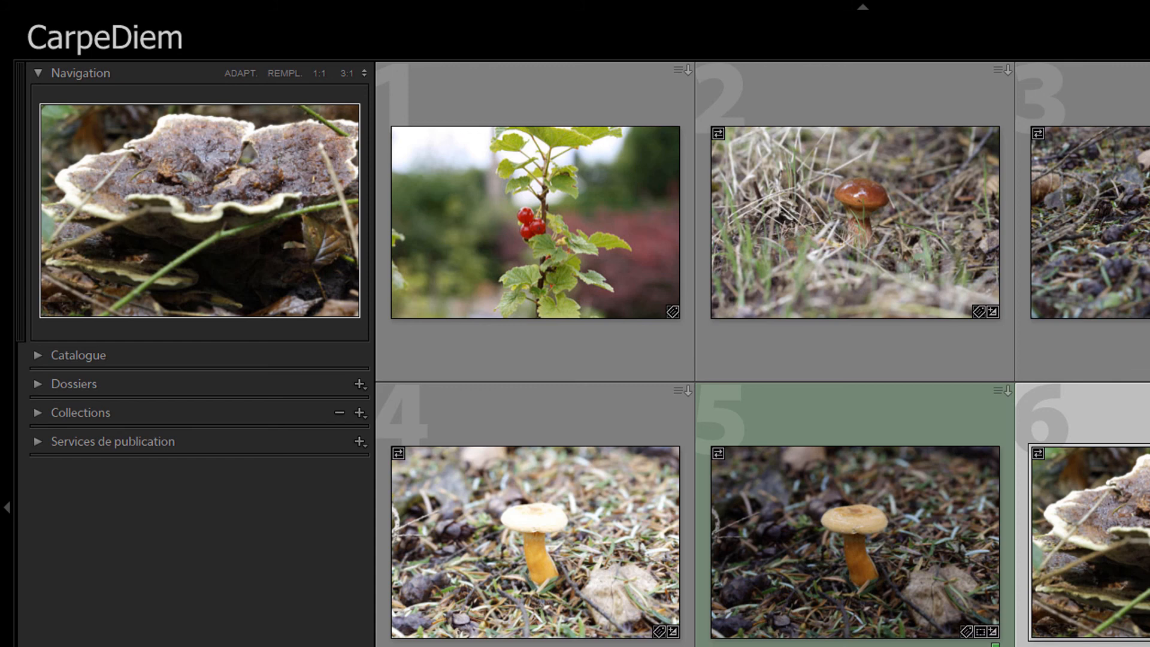
Turn Badges de vignette off and back on in the Library grid view options, and close the options.
mouse_move(570, 10)
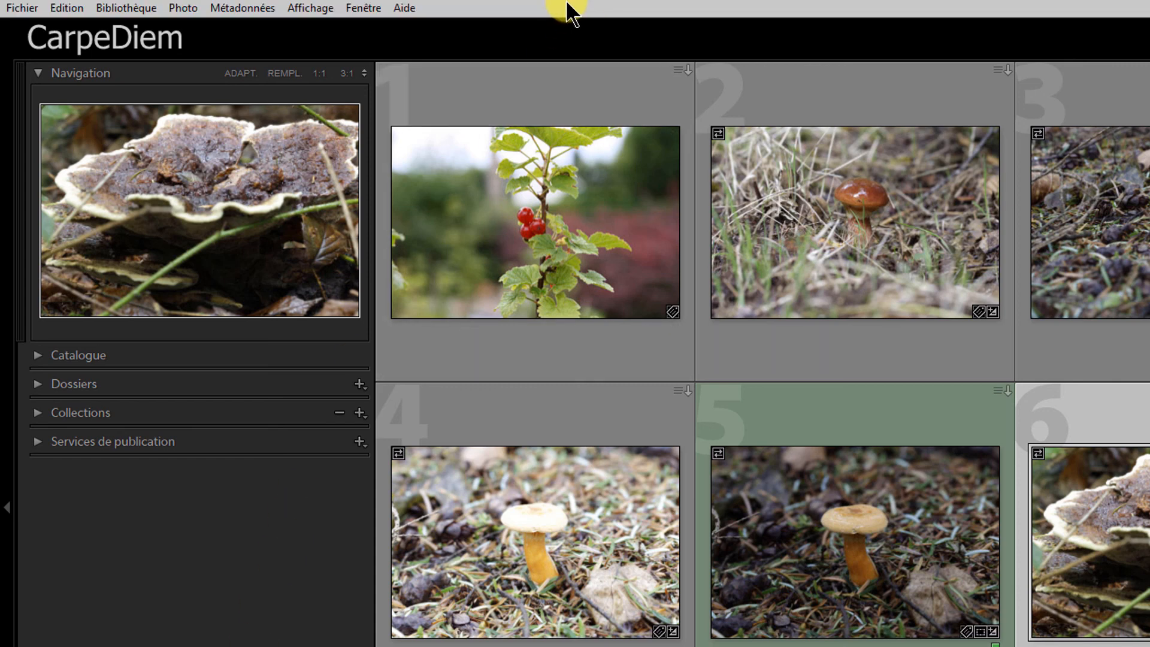
left_click(309, 8)
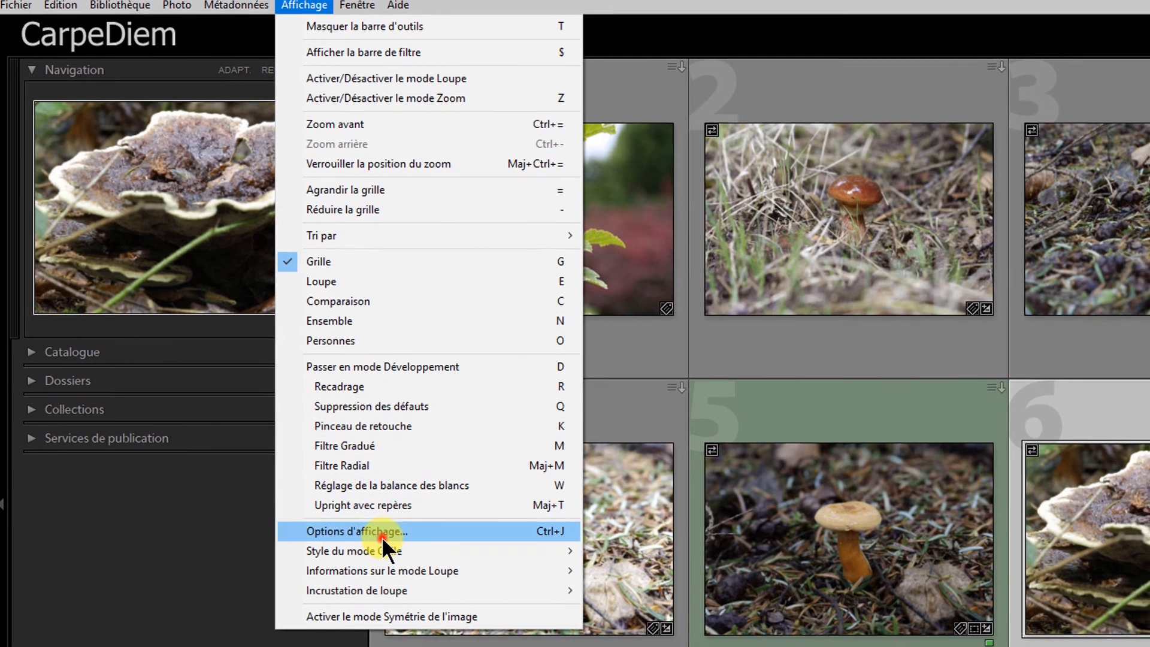
left_click(383, 535)
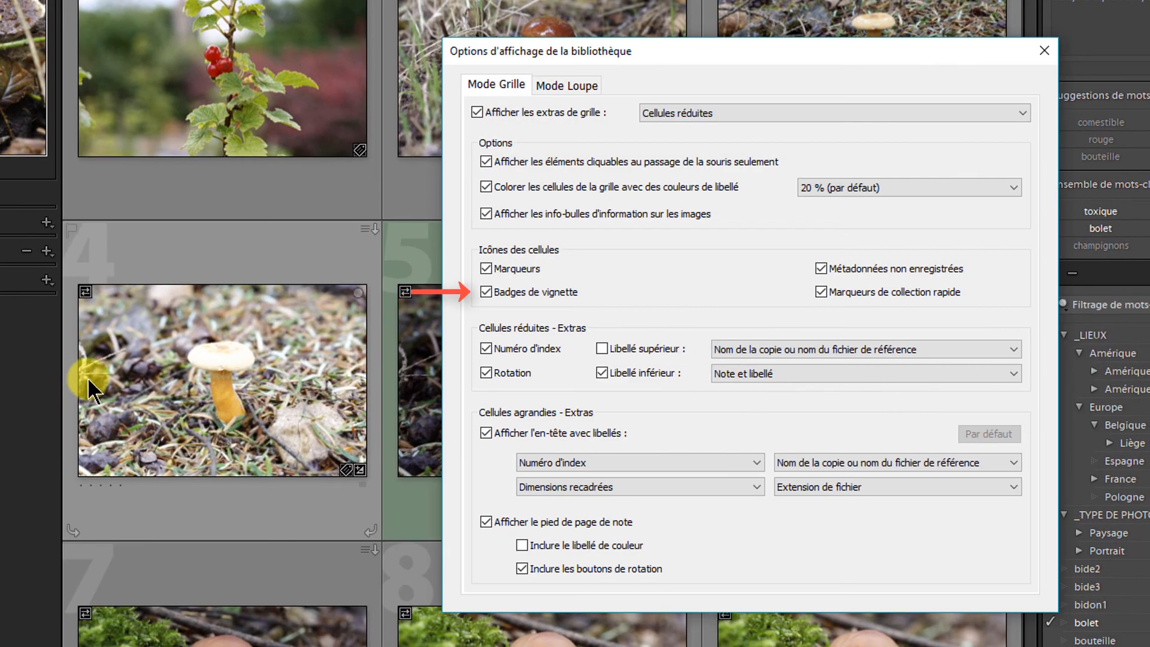
left_click(485, 290)
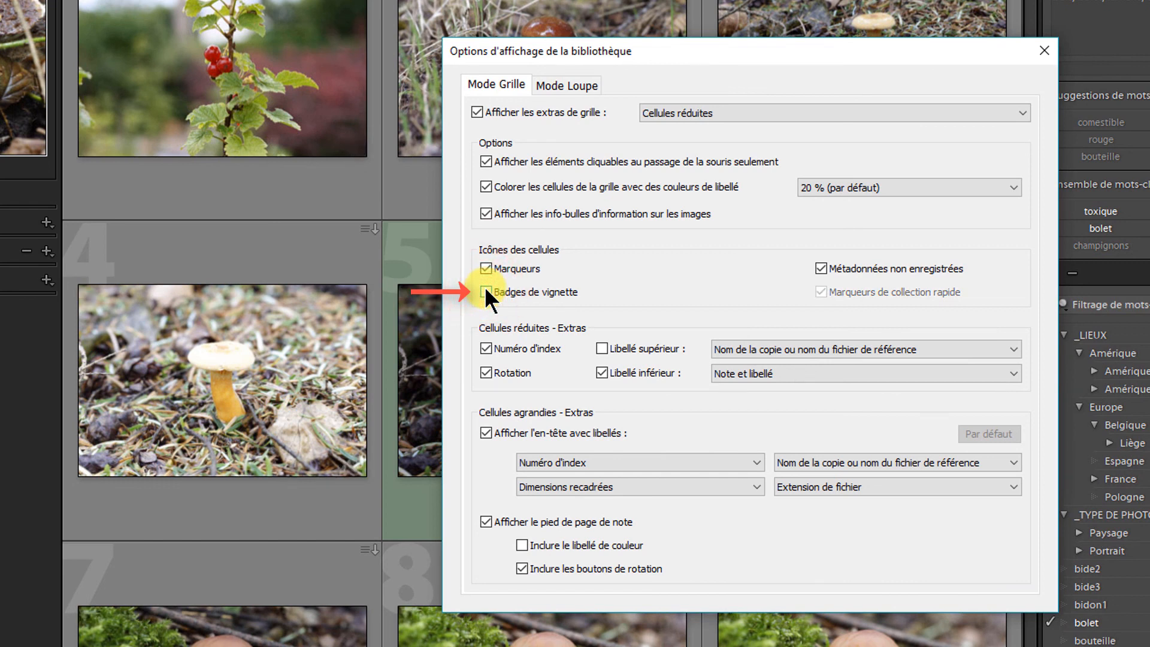
left_click(485, 291)
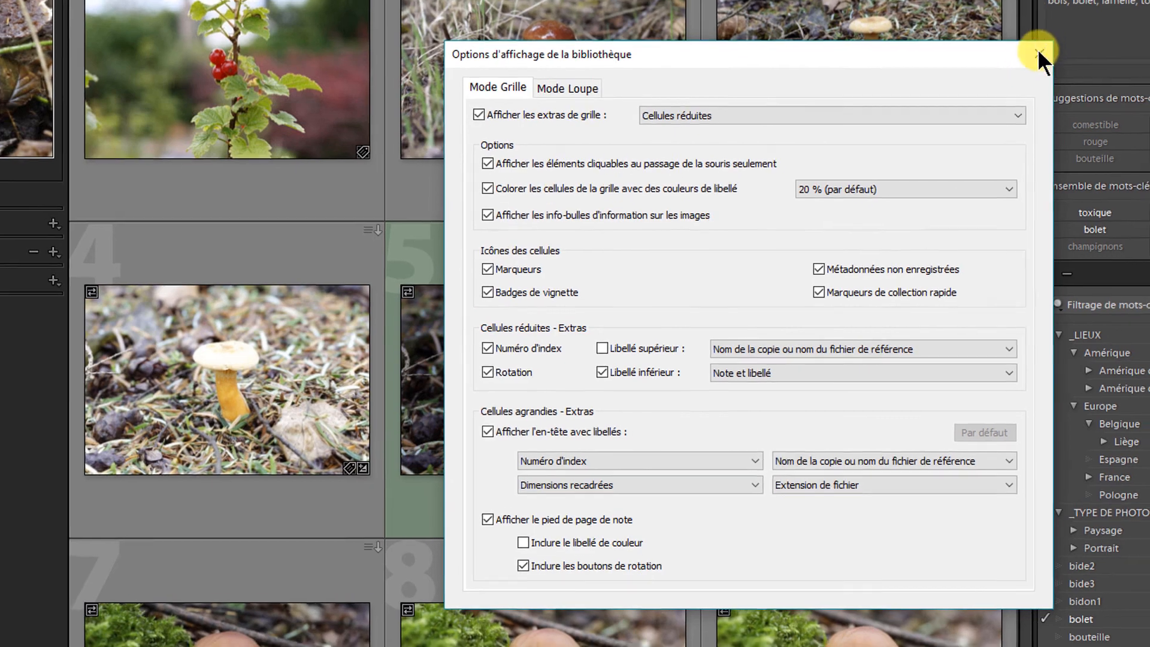
left_click(1043, 51)
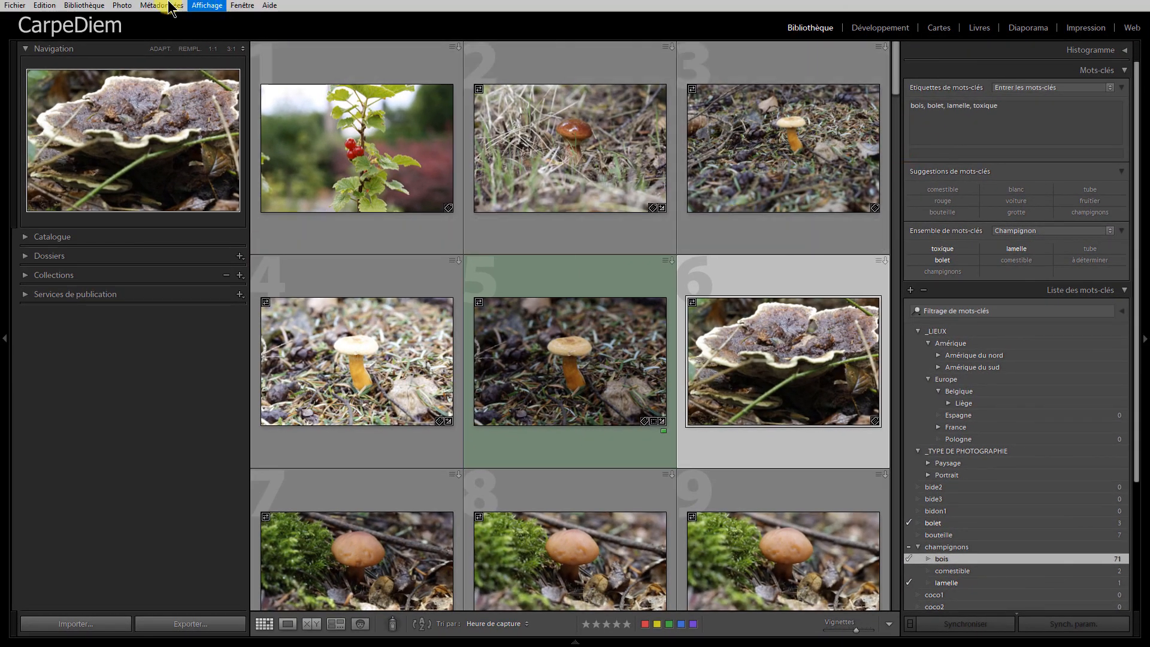
Look at the metadata commands for importing, exporting and purging unused keywords.
left_click(161, 6)
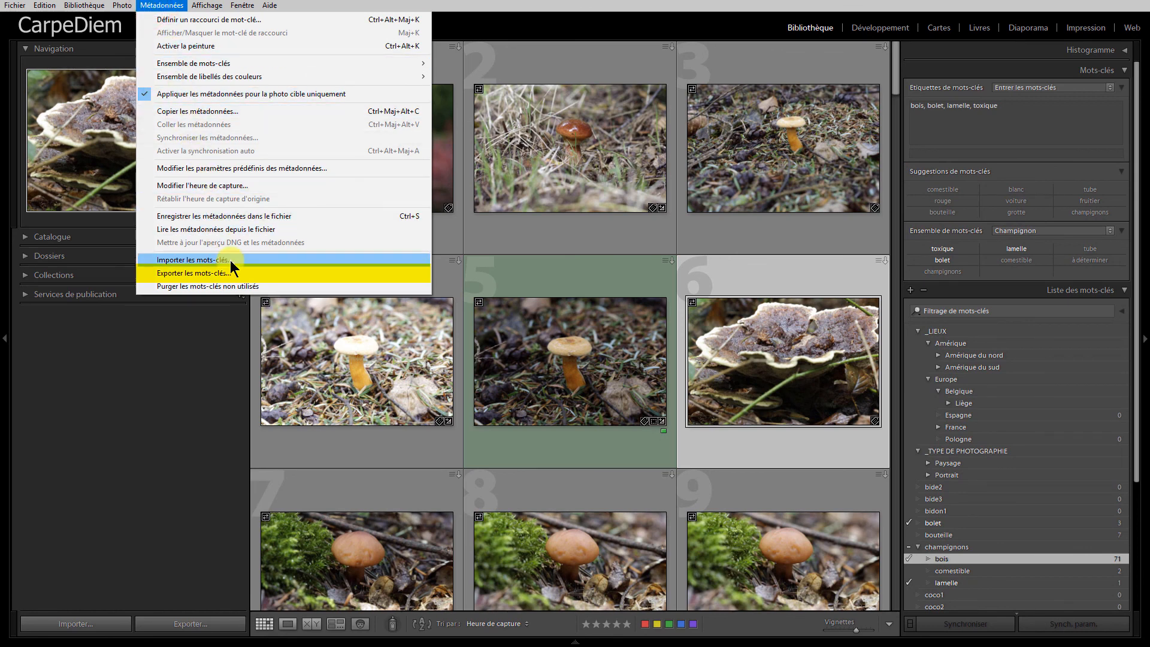
left_click(227, 290)
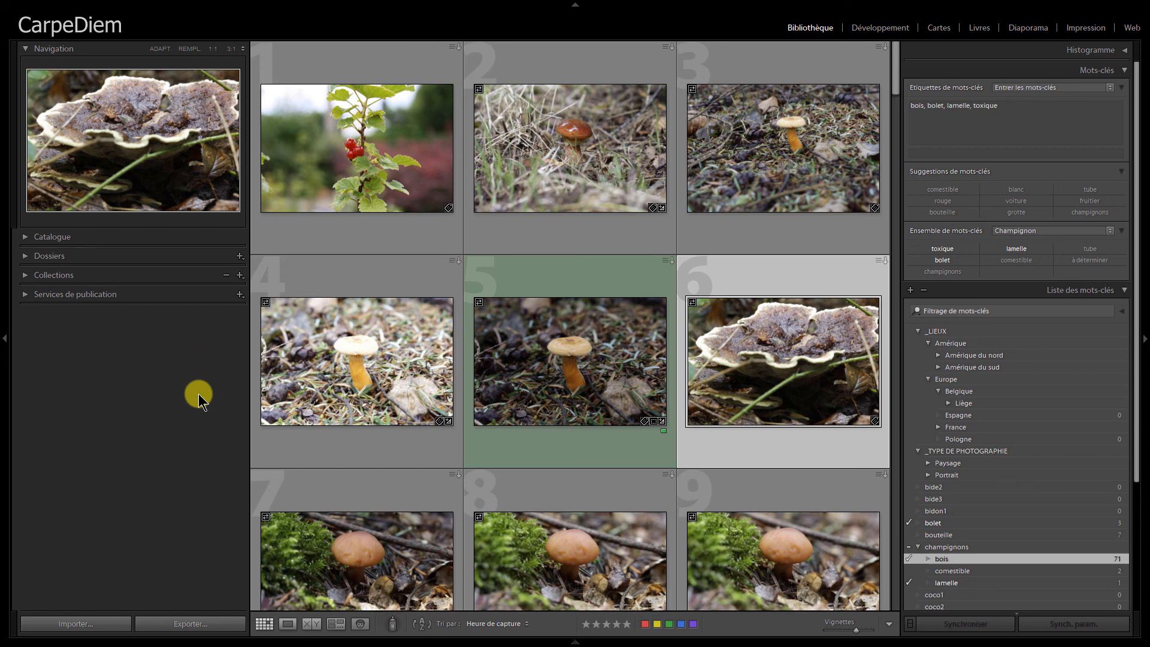
Open the photo import window, check the Mots-clés field applied during import, and cancel the import.
left_click(90, 623)
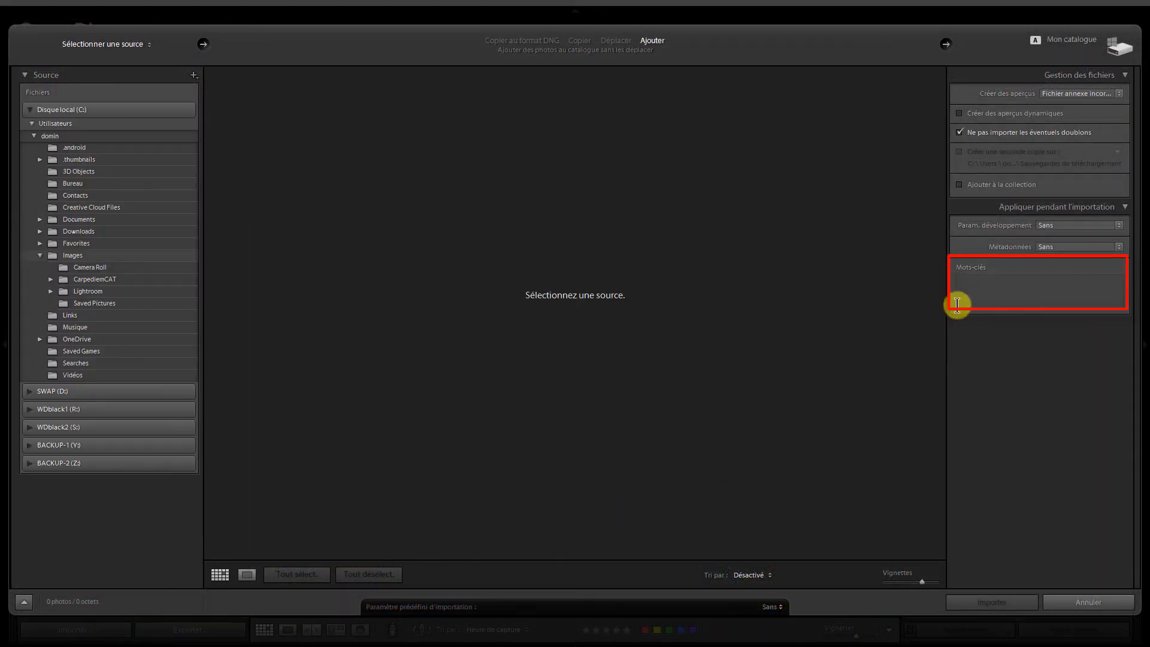
left_click(970, 292)
left_click(970, 291)
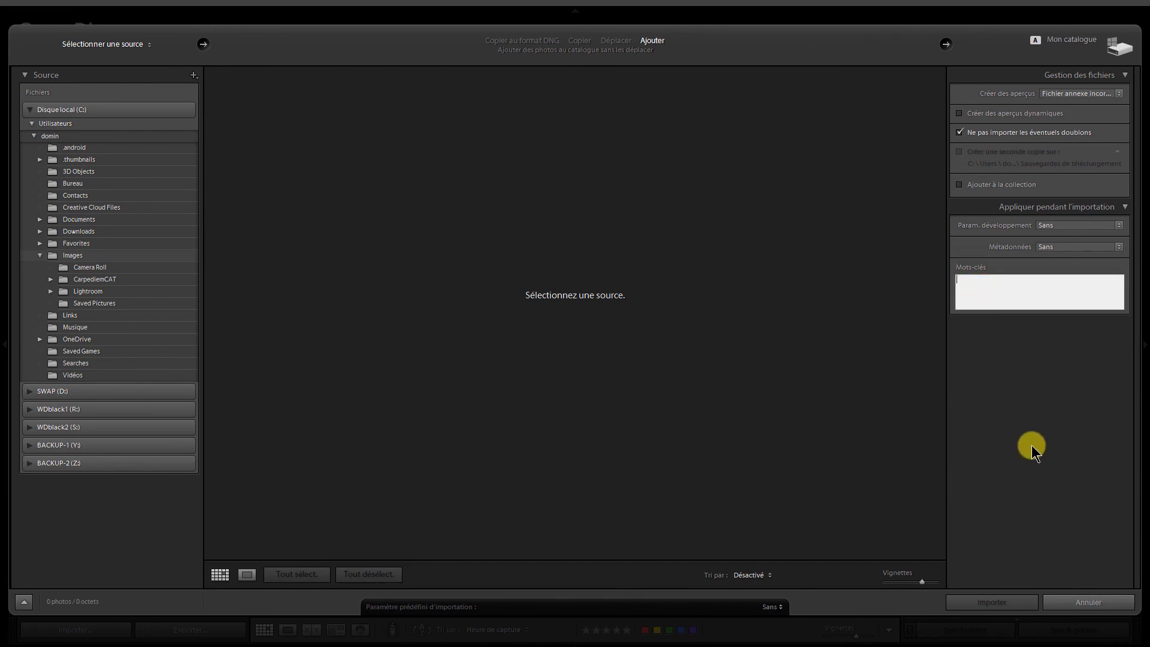
left_click(1092, 601)
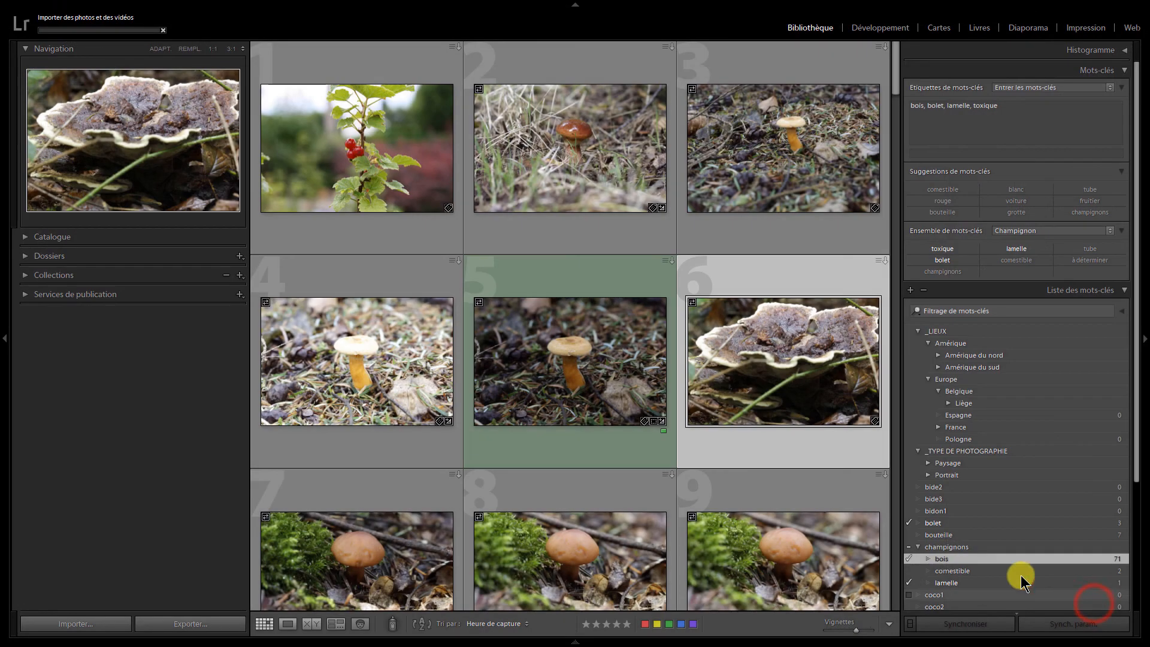